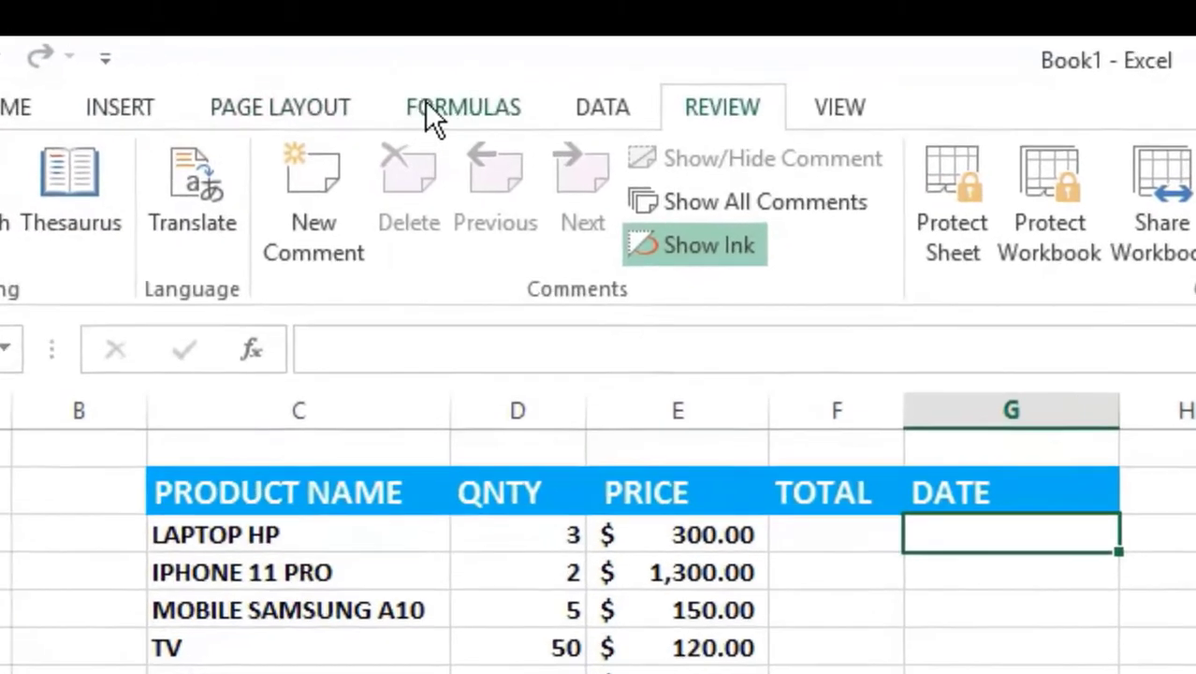
- Search the function library for DATE and insert the DATE function in cell G3
click(534, 93)
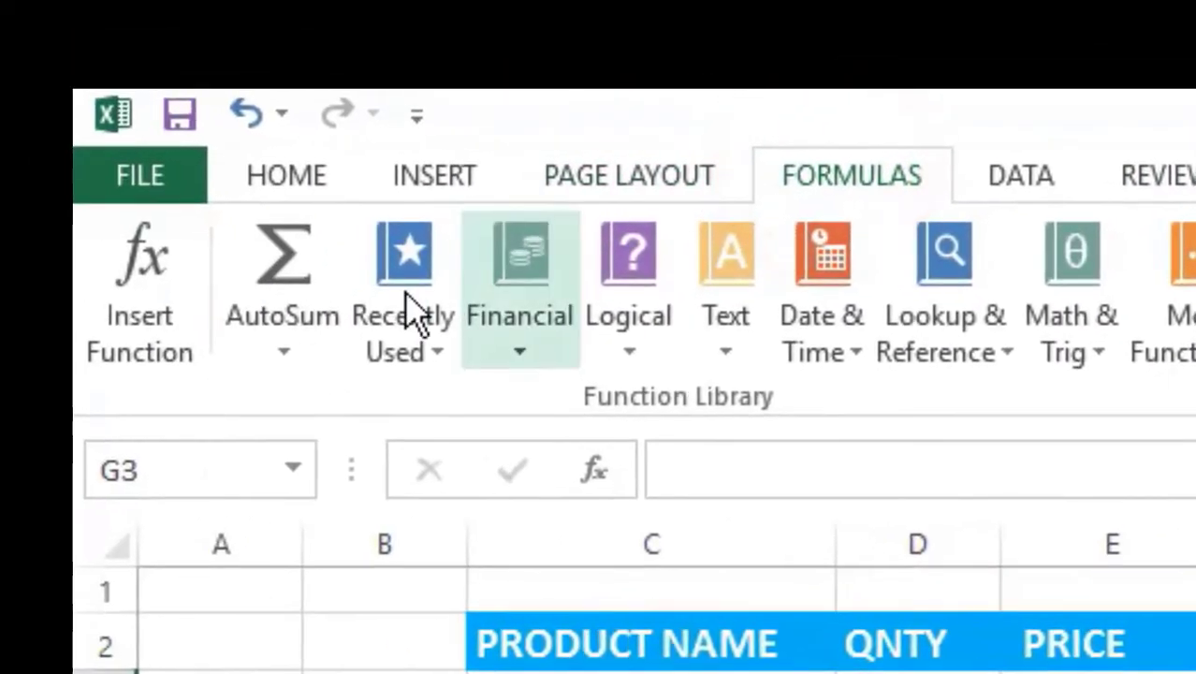
click(168, 344)
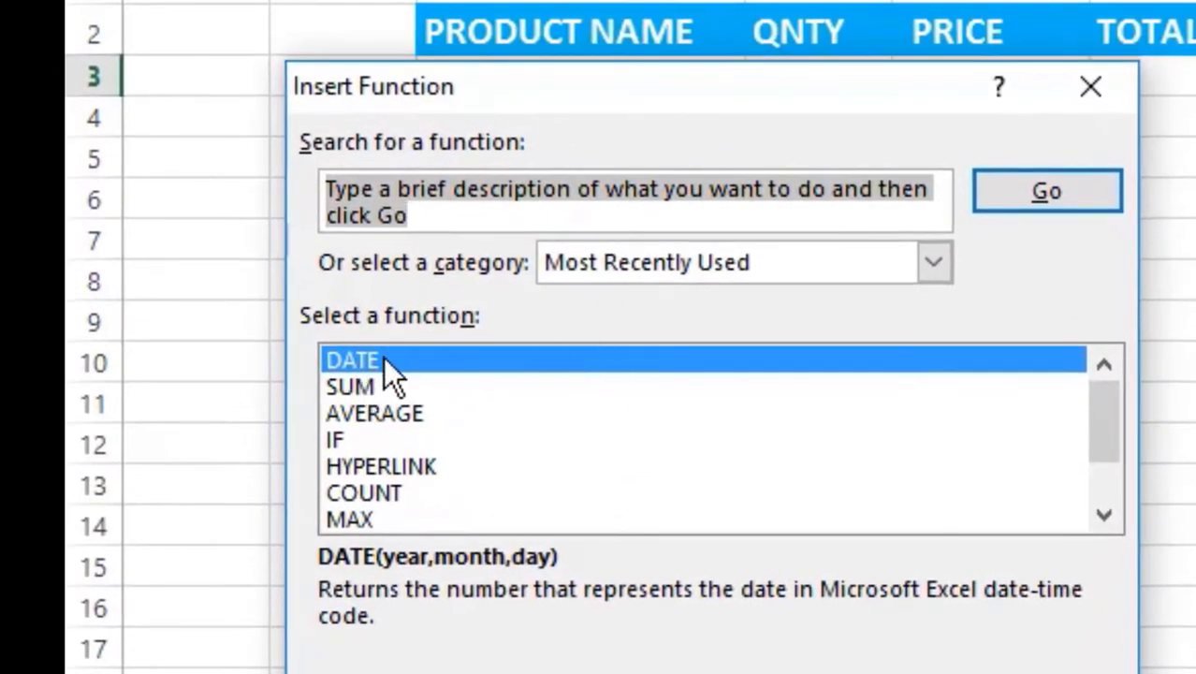
text(DATE)
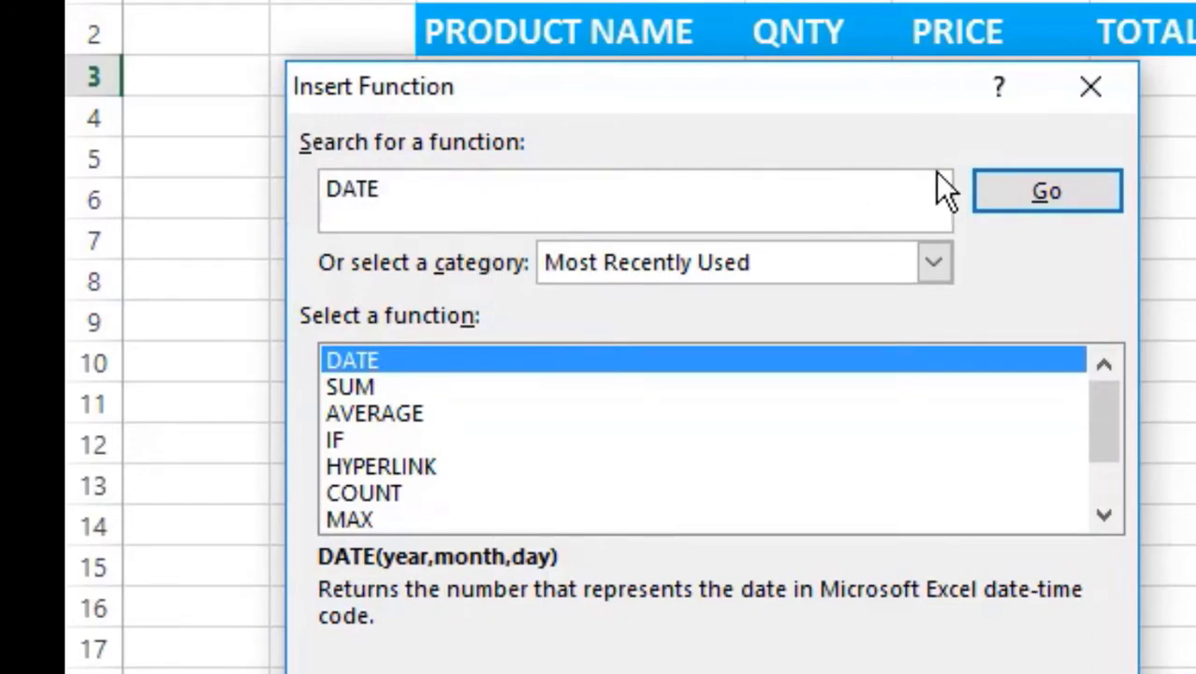
click(1039, 190)
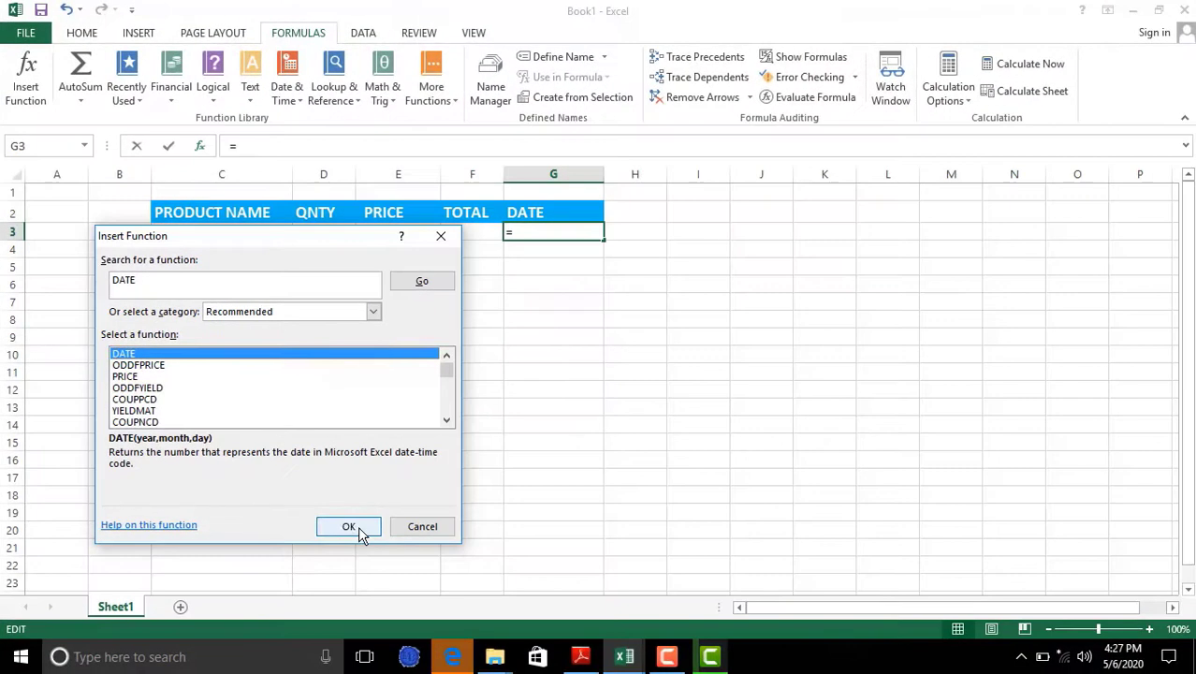
click(360, 529)
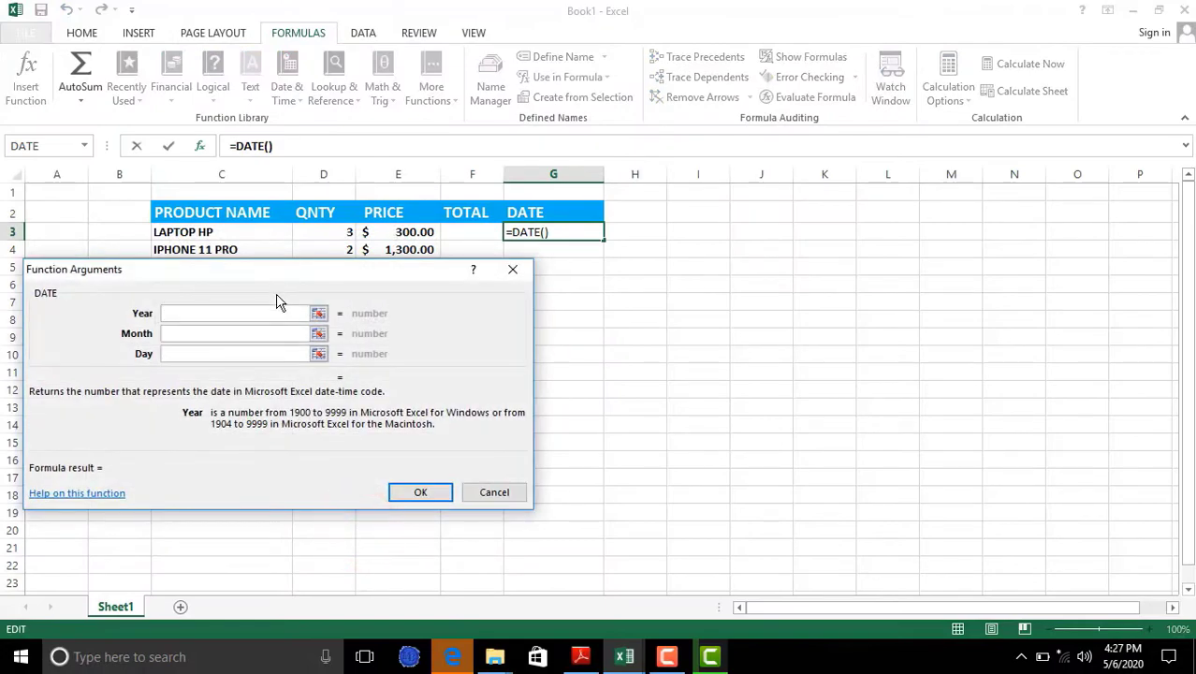
- Set the DATE function's arguments to year 2020, month 5 and day 6, and confirm the formula
drag(276, 290, 785, 336)
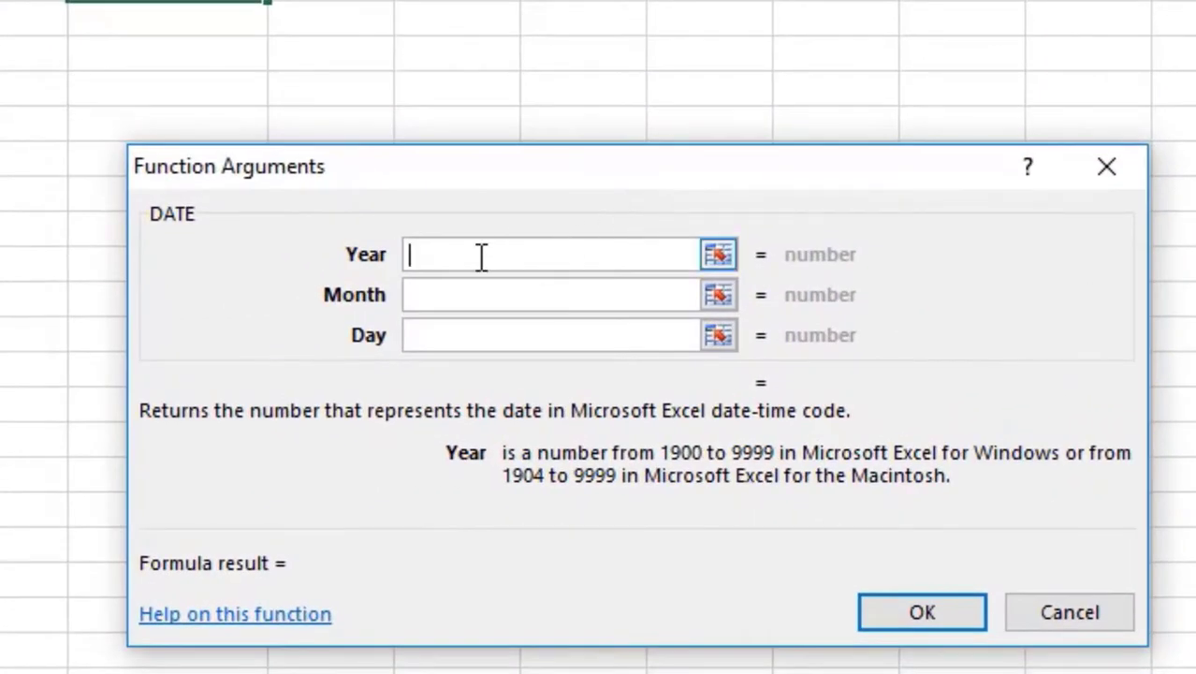
text(2020)
click(447, 296)
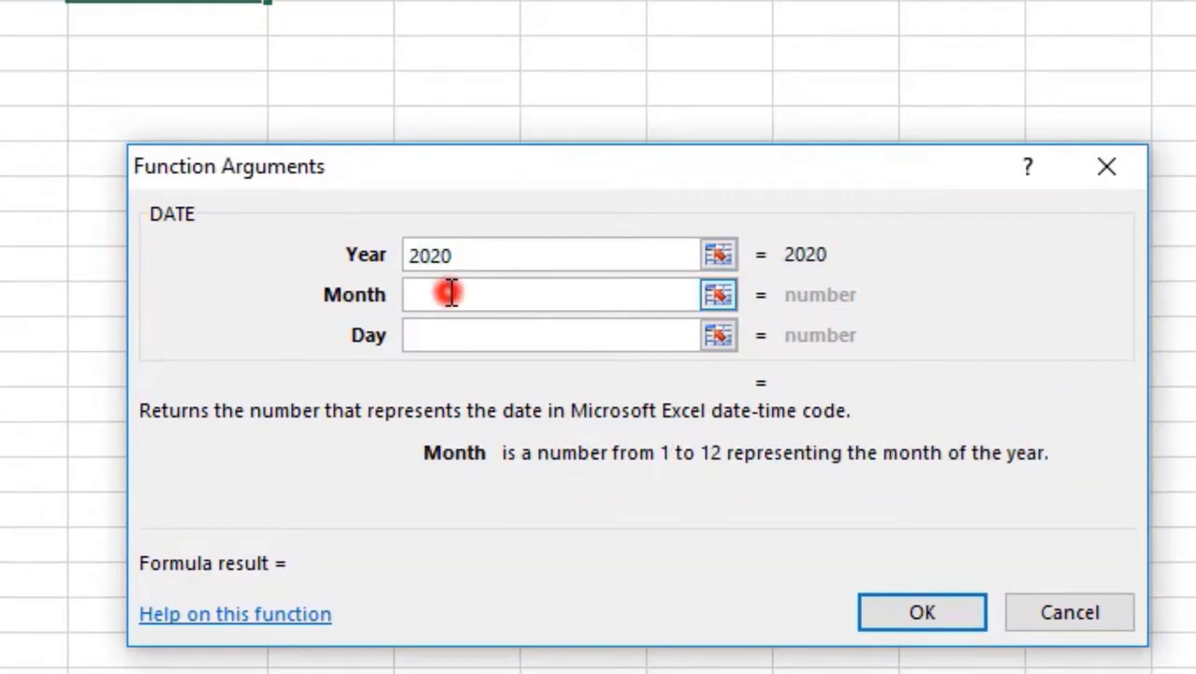
text(5)
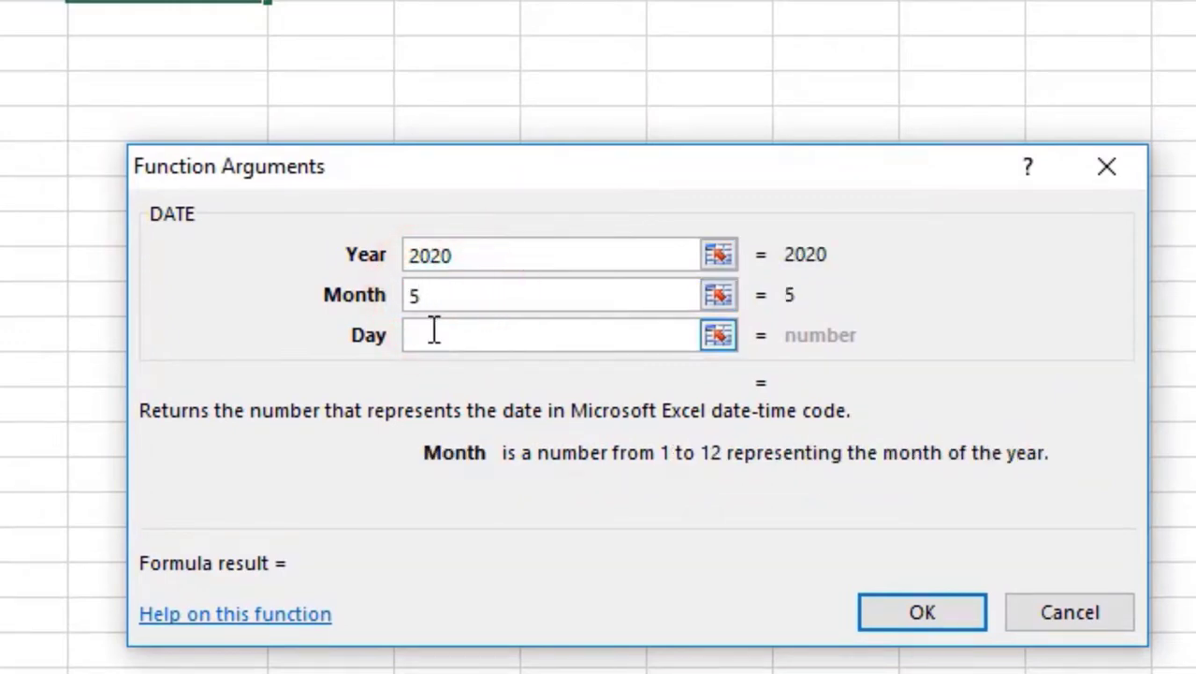
click(430, 329)
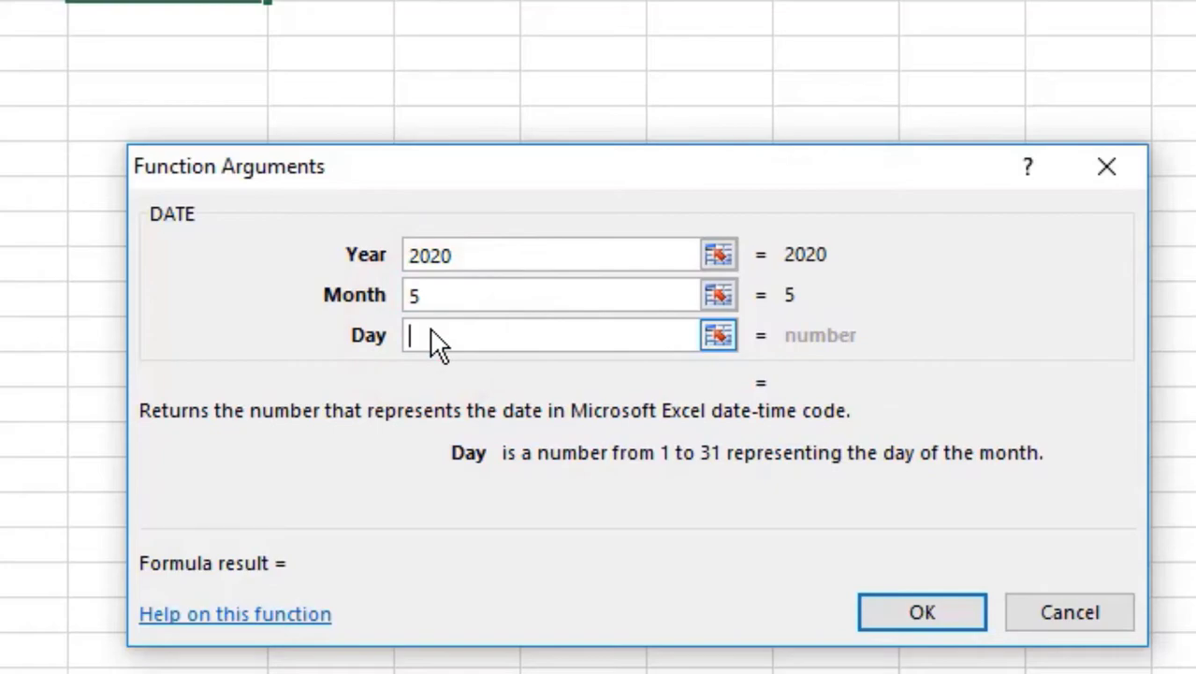
text(6)
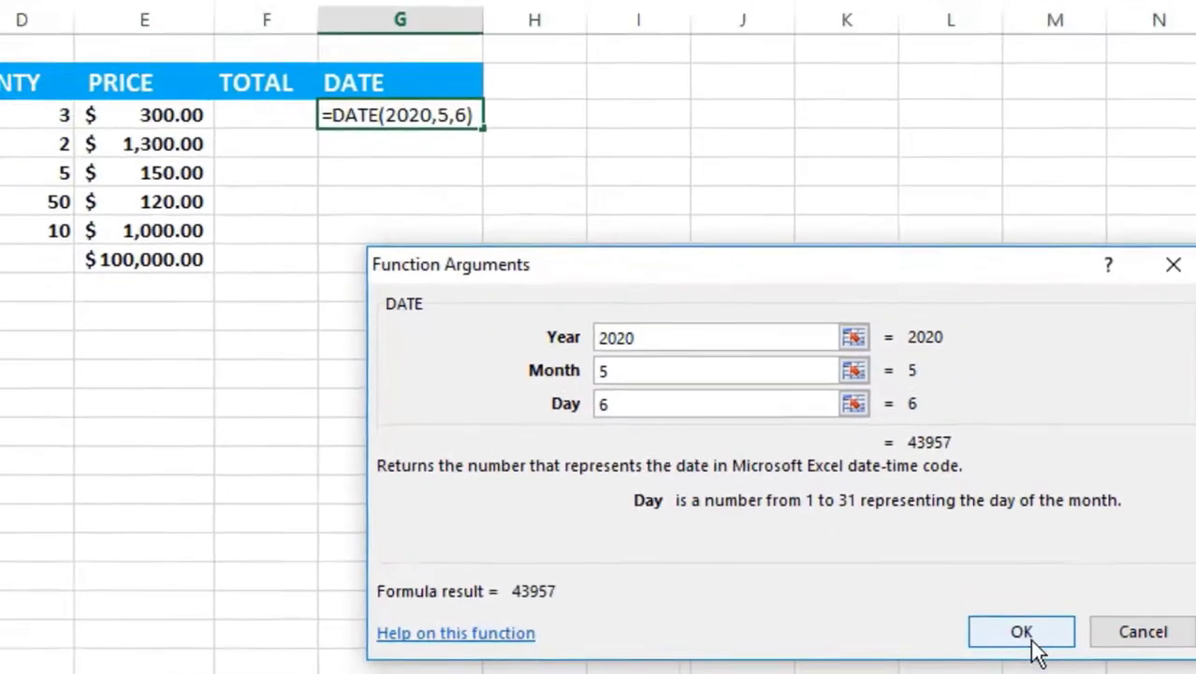
click(921, 611)
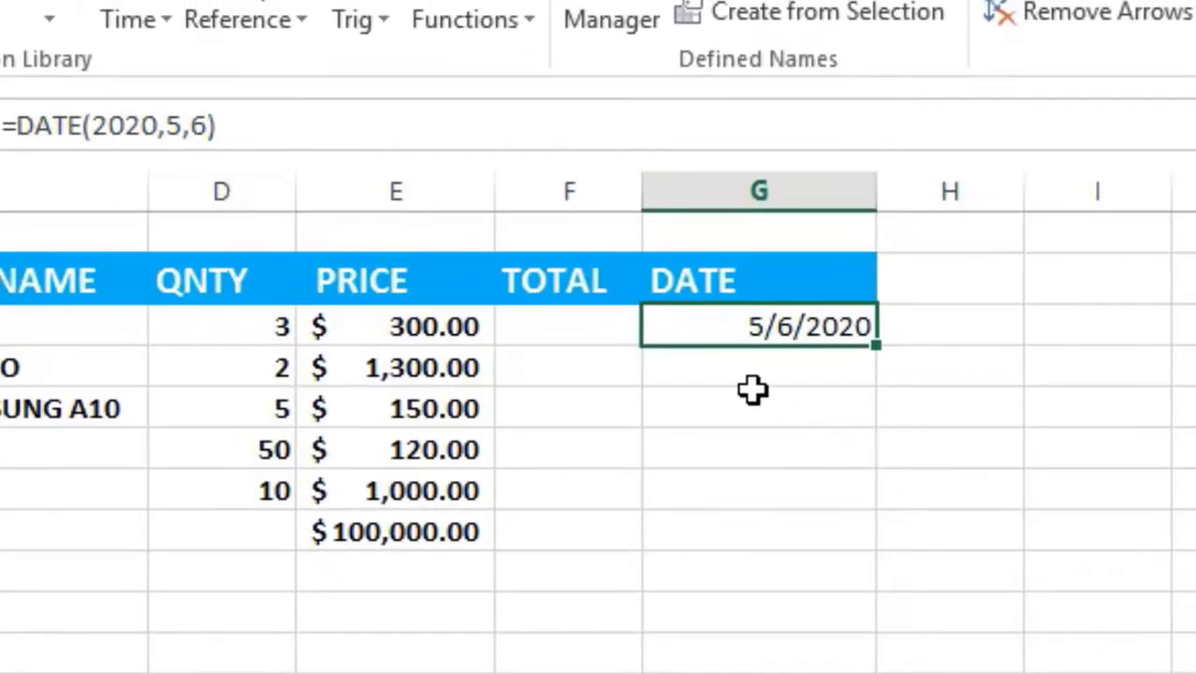
- Insert the current date, 5/6/2020, in cell G4 as a fixed value
click(534, 226)
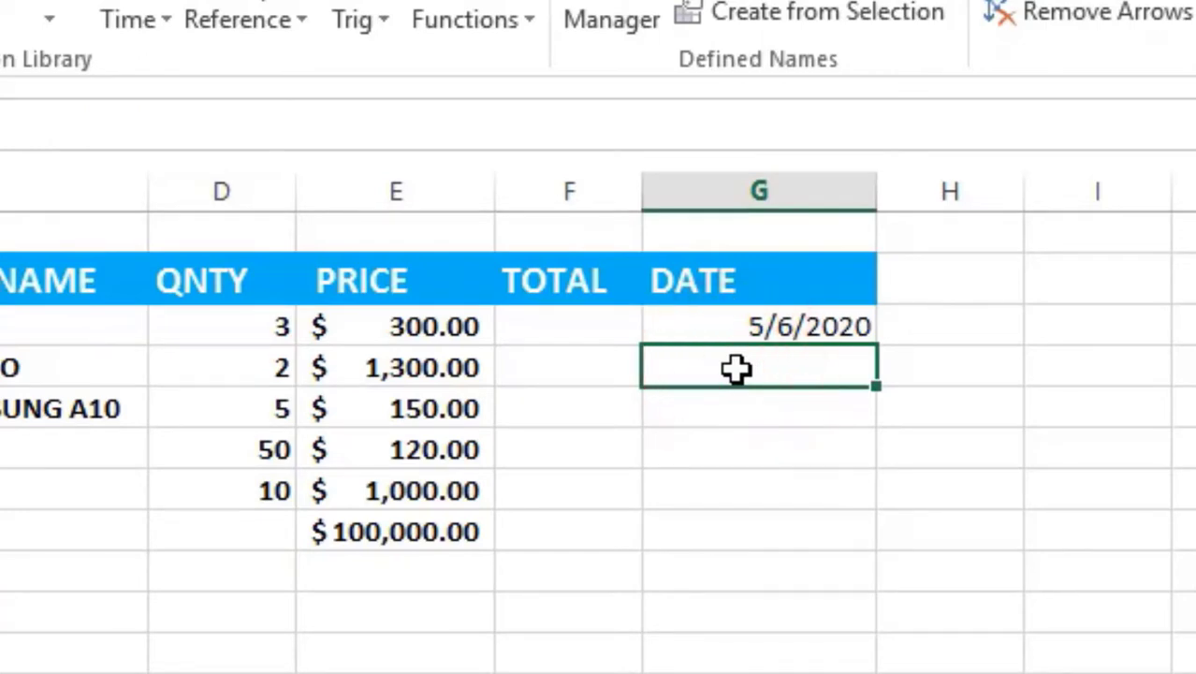
key(ctrl+semicolon)
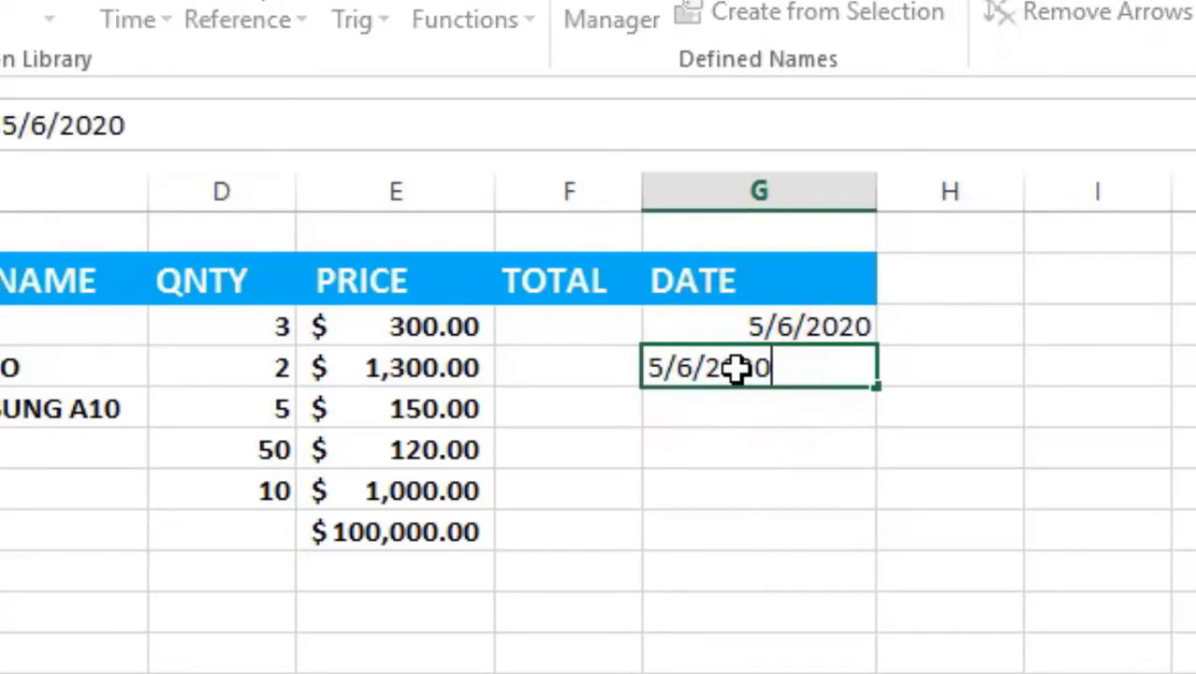
click(776, 412)
double_click(778, 413)
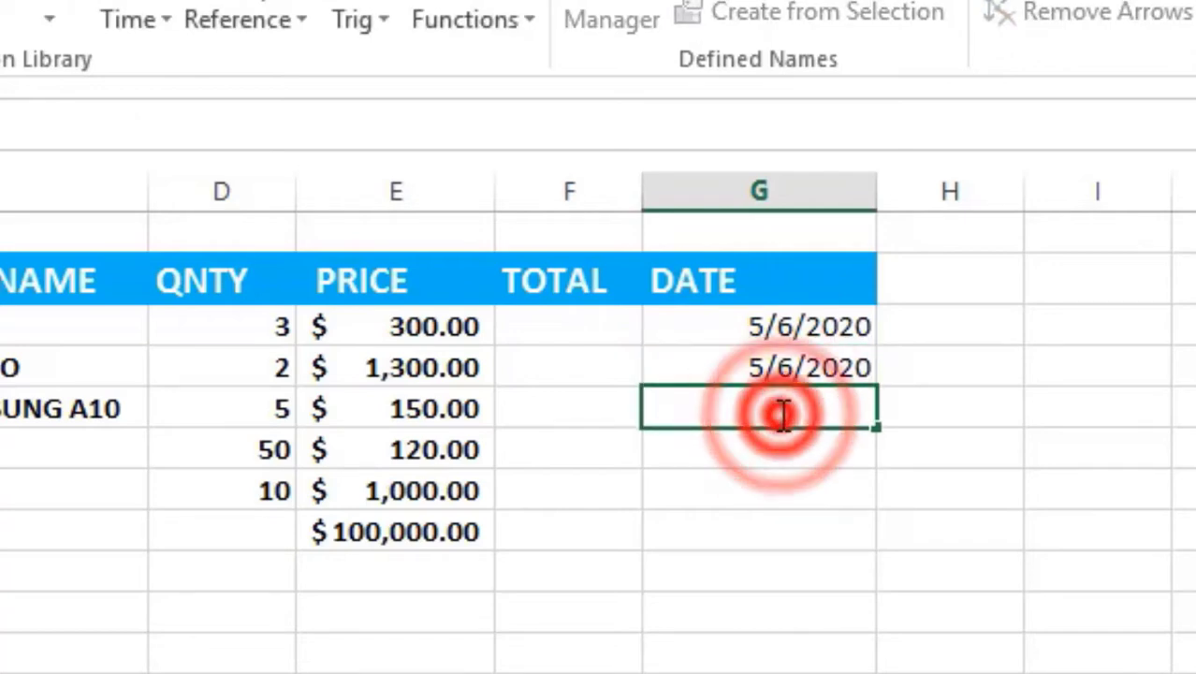
text(;)
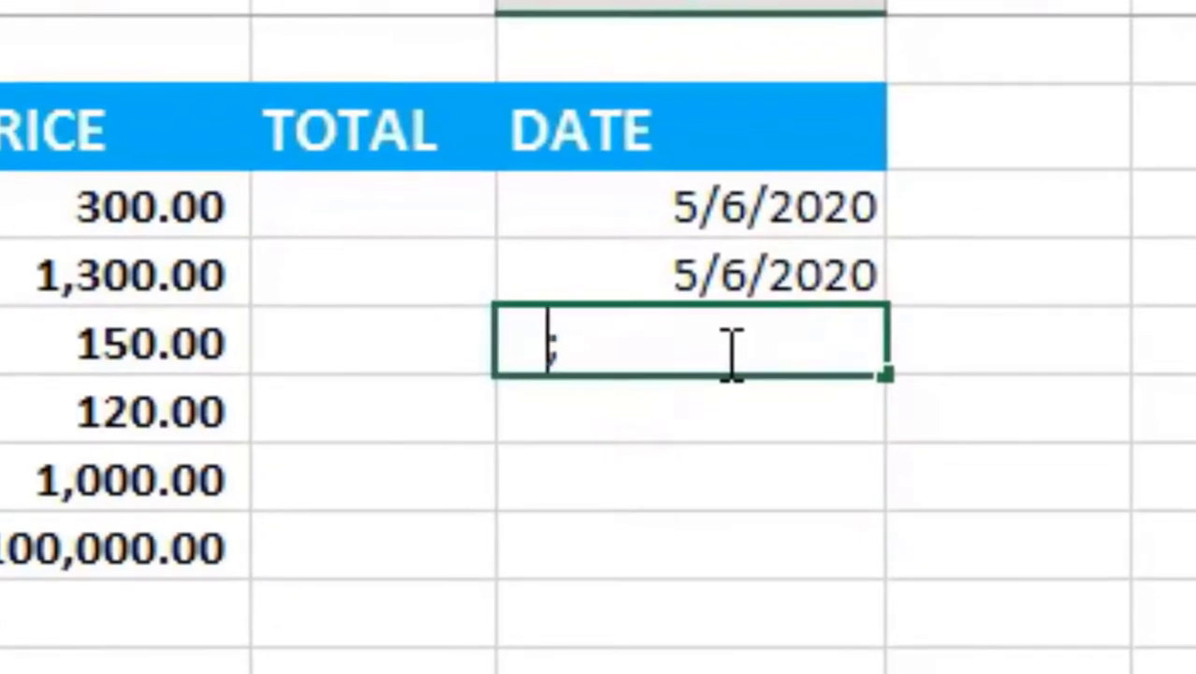
click(683, 625)
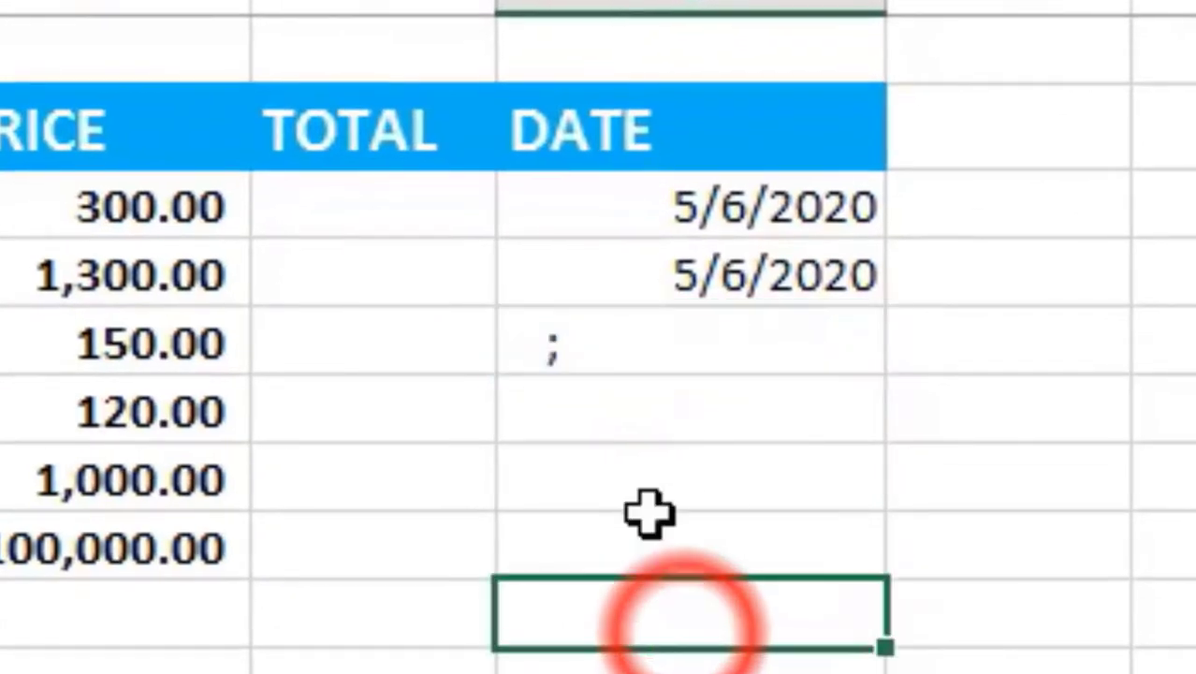
click(630, 359)
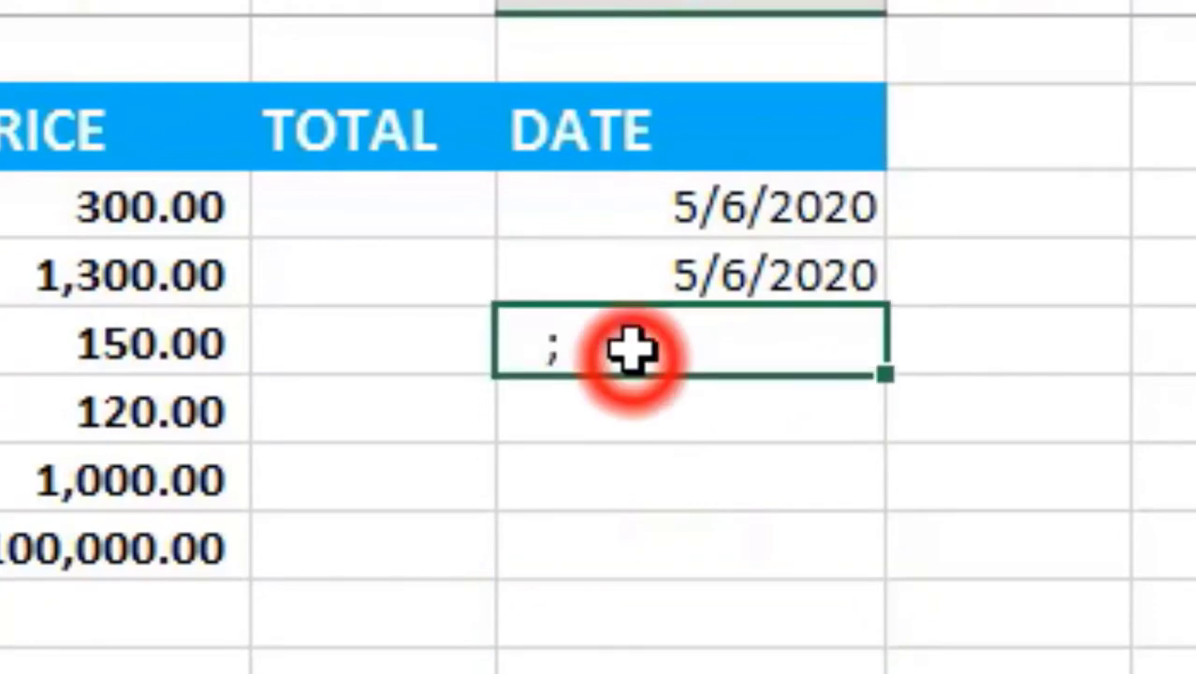
key(Delete)
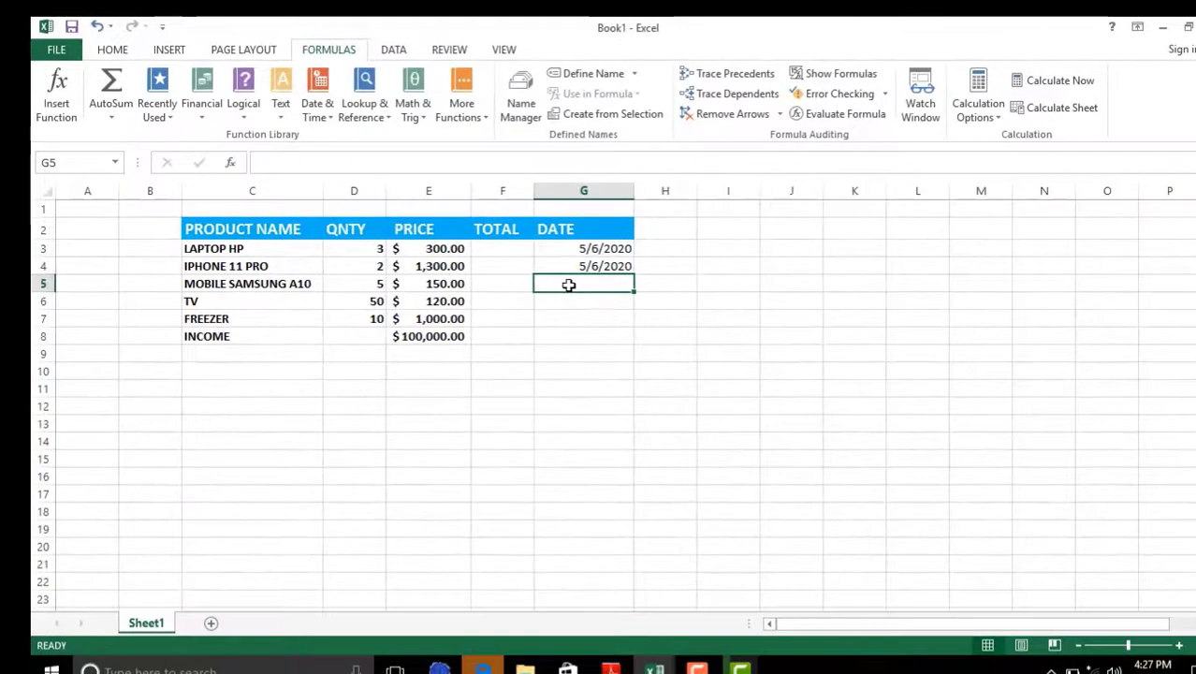
- Clear the date from cell G4
click(557, 317)
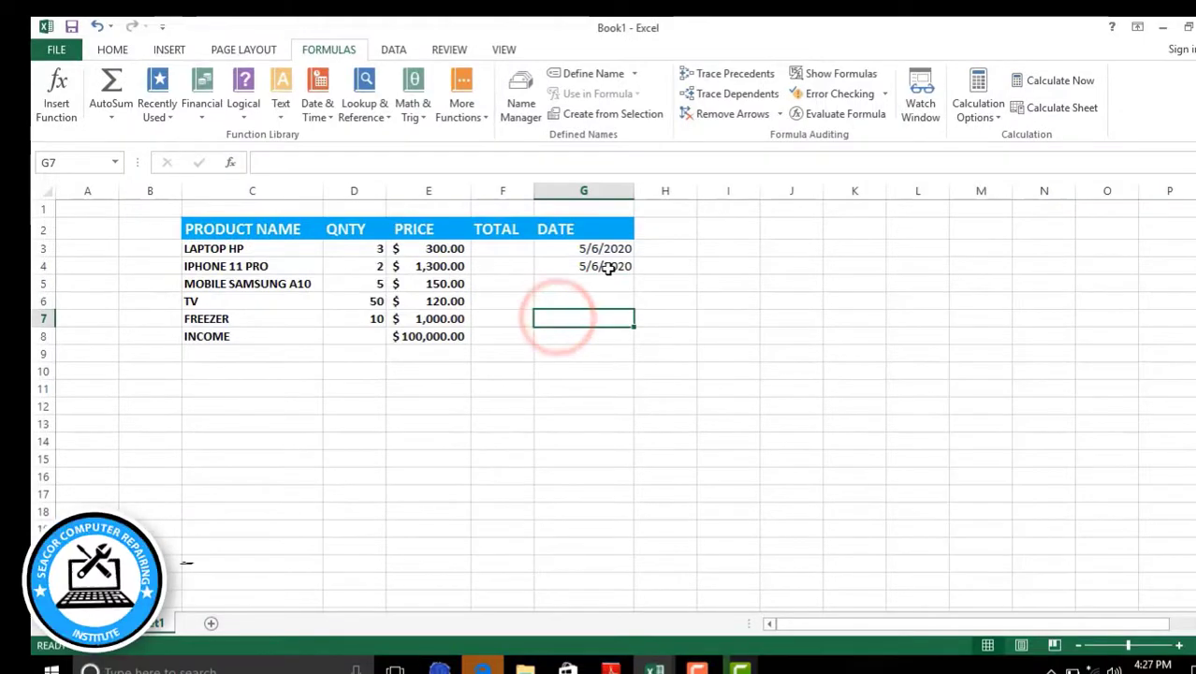
click(608, 267)
key(Delete)
- Fill the DATE formula from G3 down through G8 and switch the fill to Fill Formatting Only
click(608, 249)
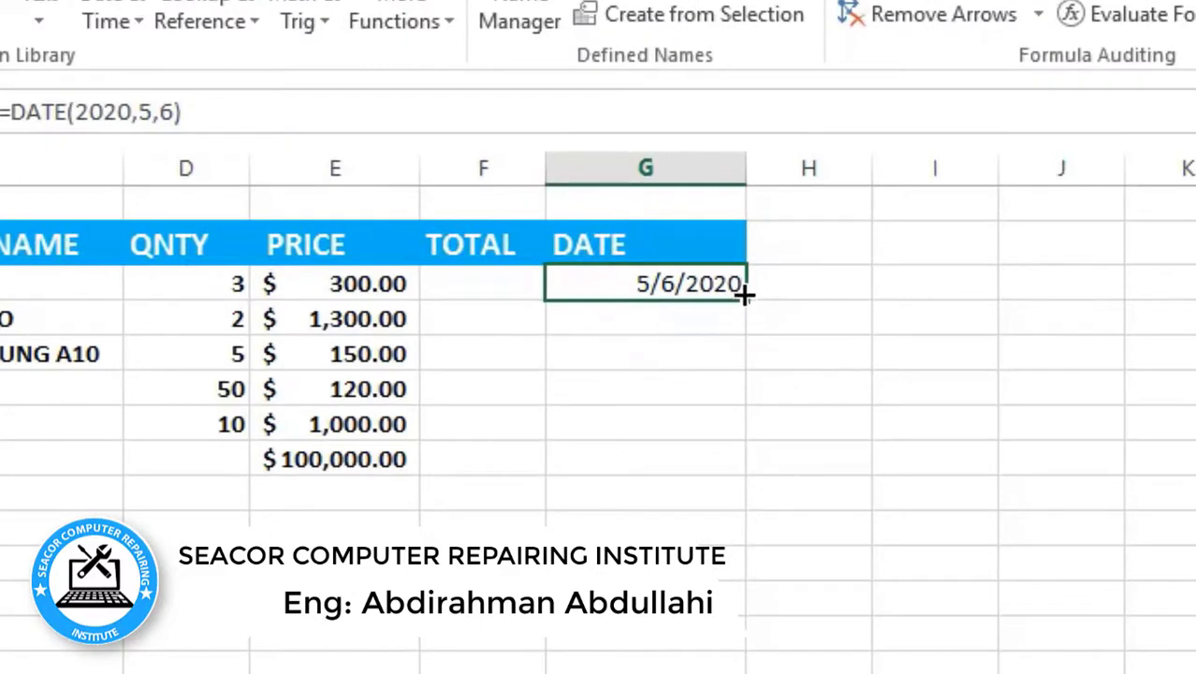
click(744, 294)
click(742, 294)
drag(746, 298, 758, 476)
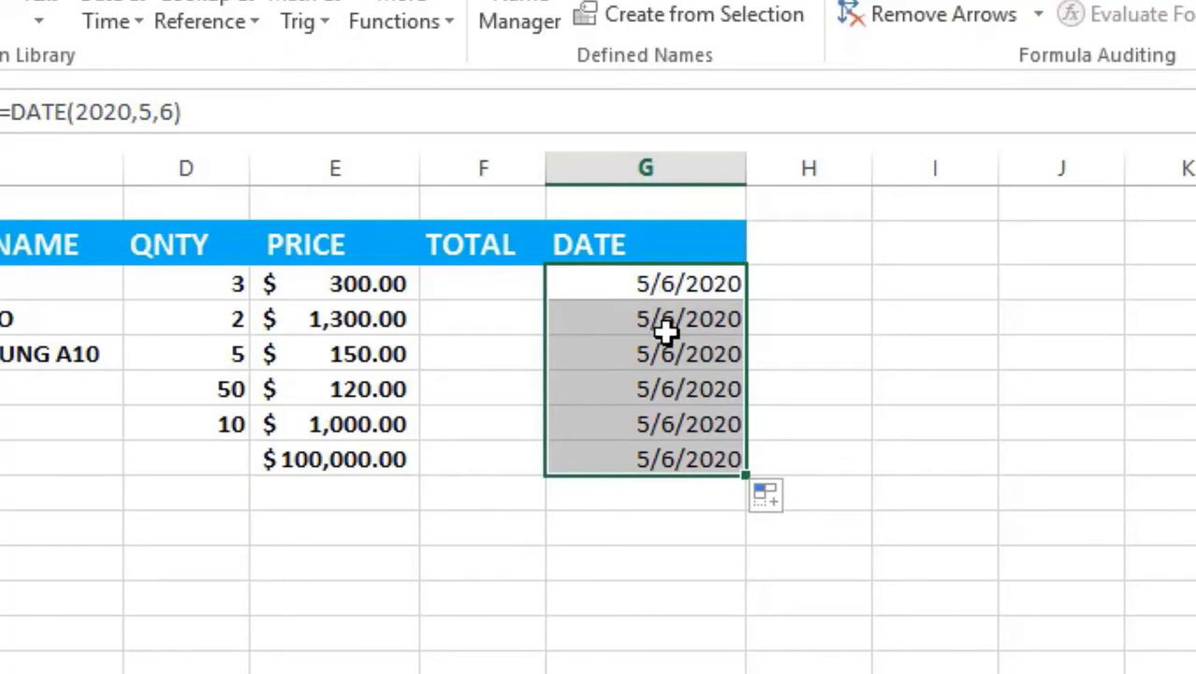
click(781, 510)
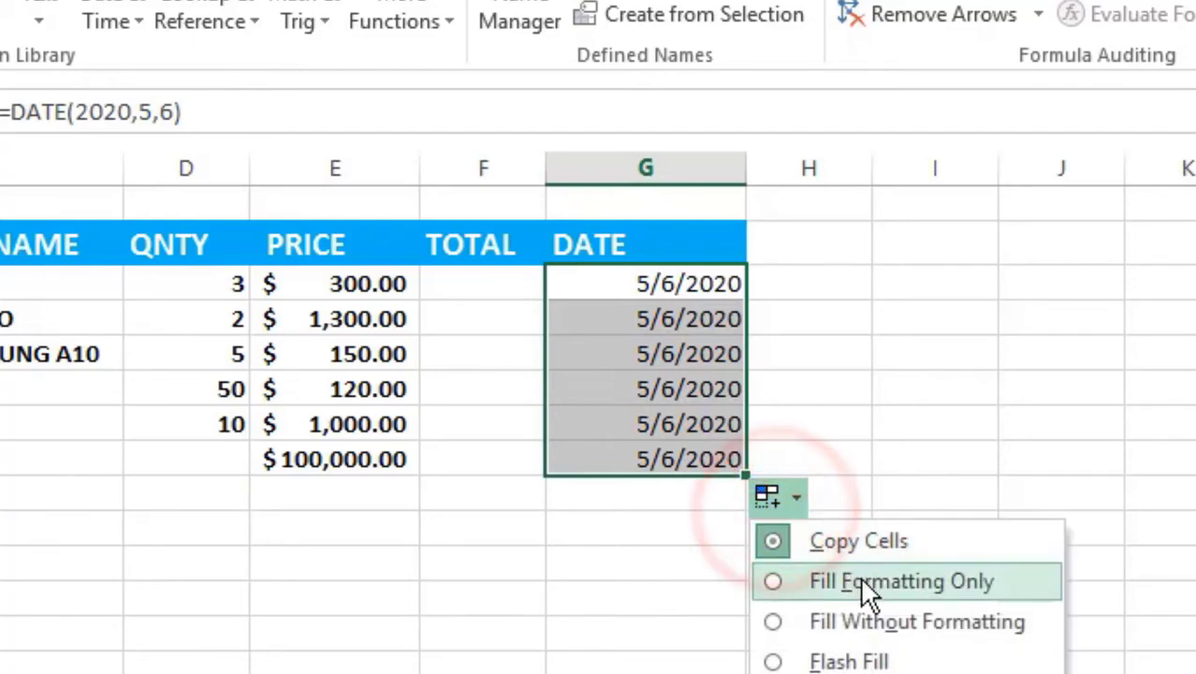
click(862, 579)
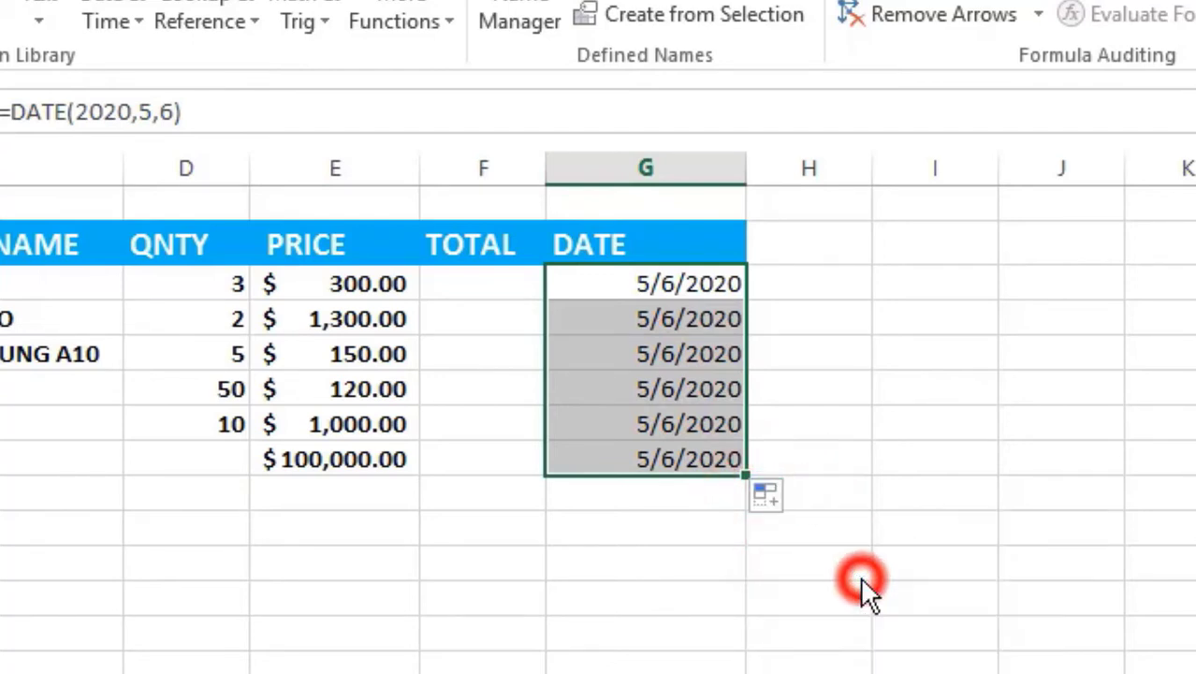
- Repeat the fill from G3 down to G8 with Fill Formatting Only, and undo it
click(704, 296)
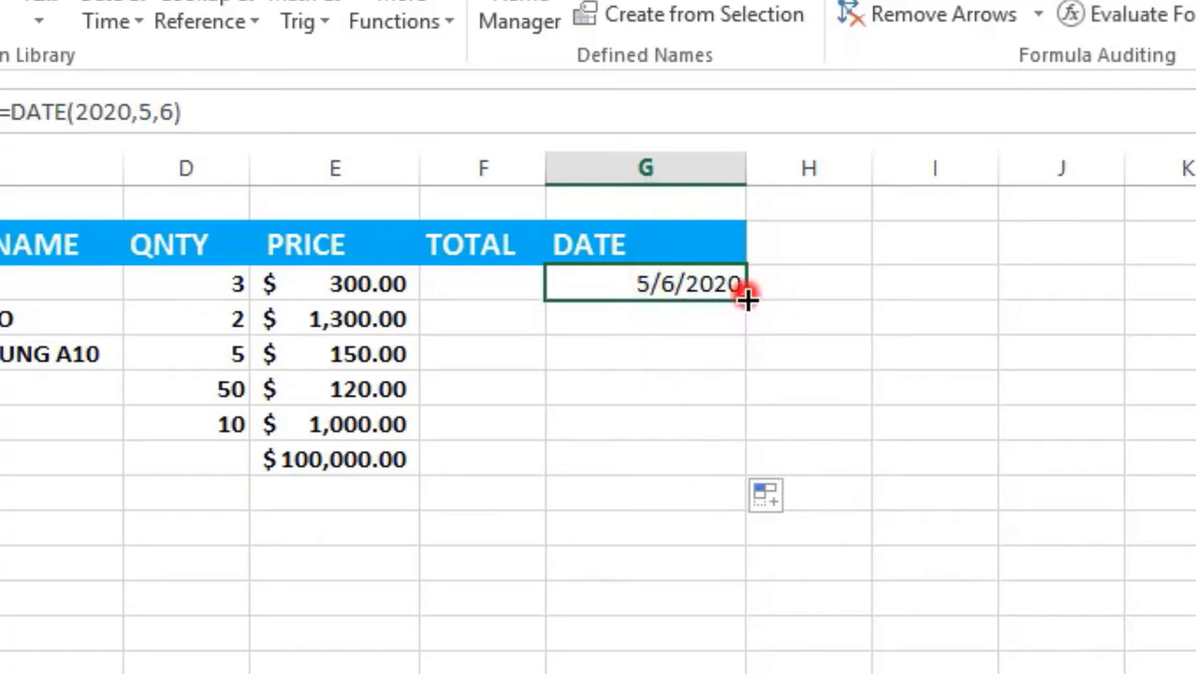
drag(745, 298, 743, 473)
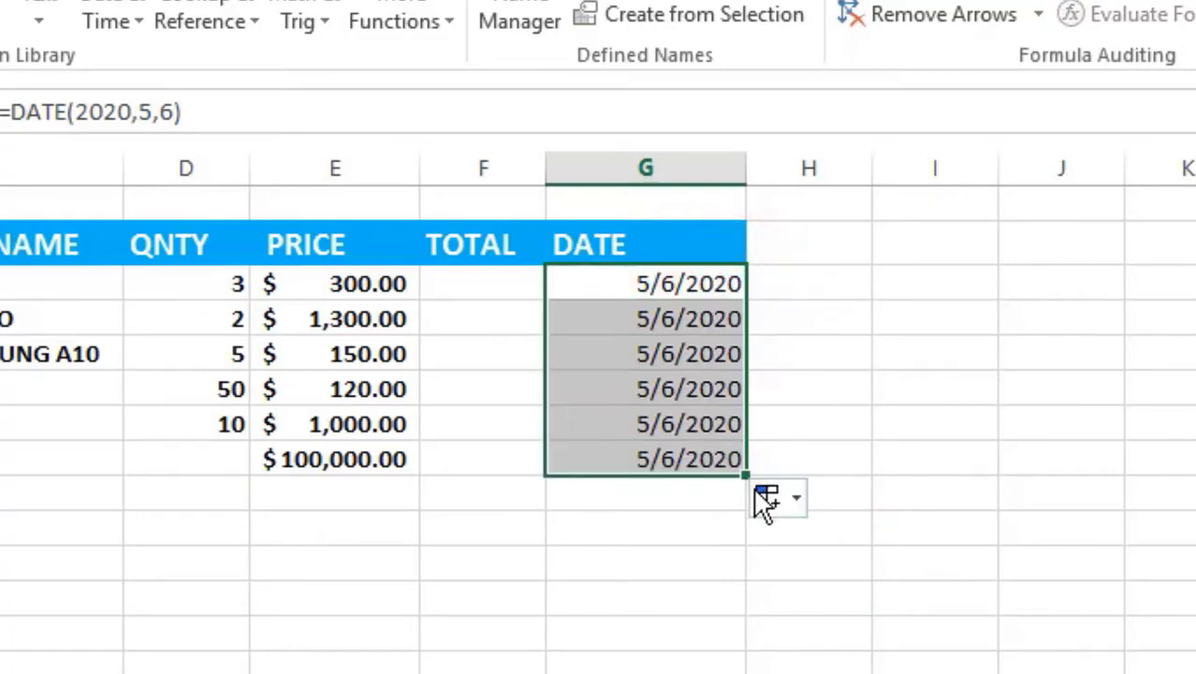
click(760, 496)
click(791, 564)
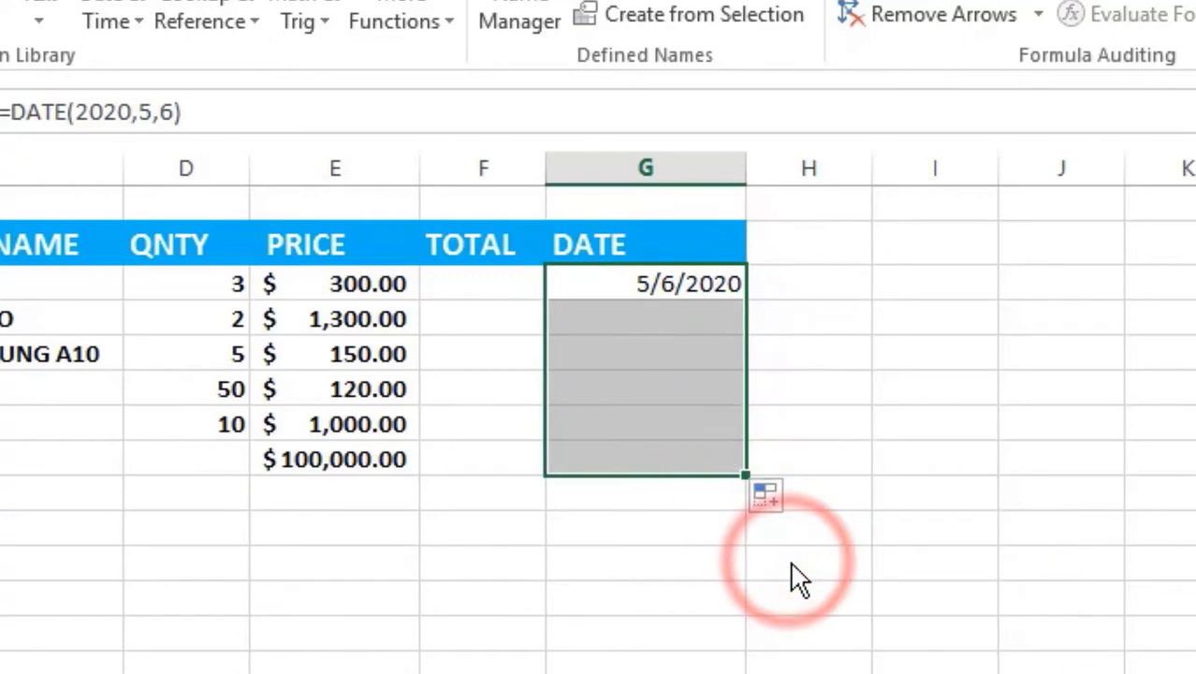
key(ctrl+z)
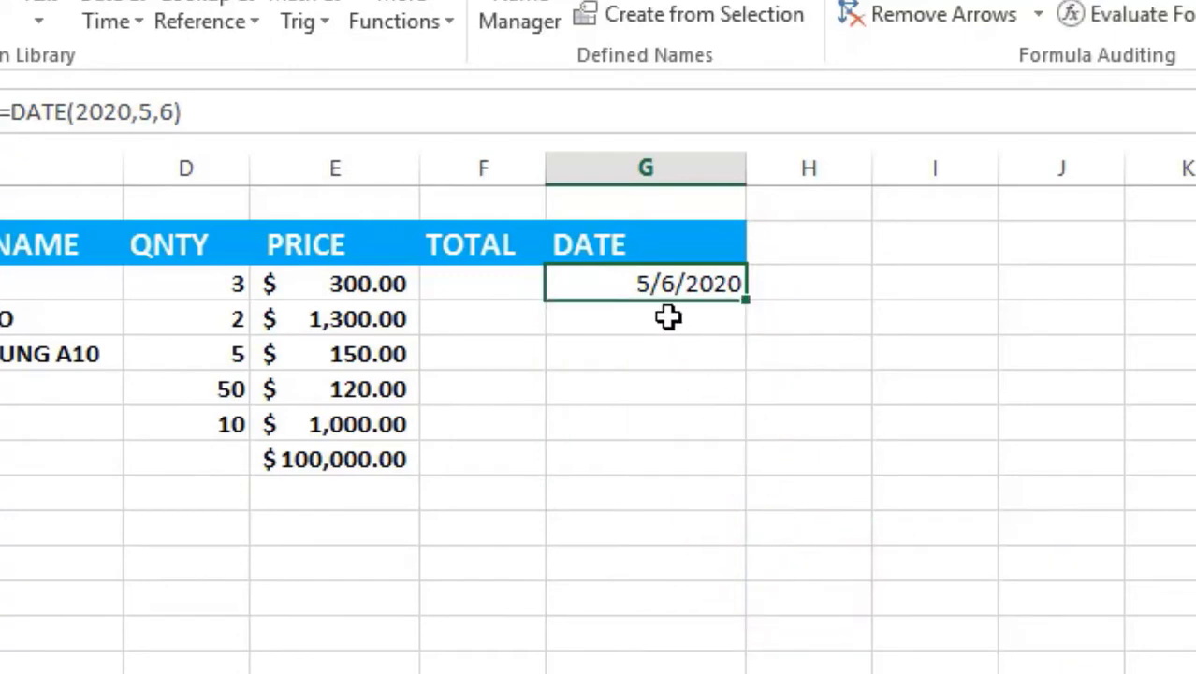
- Replace the DATE formula in cell G3 with the plain date 5/6/2020
key(Delete)
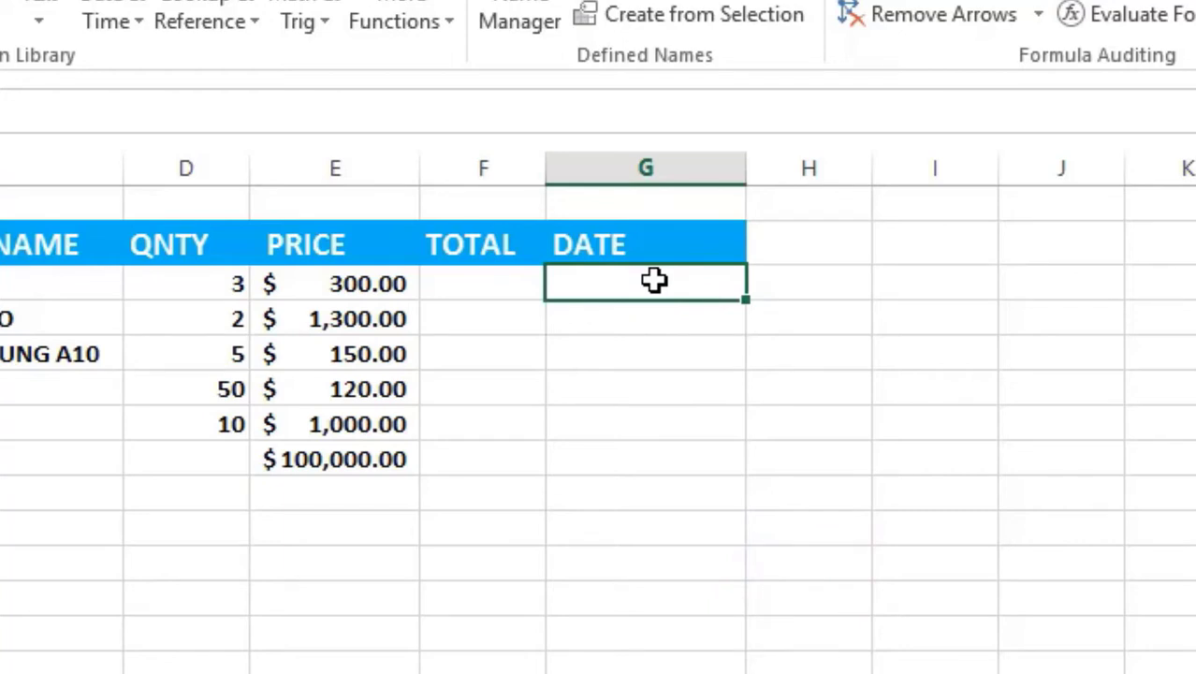
text(5/6/2020)
click(685, 356)
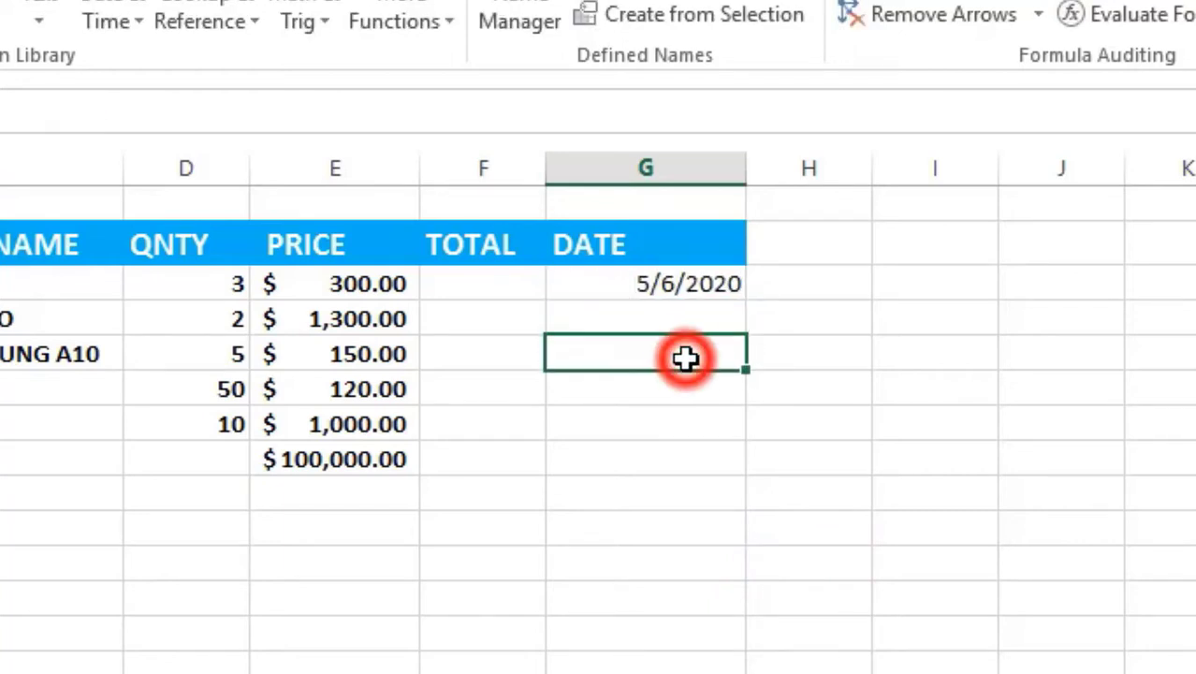
- Fill a daily date series from G3 down to the FREEZER row, G7, and undo the fill
click(734, 286)
drag(748, 299, 742, 459)
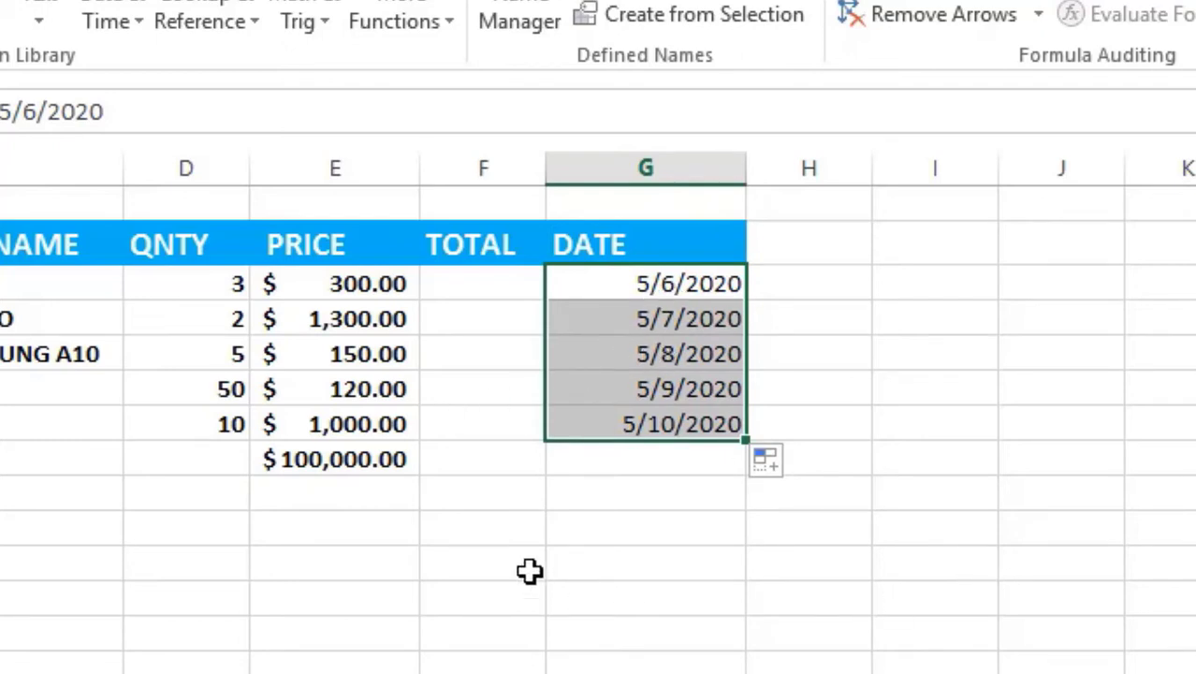
click(675, 526)
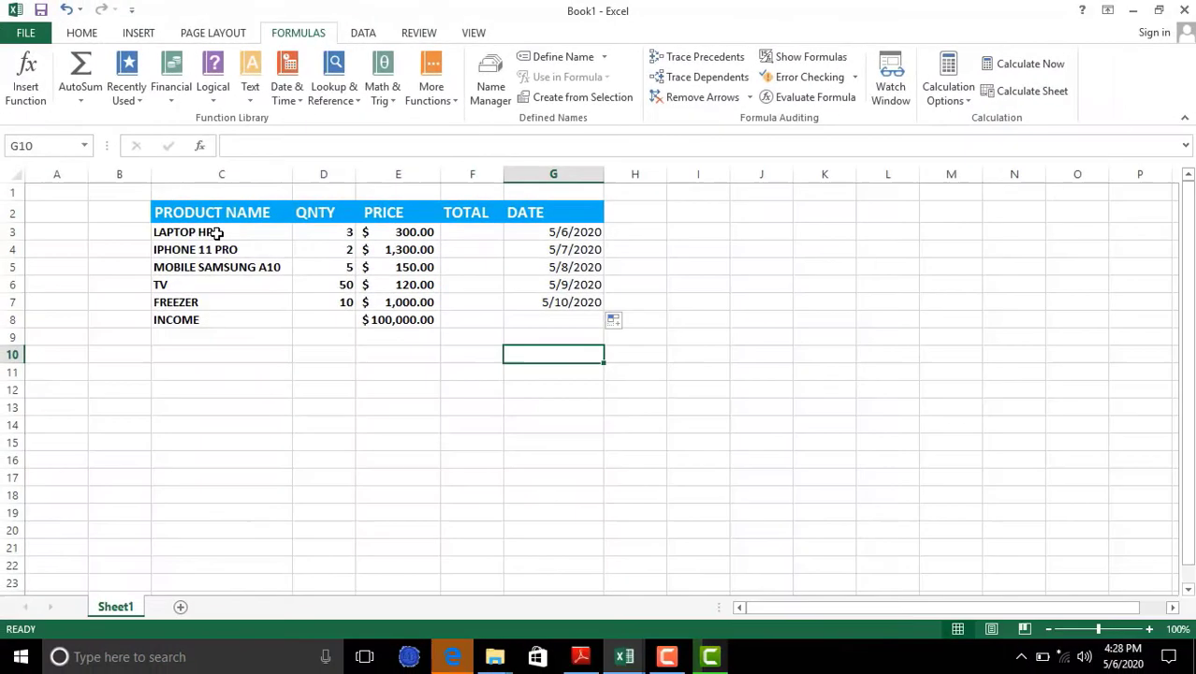
click(303, 233)
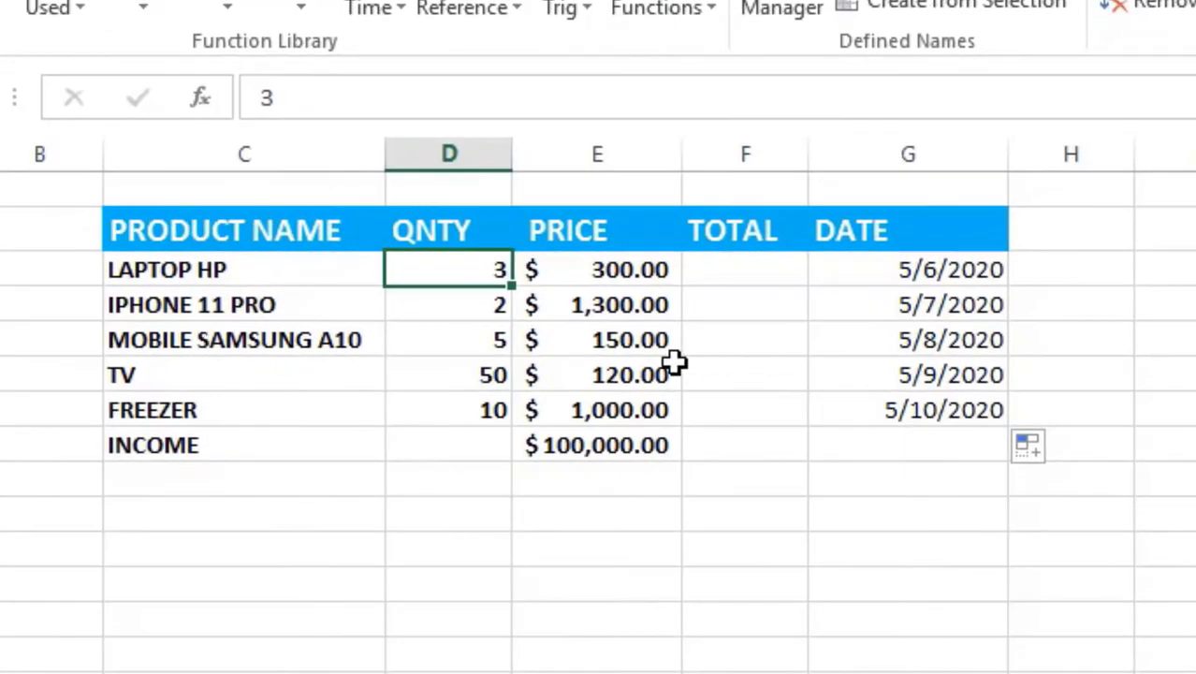
key(ctrl+z)
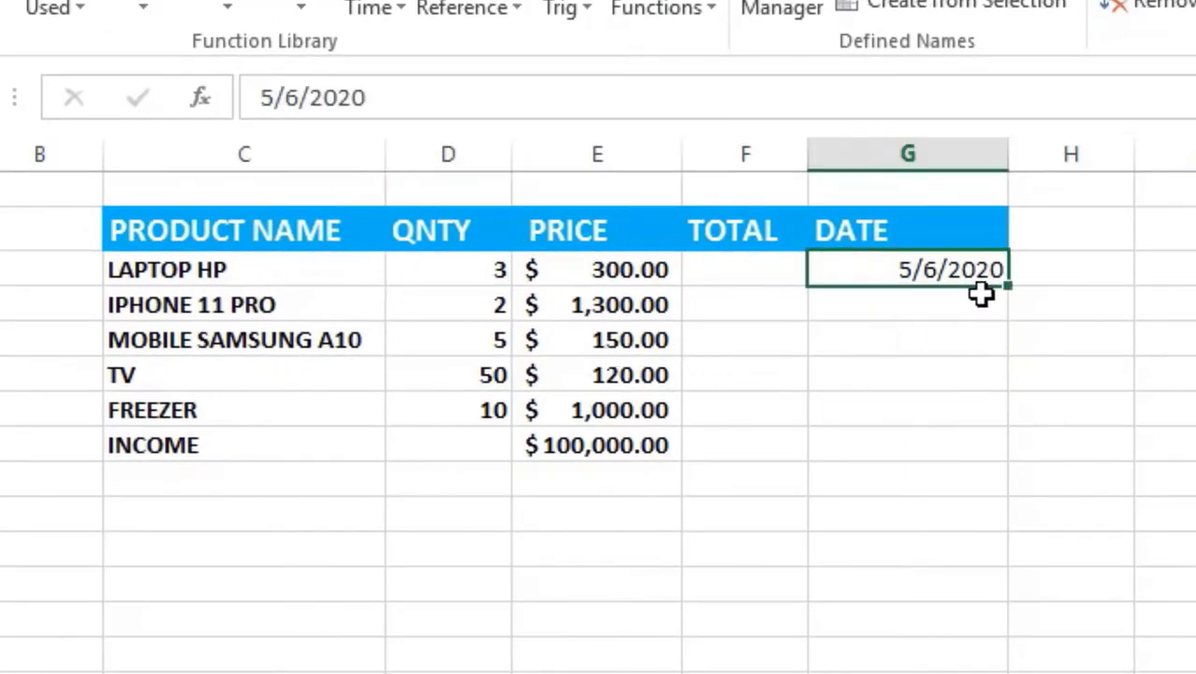
- Fill the date from G3 down to the INCOME row, G8, and switch the fill to Copy Cells
drag(1007, 293, 1006, 464)
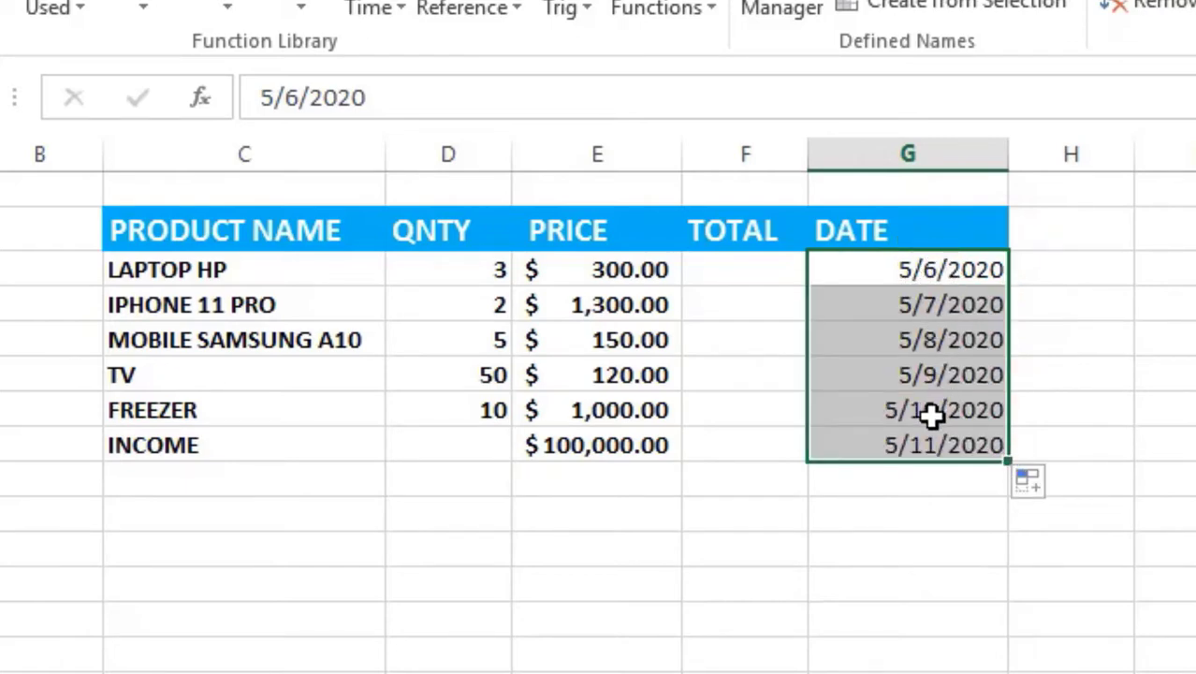
click(1041, 483)
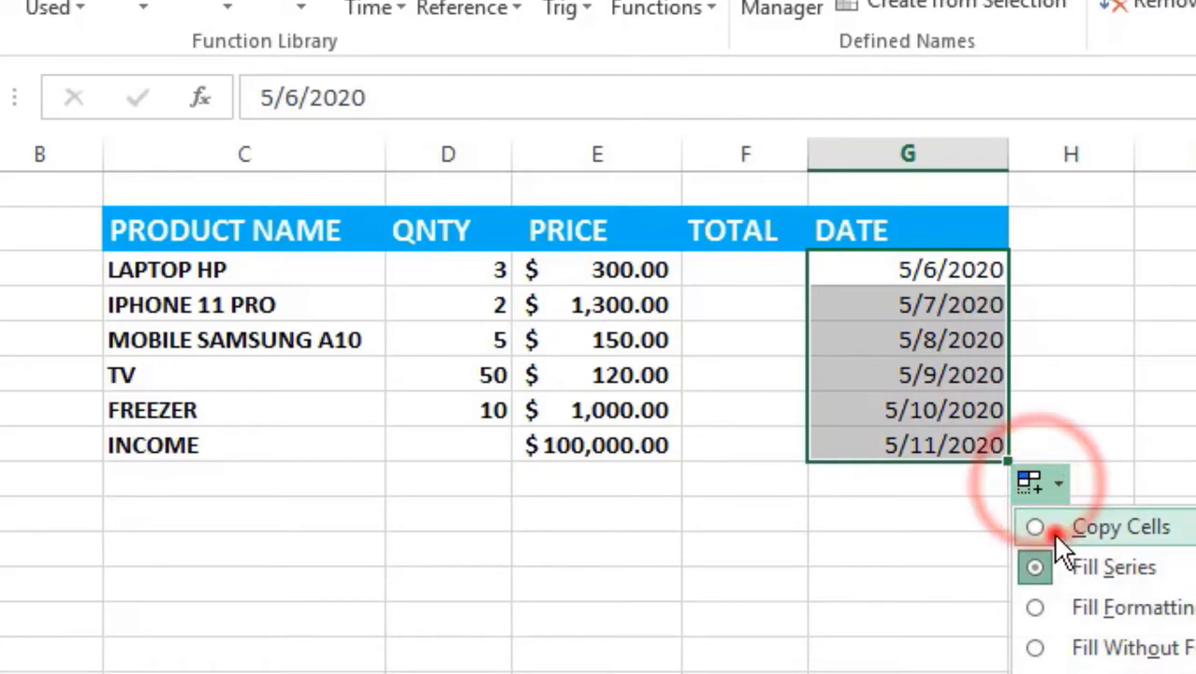
click(1053, 528)
click(777, 582)
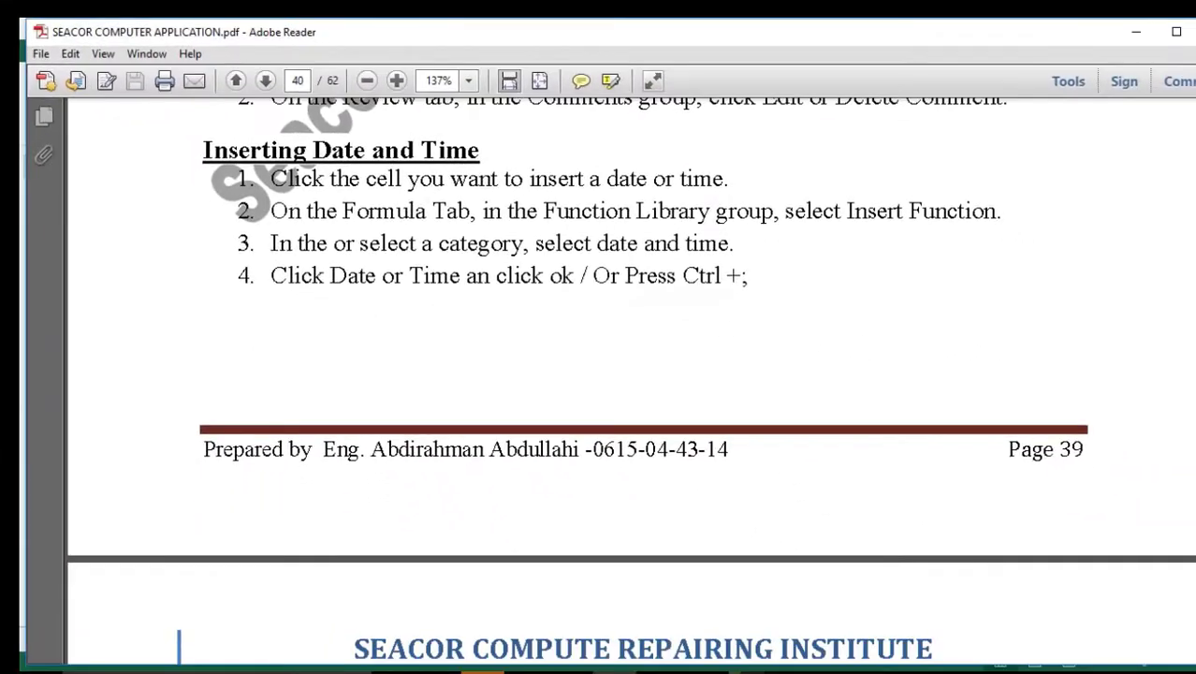
- Read the course PDF's section on filling data automatically in worksheet cells, and return to the Excel workbook
scroll(631, 374, down, 3)
scroll(630, 407, down, 5)
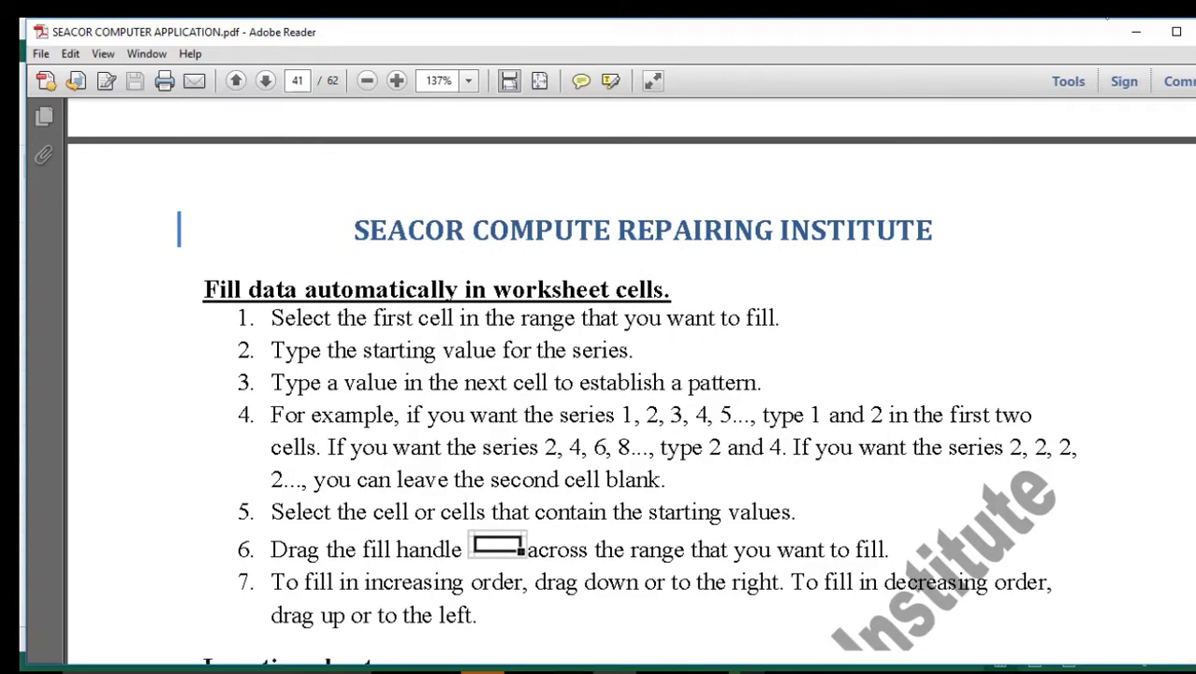
click(1135, 32)
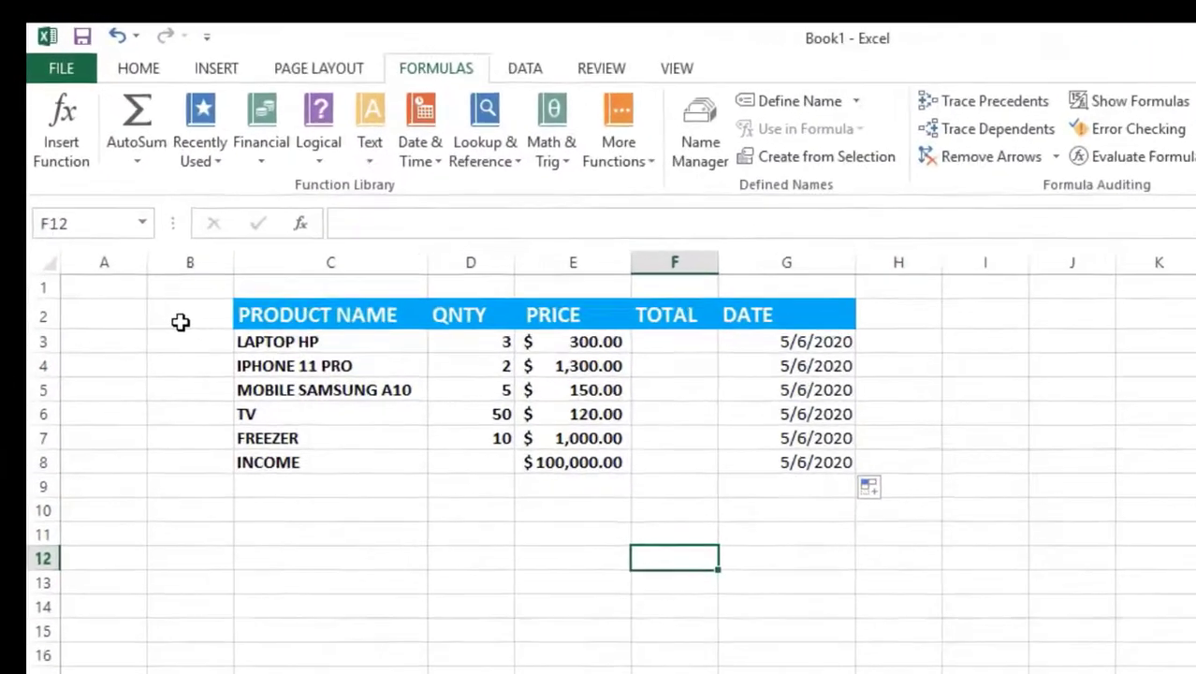
- Enter the header PRODUCT ID in cell B2, beside the PRODUCT NAME header
click(181, 322)
text(P)
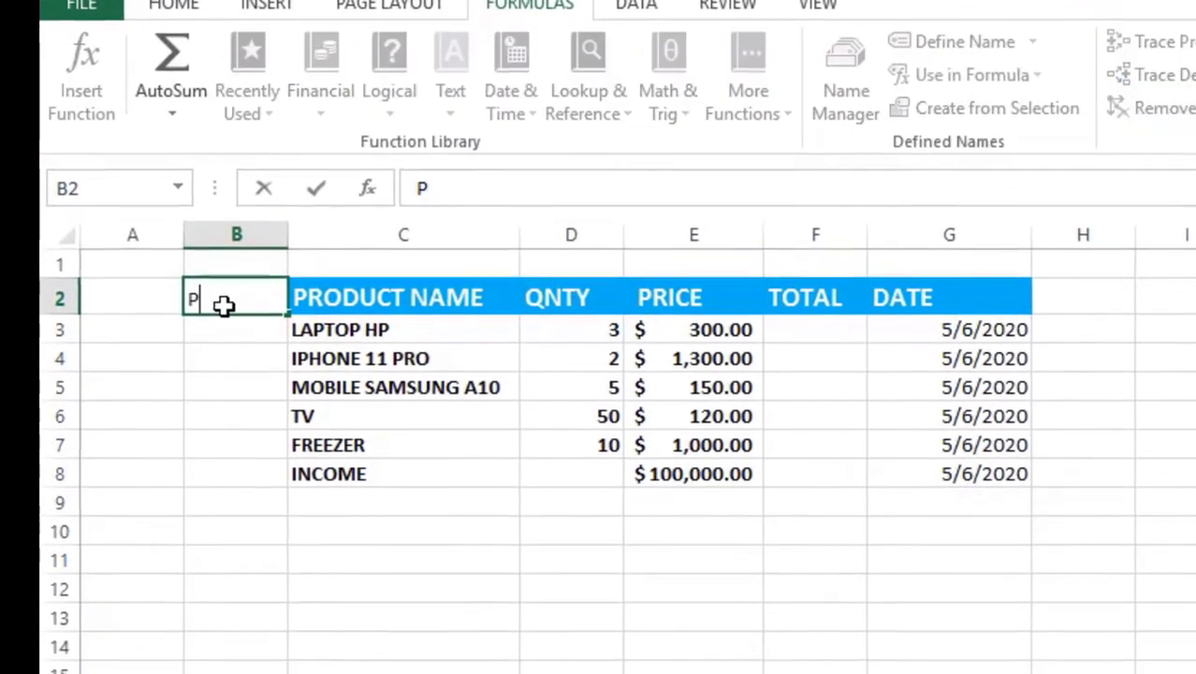
text(RO)
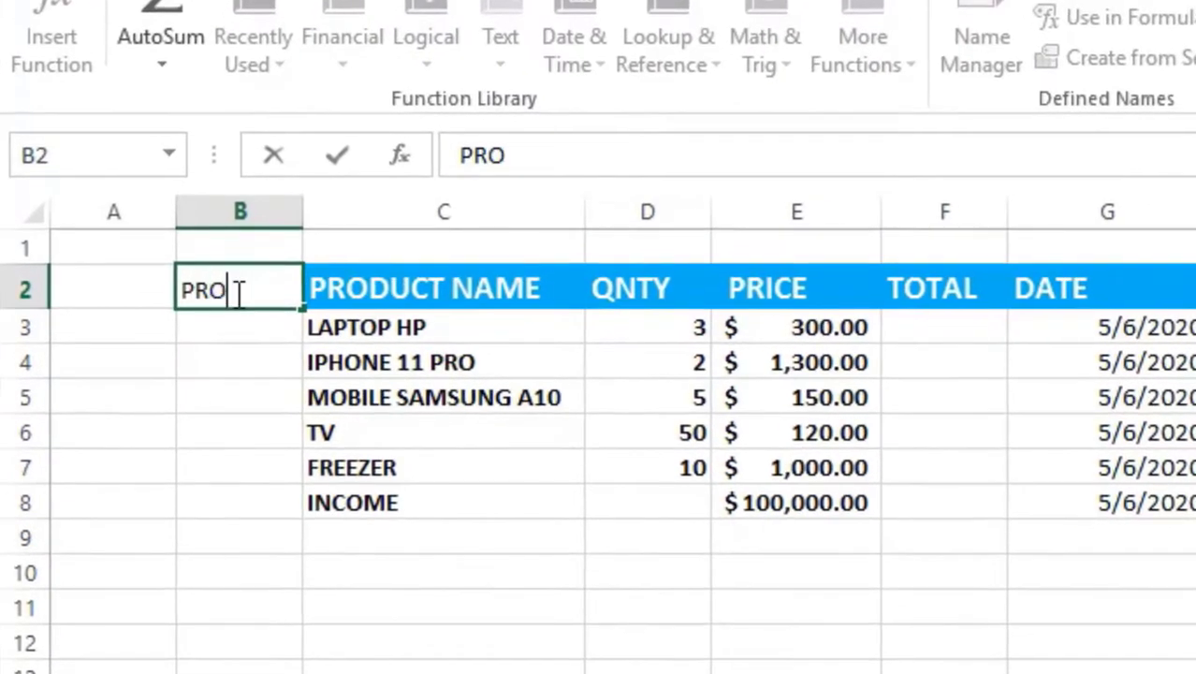
text(DUCT ID)
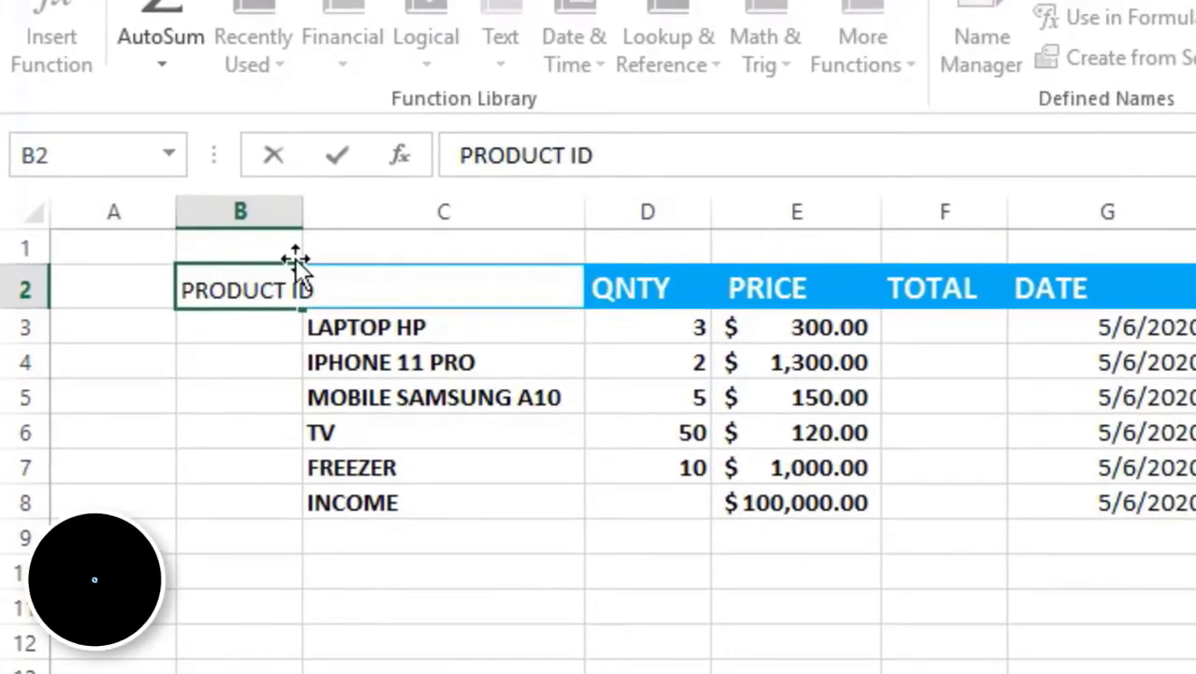
click(354, 429)
click(248, 417)
click(229, 322)
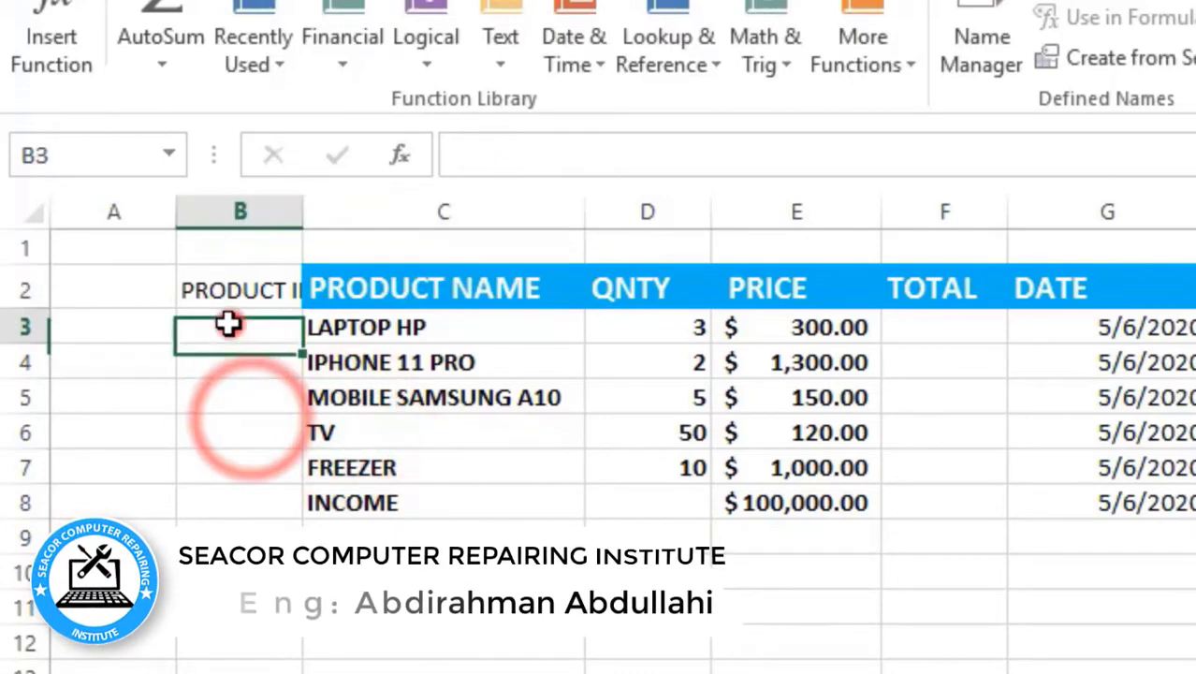
- Narrow column A and widen column B so that the plain PRODUCT ID text fits
click(225, 290)
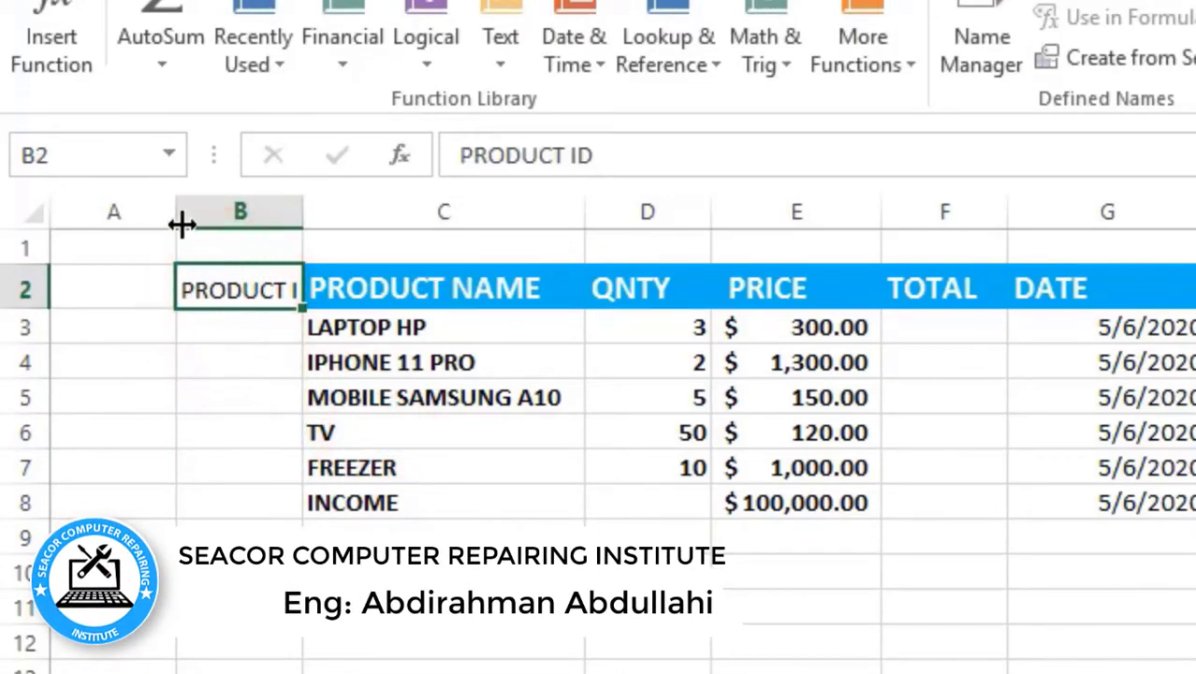
drag(176, 221, 153, 225)
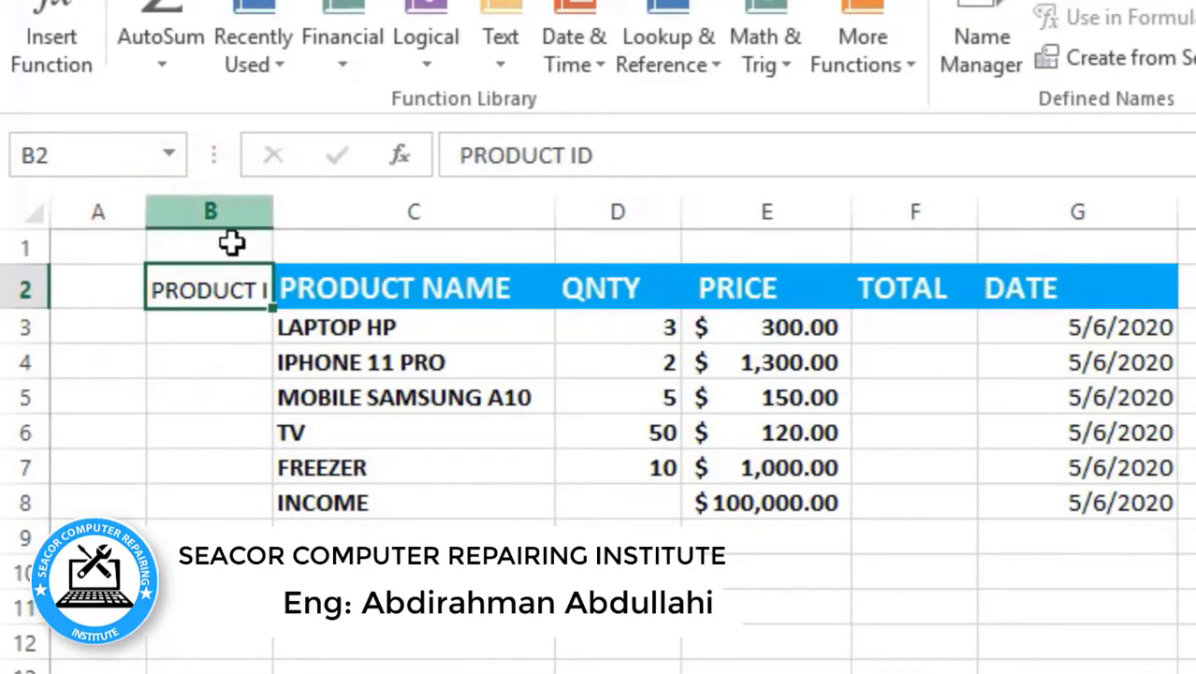
drag(269, 203, 297, 212)
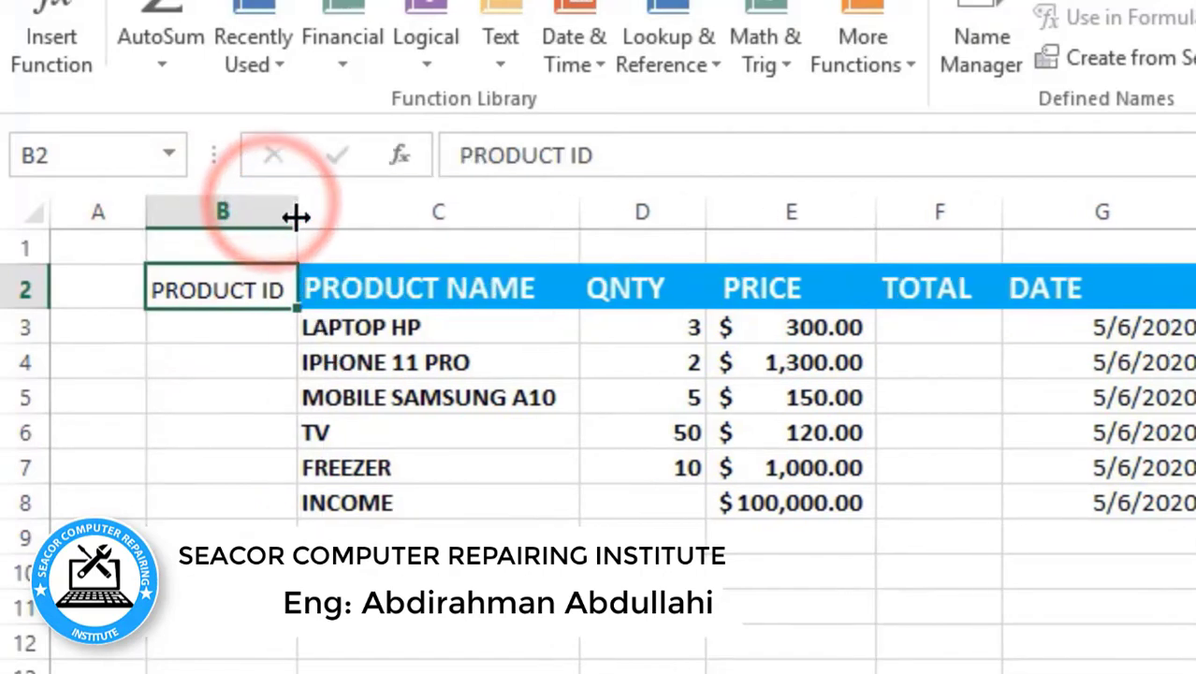
- Copy the PRODUCT NAME header's formatting onto PRODUCT ID in B2 with Format Painter, and widen column B to fit it
click(448, 304)
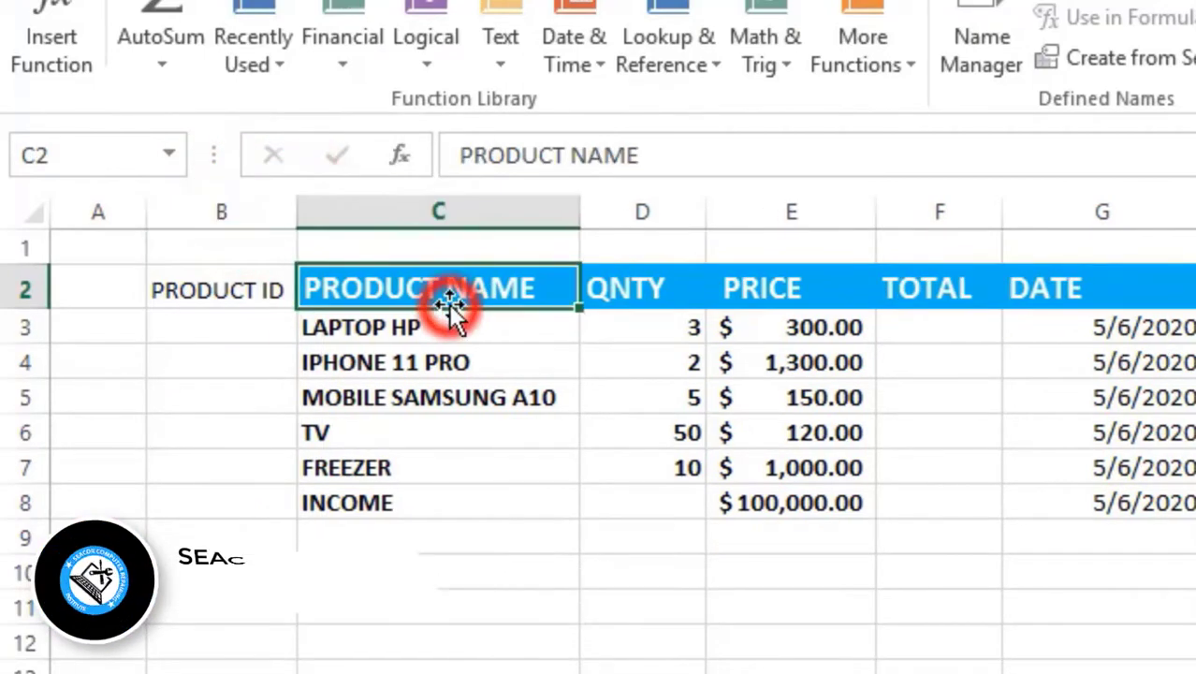
right_click(354, 292)
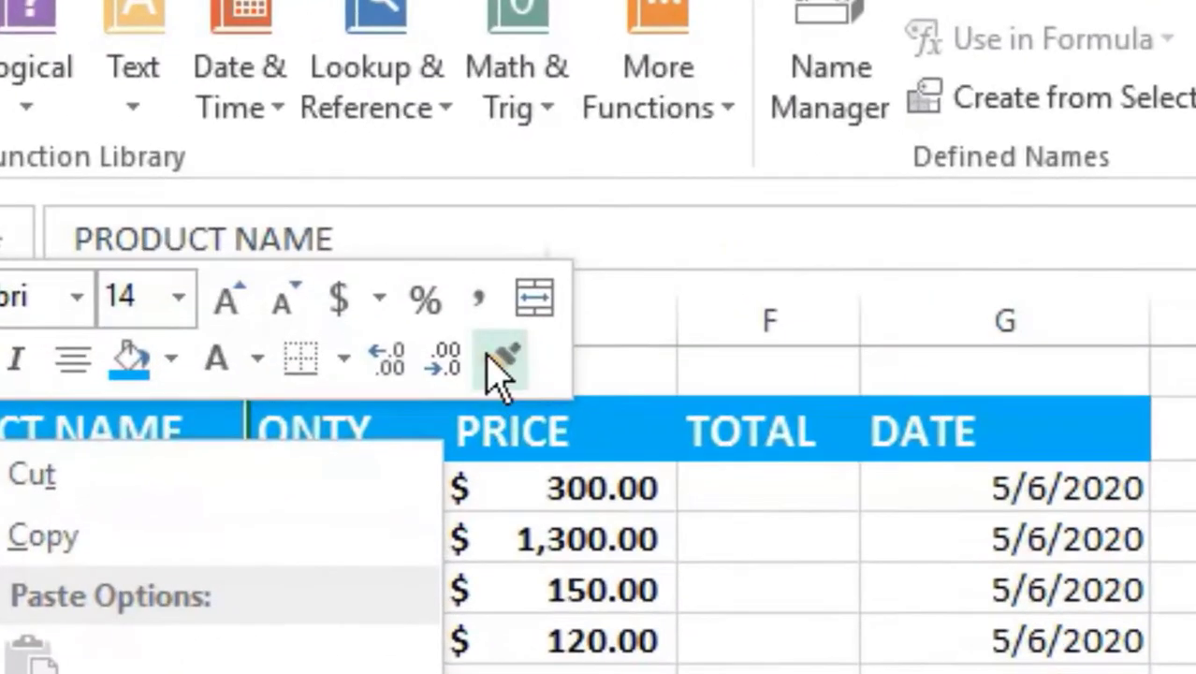
click(665, 273)
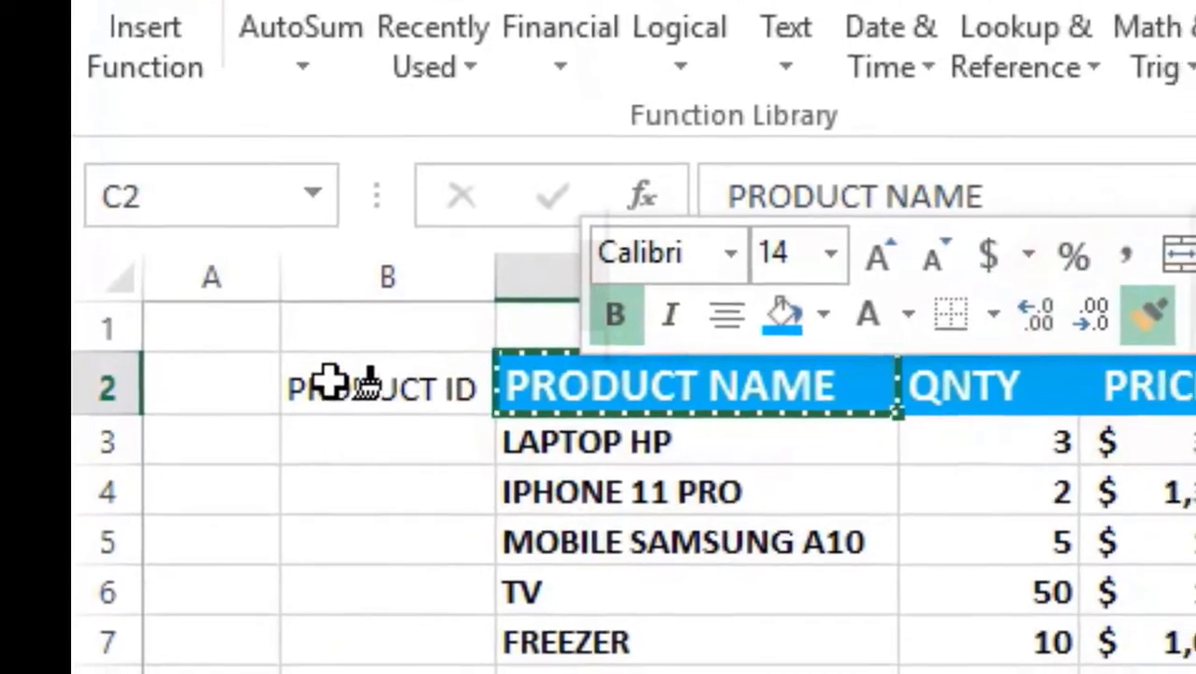
click(313, 393)
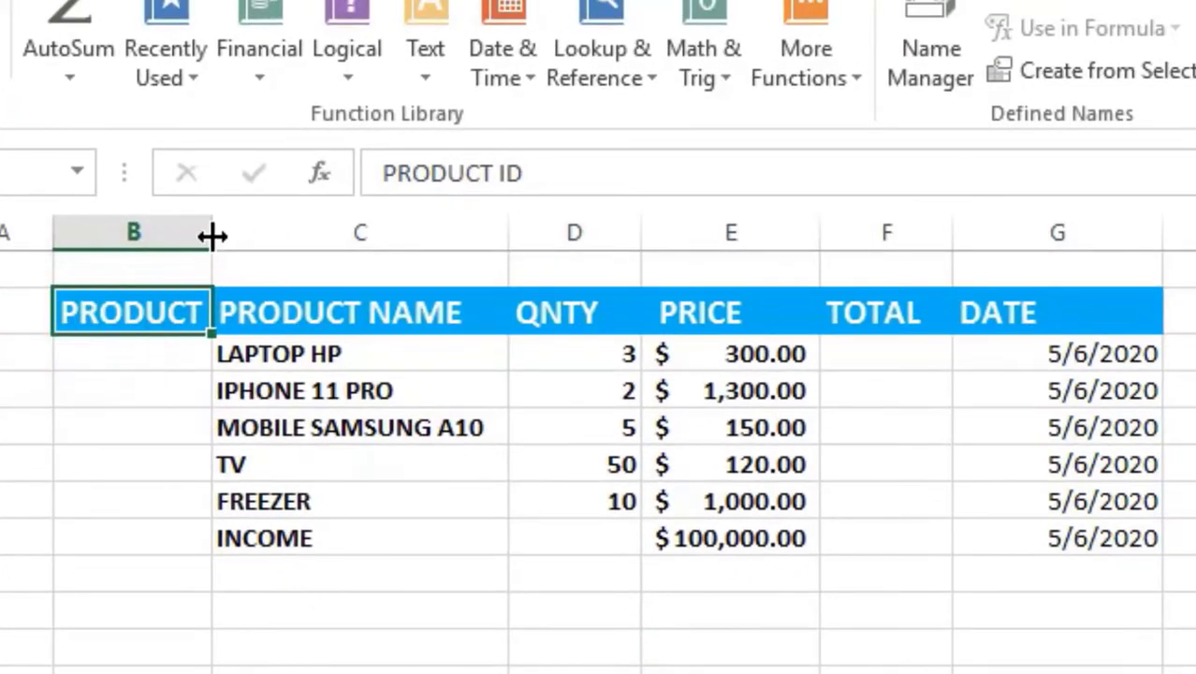
drag(212, 235, 291, 240)
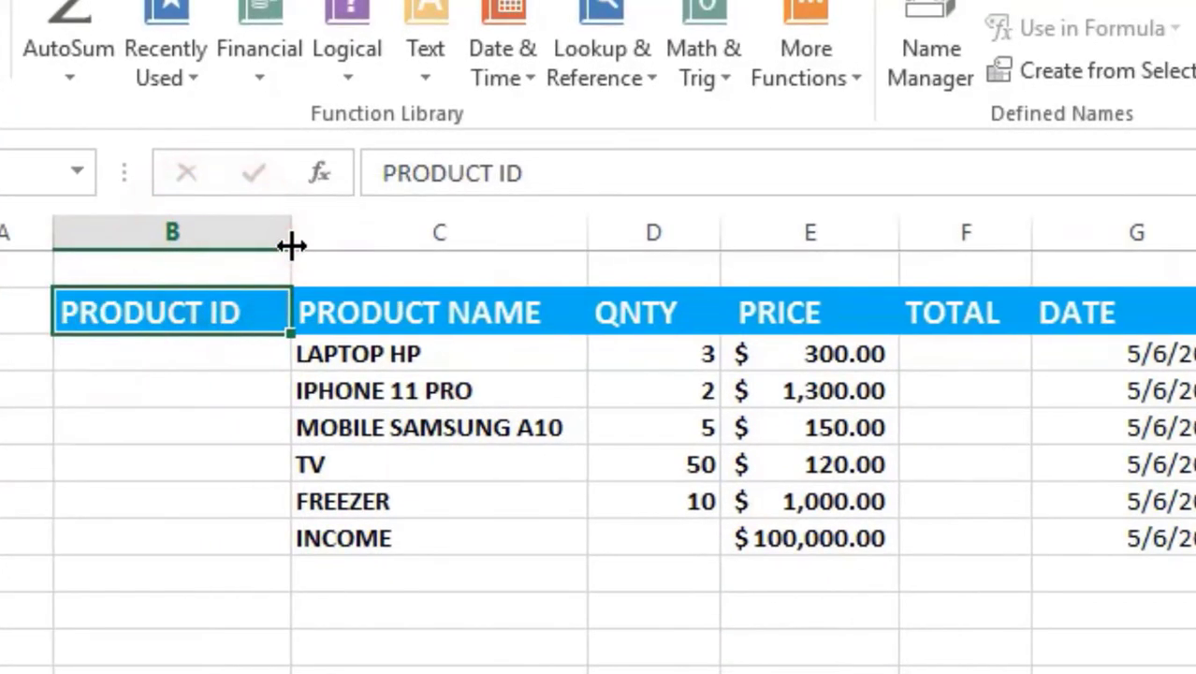
click(358, 641)
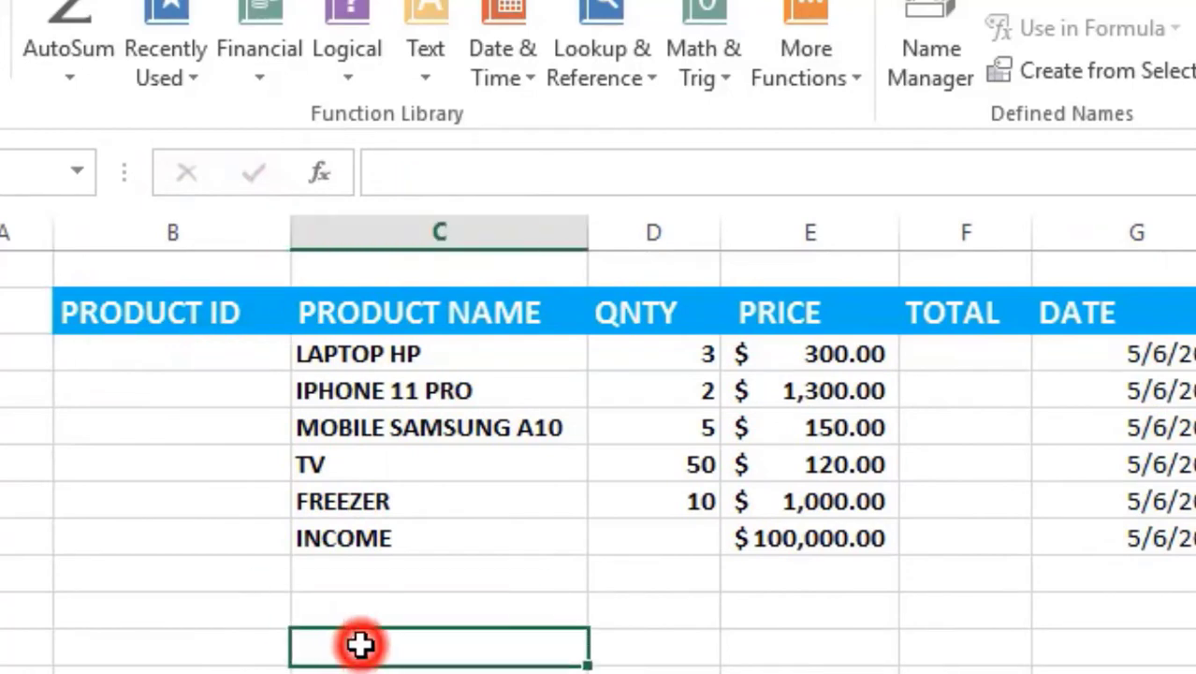
- Enter 1 as the product ID of LAPTOP HP in cell B3
click(166, 362)
text(1)
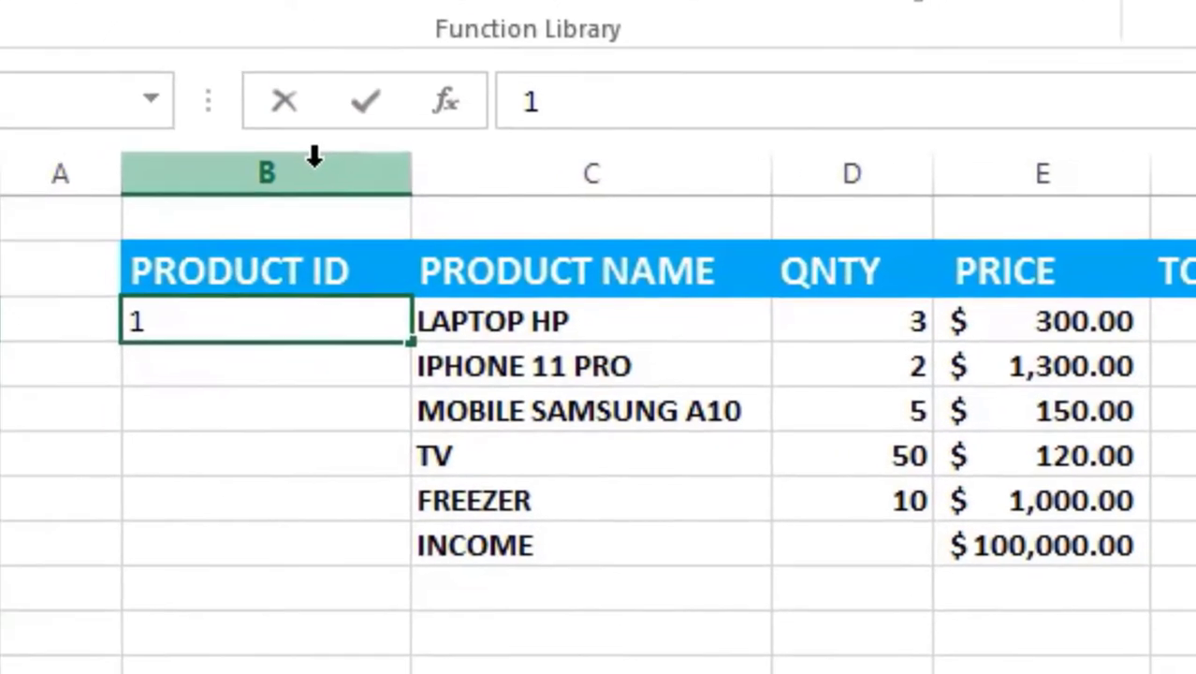
click(292, 178)
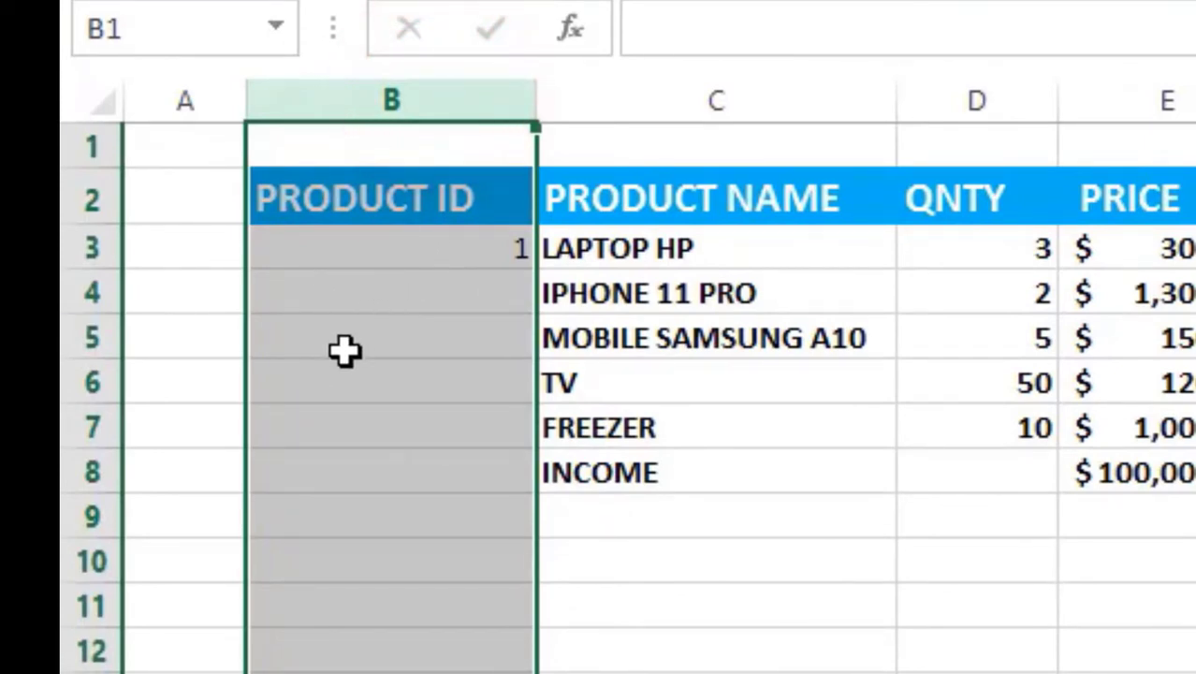
click(389, 342)
click(460, 253)
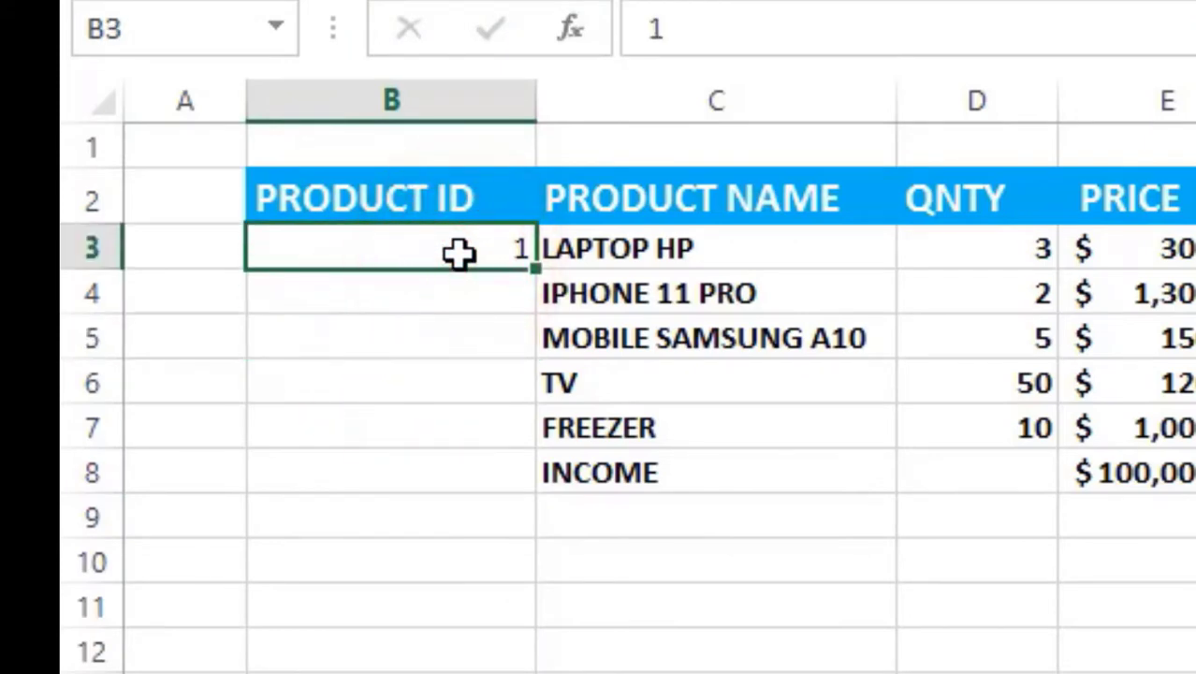
click(175, 143)
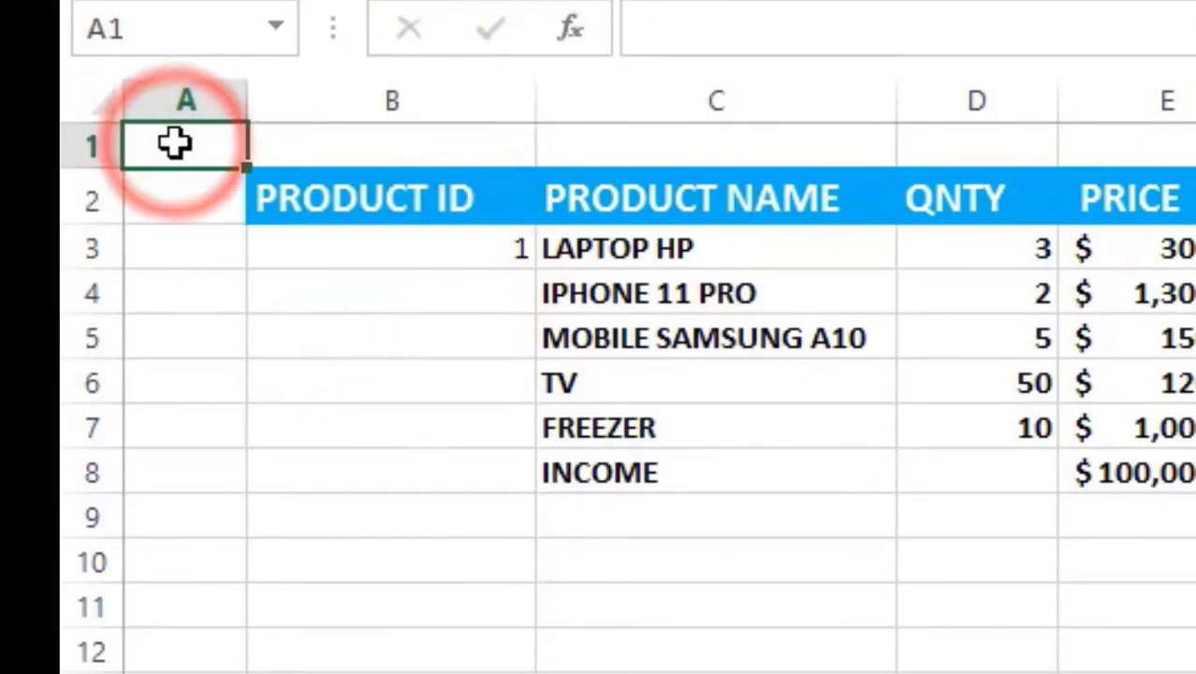
click(312, 338)
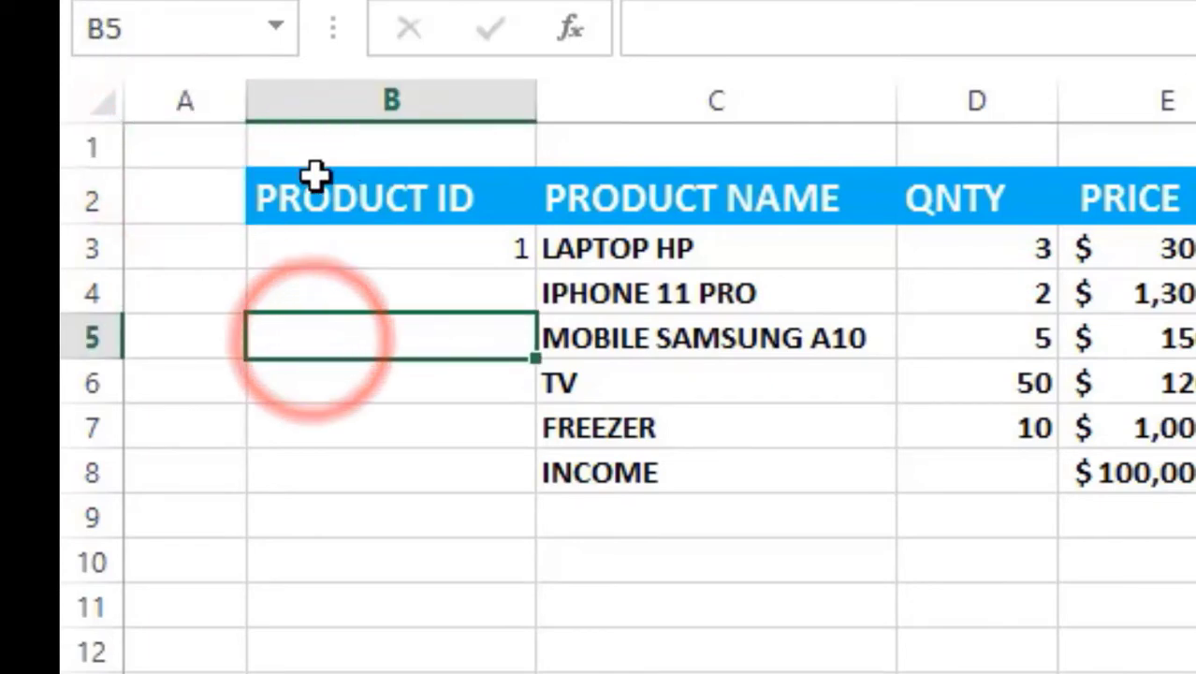
click(211, 146)
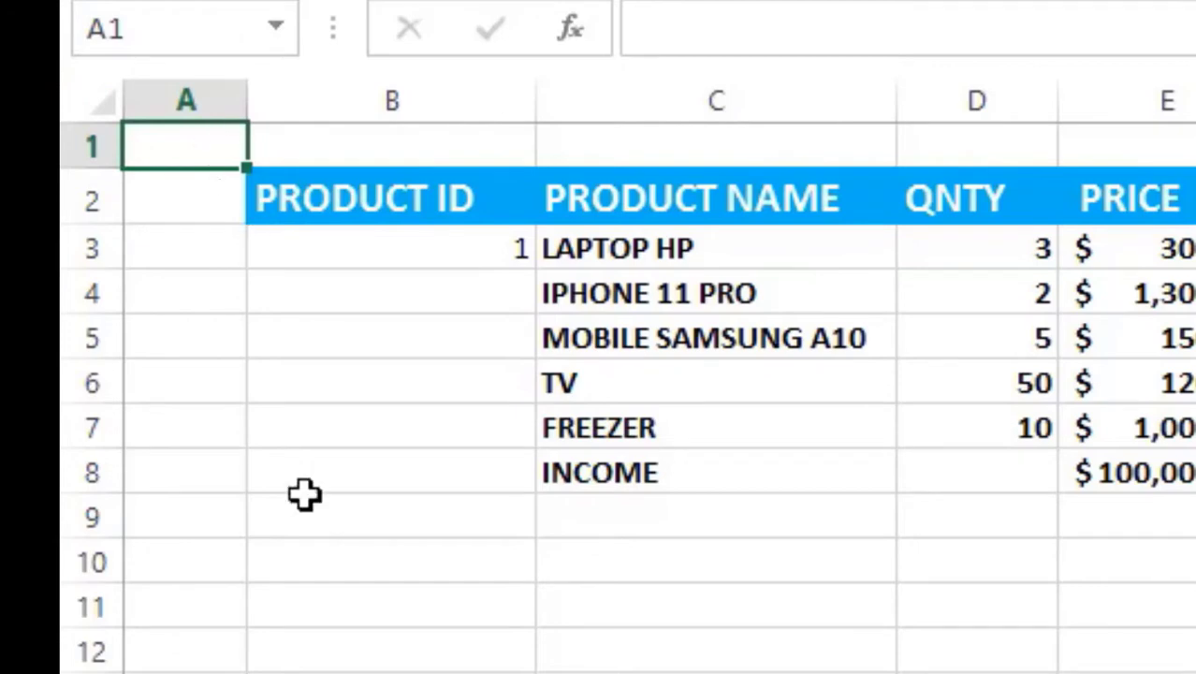
click(350, 672)
double_click(637, 672)
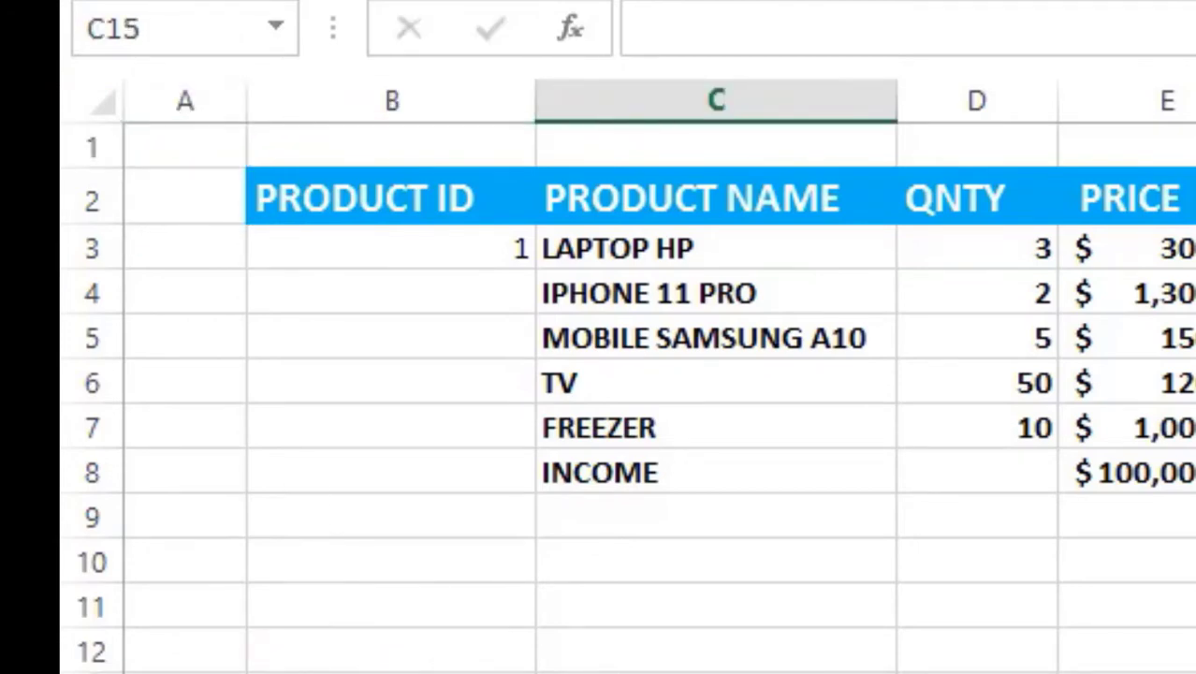
- Open a blank worksheet, examine its last row number, and return to the product table
key(shift+F11)
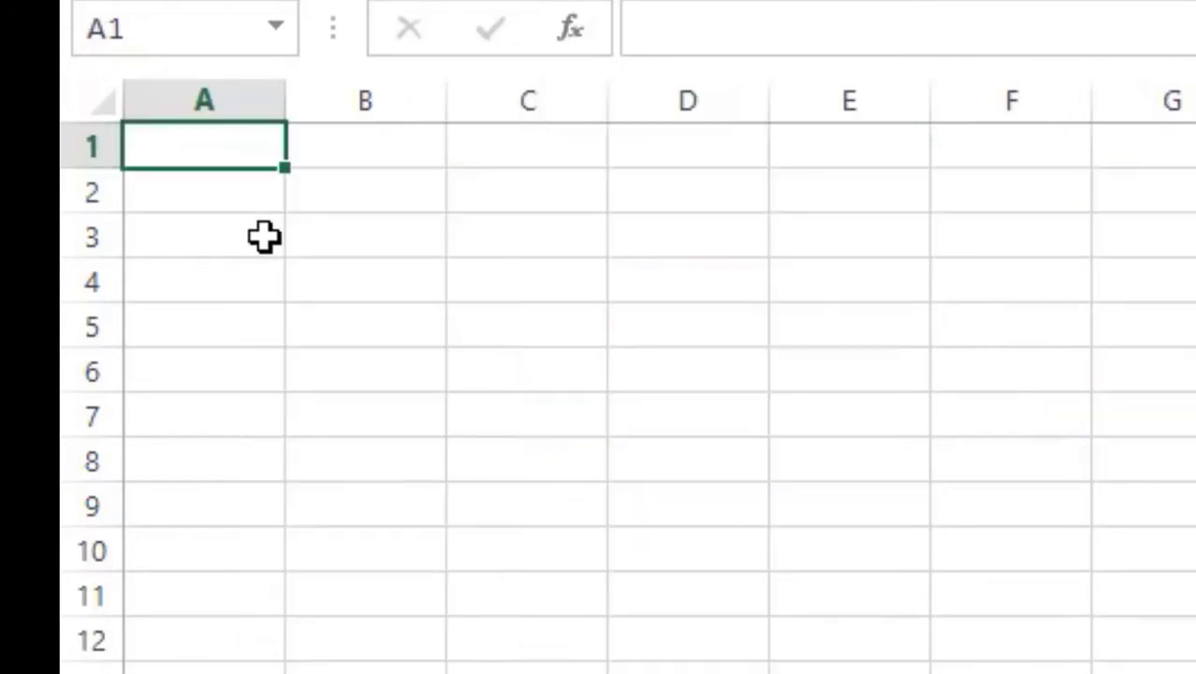
key(ctrl+Down)
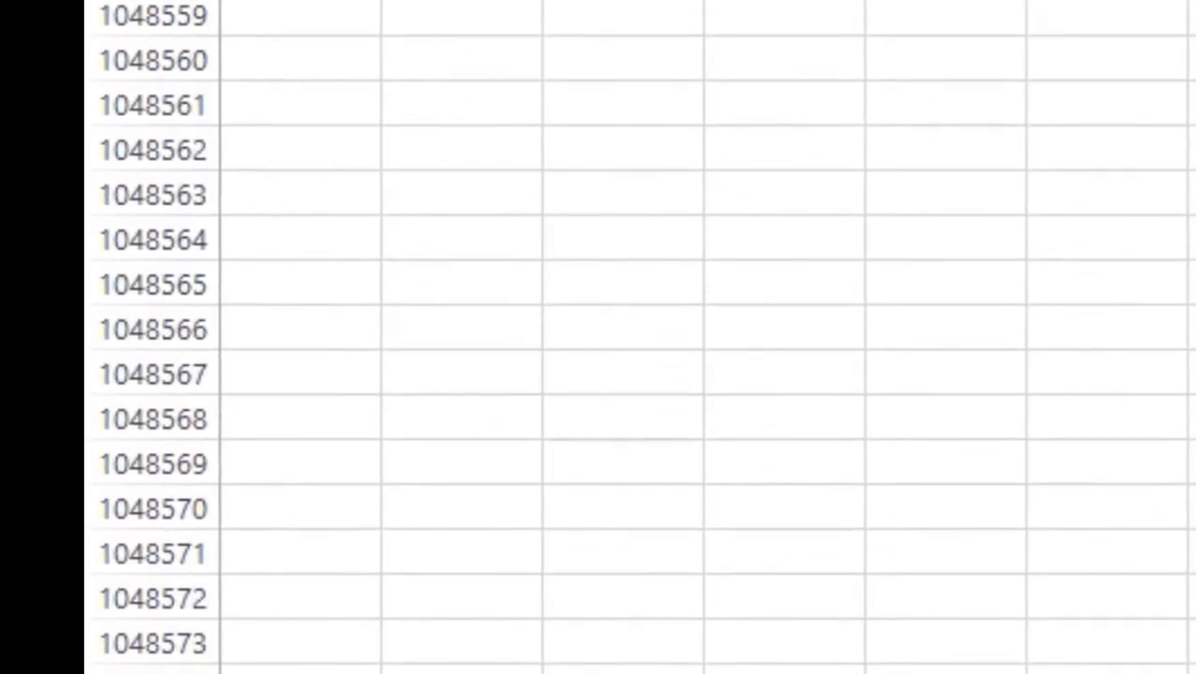
key(ctrl+Up)
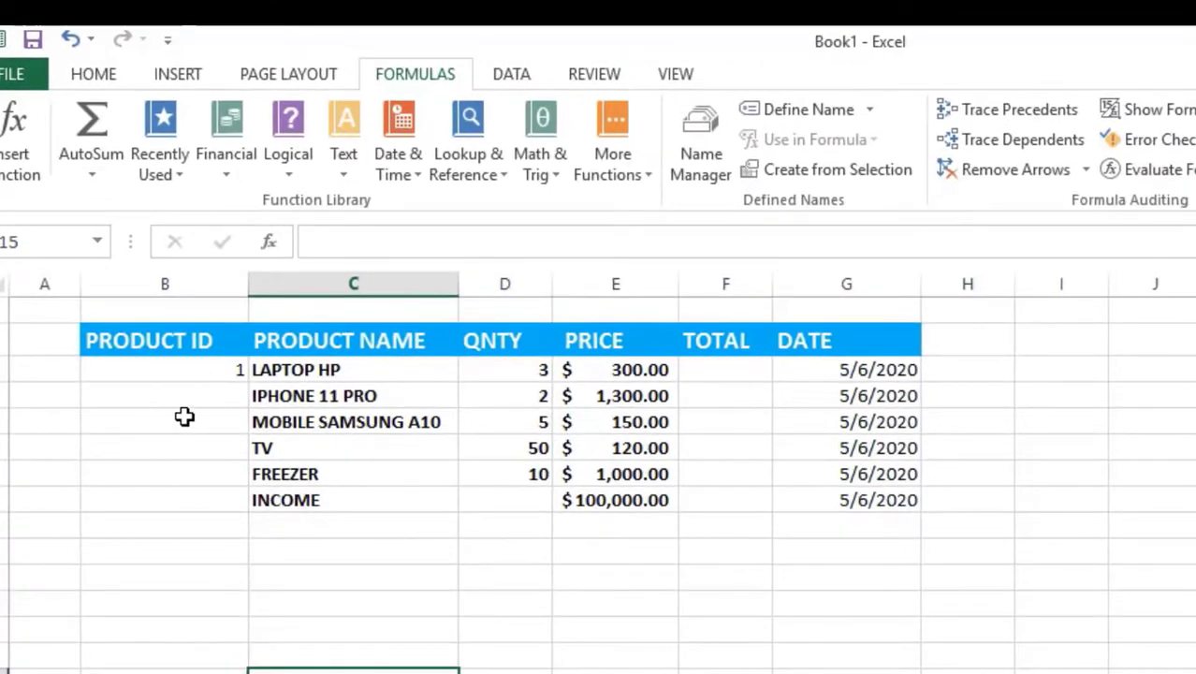
- Enter 2 as the product ID of IPHONE 11 PRO in cell B4
click(217, 382)
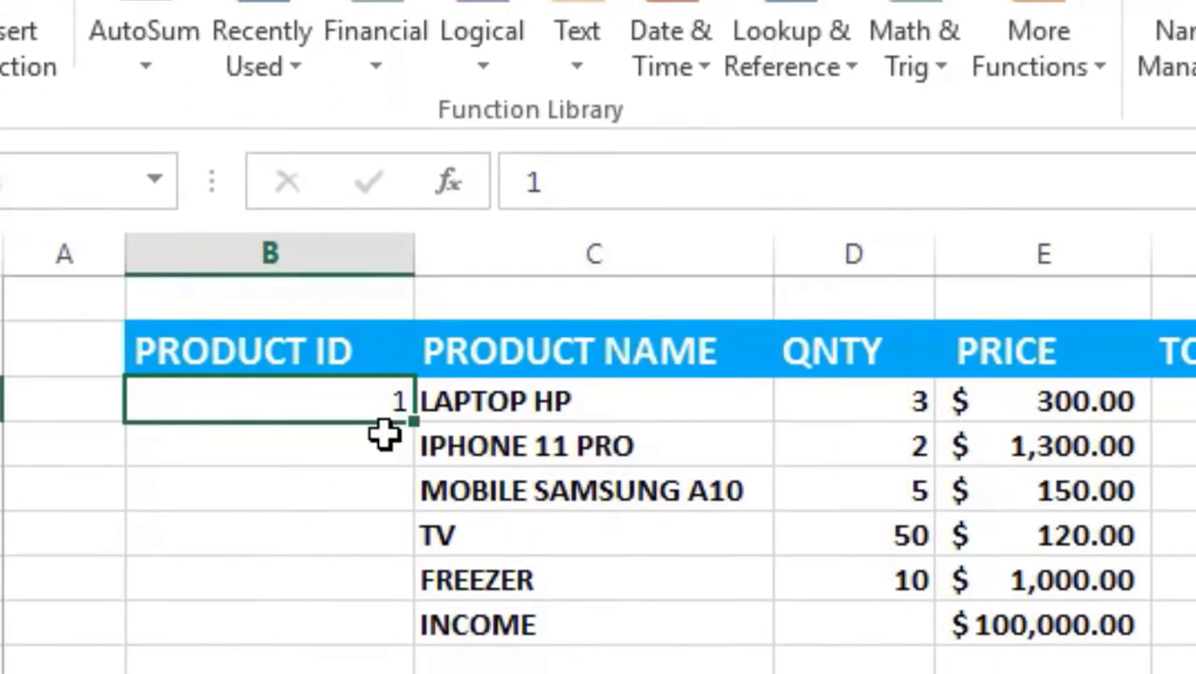
click(385, 434)
text(2)
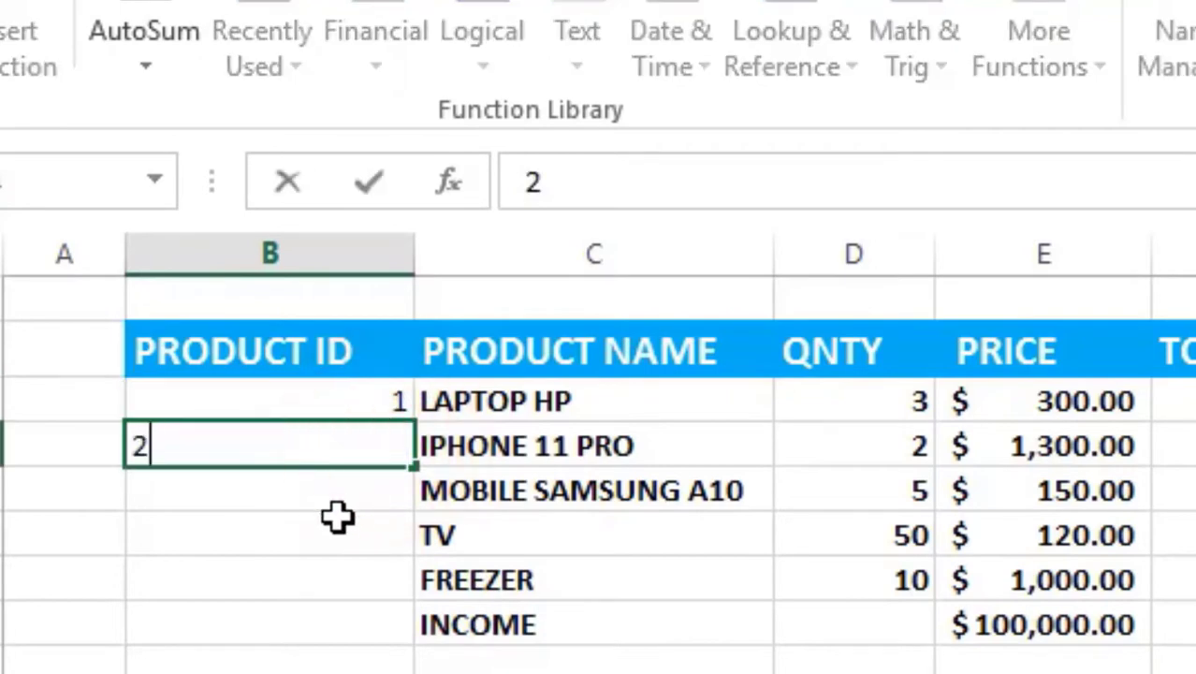
click(338, 516)
key(Left)
key(Down)
key(Down)
key(Down)
key(Down)
key(Down)
key(Down)
key(Down)
key(Down)
key(Down)
key(Down)
key(Down)
key(Down)
key(Down)
key(Down)
key(Down)
key(Down)
key(Down)
key(Down)
key(Down)
key(Down)
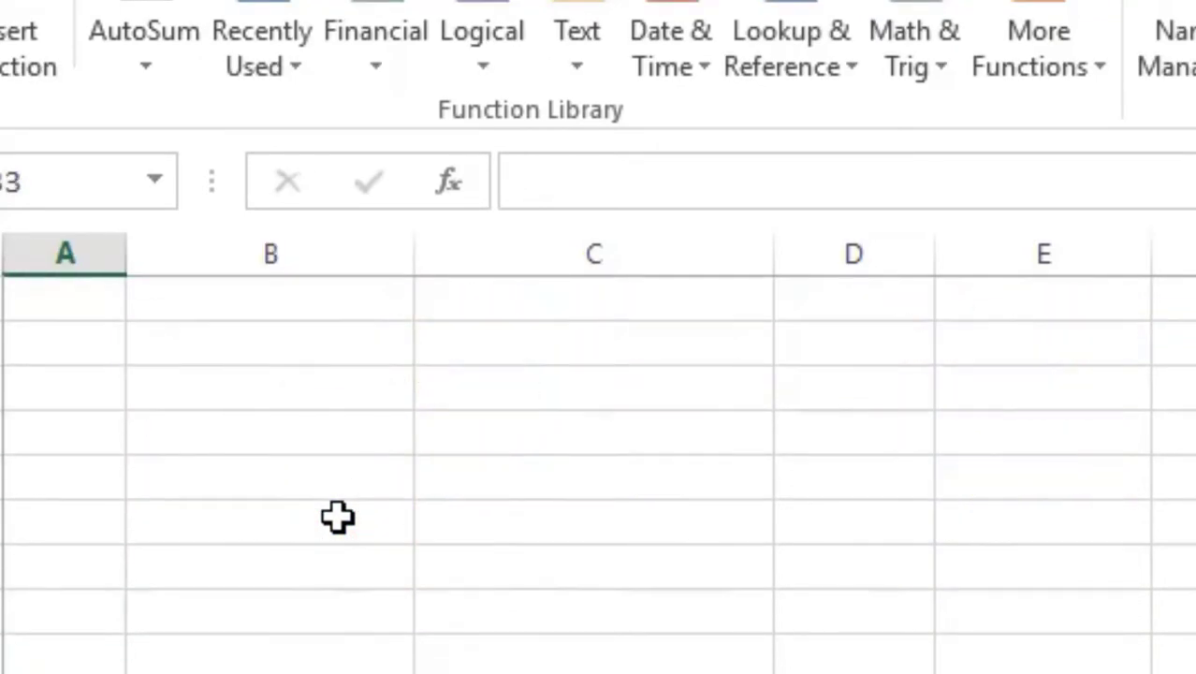
key(Up)
key(Up)
key(Up)
key(Up)
key(Up)
key(Up)
key(Up)
key(Up)
key(Up)
key(Up)
key(Up)
key(Up)
key(Up)
key(Up)
key(Up)
key(Up)
key(Up)
key(Up)
key(Up)
key(Up)
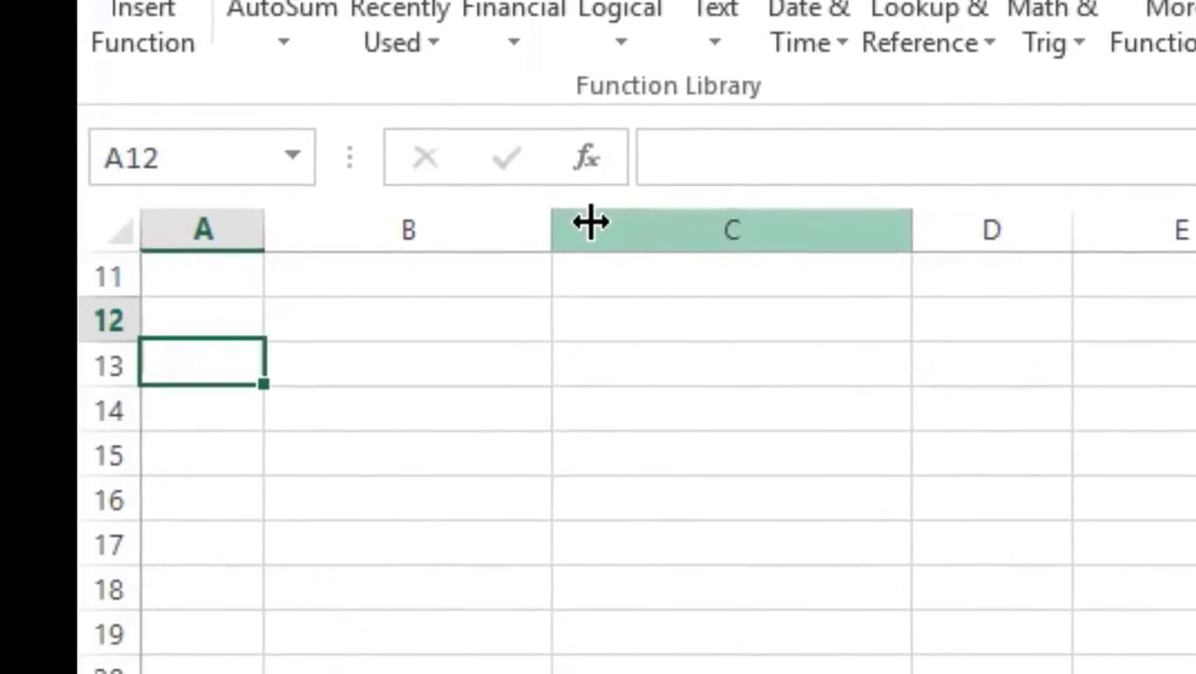
- Auto fill the product IDs from the starting values in B3:B4 down to B13
click(459, 375)
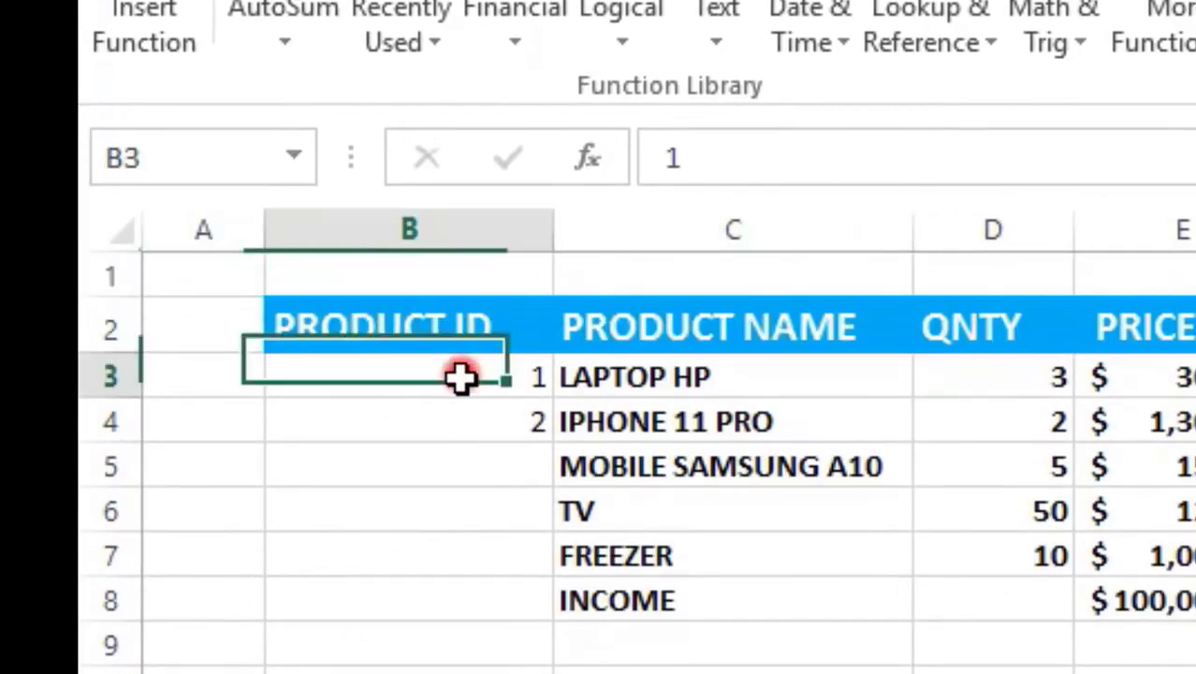
drag(475, 376, 496, 414)
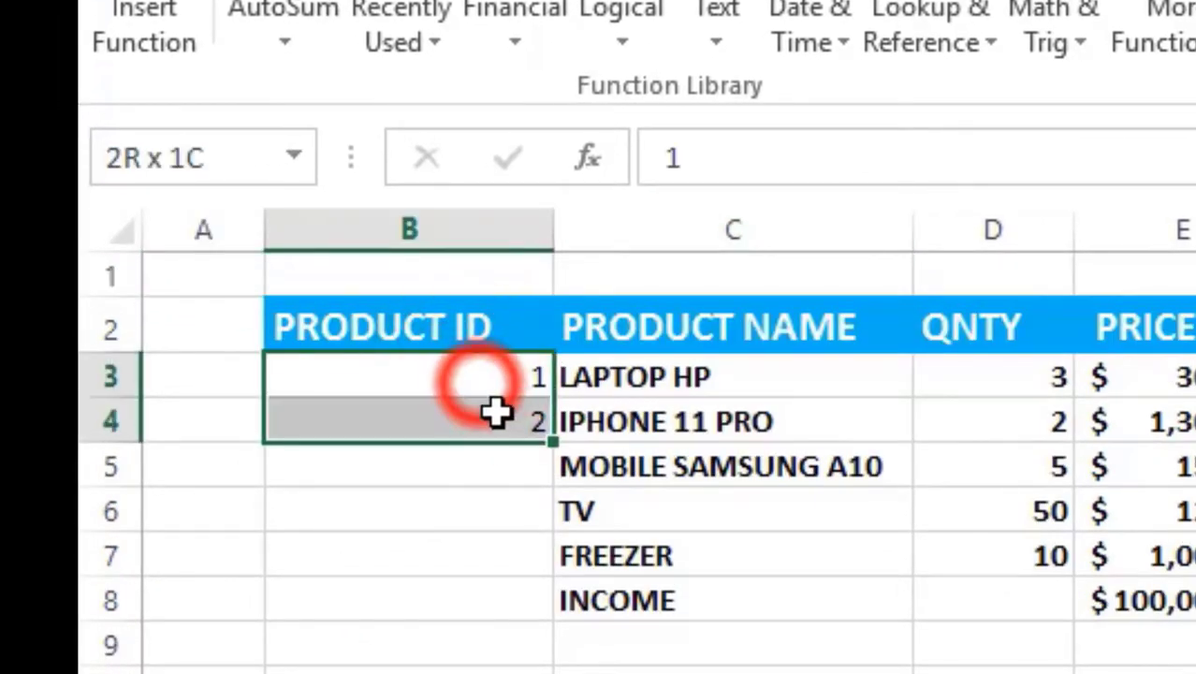
drag(552, 439, 549, 673)
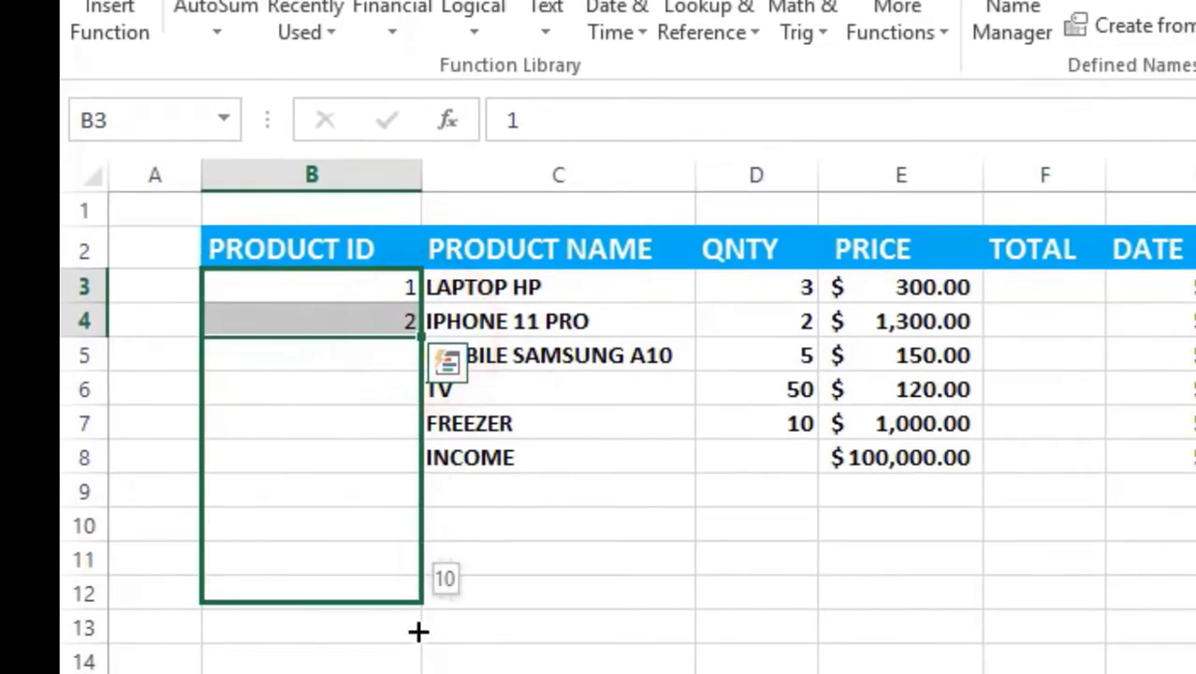
drag(417, 631, 419, 636)
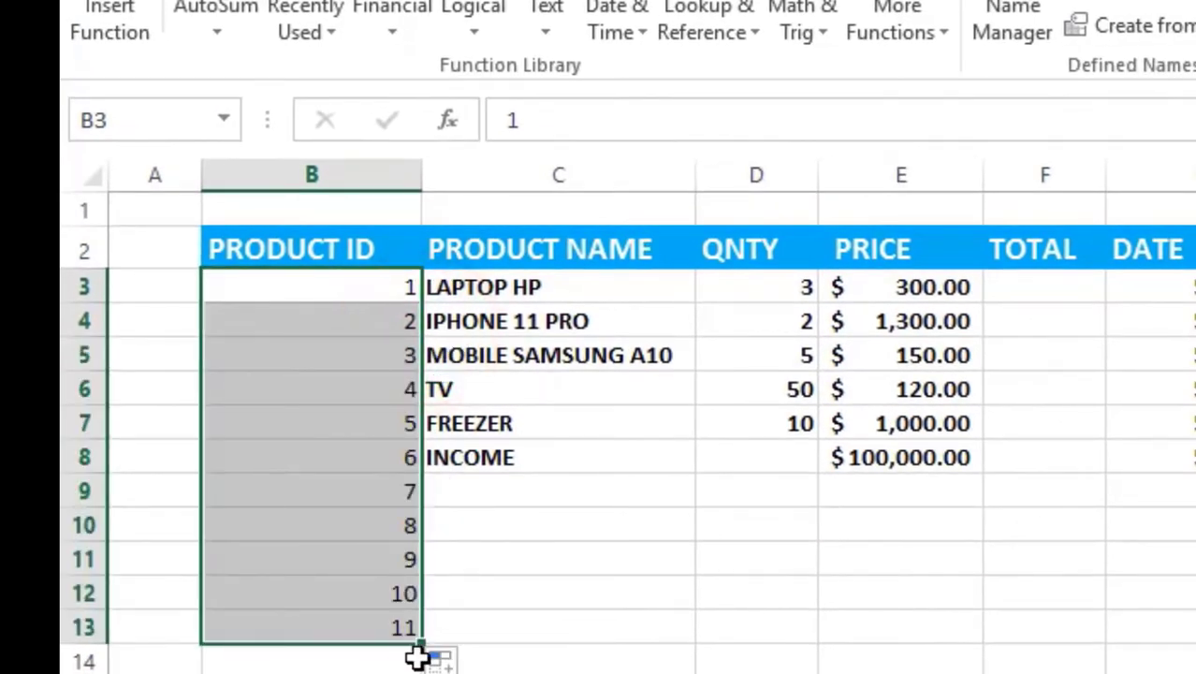
- Undo the product ID auto fill and the entry of 2 in B4
click(468, 662)
key(ctrl+z)
key(ctrl+z)
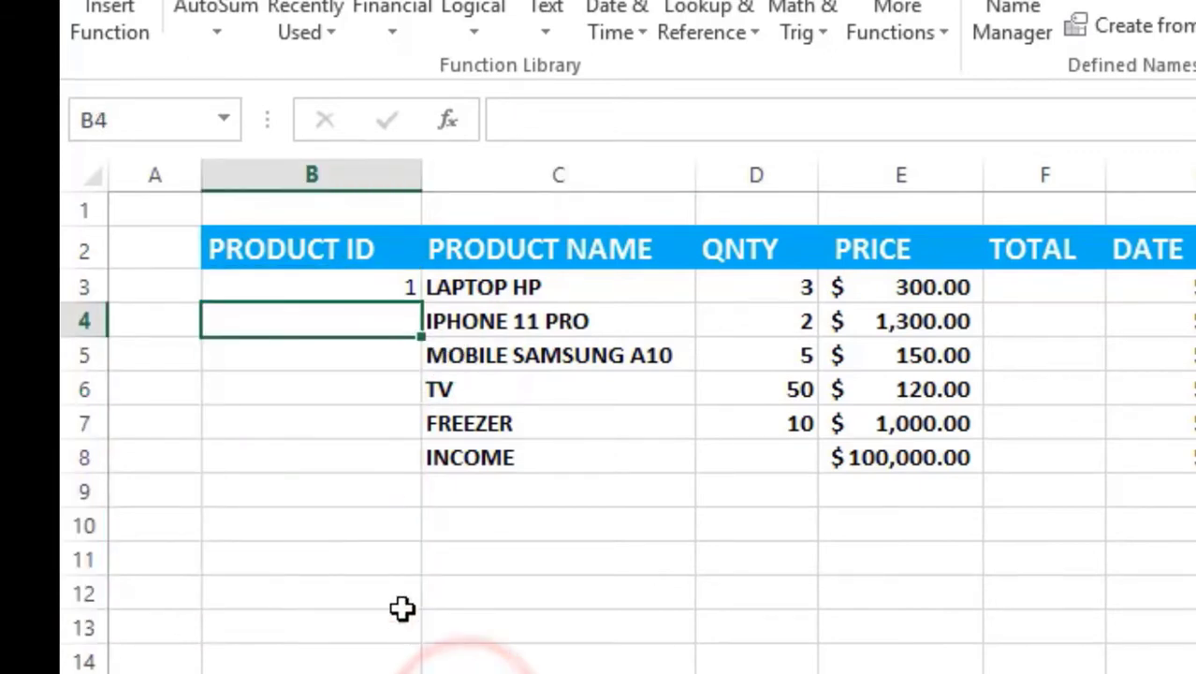
- Fill the product ID in B3 down to B8 and set the fill option to Fill Series
click(385, 286)
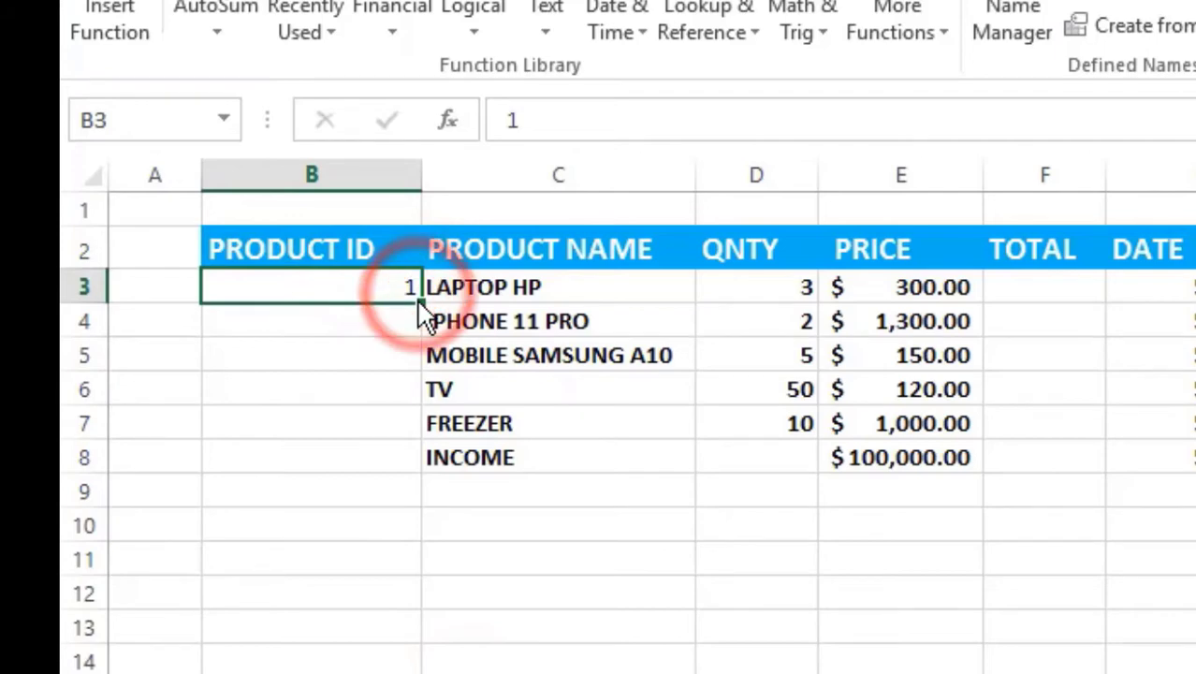
drag(419, 301, 427, 459)
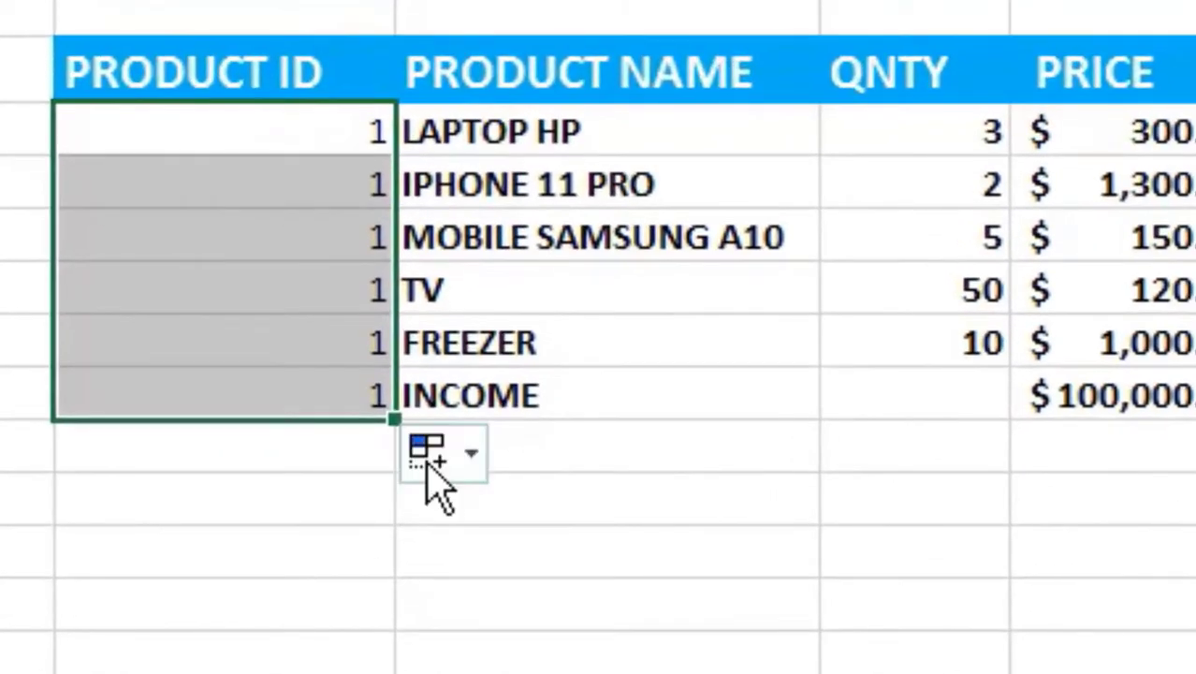
click(433, 468)
click(512, 582)
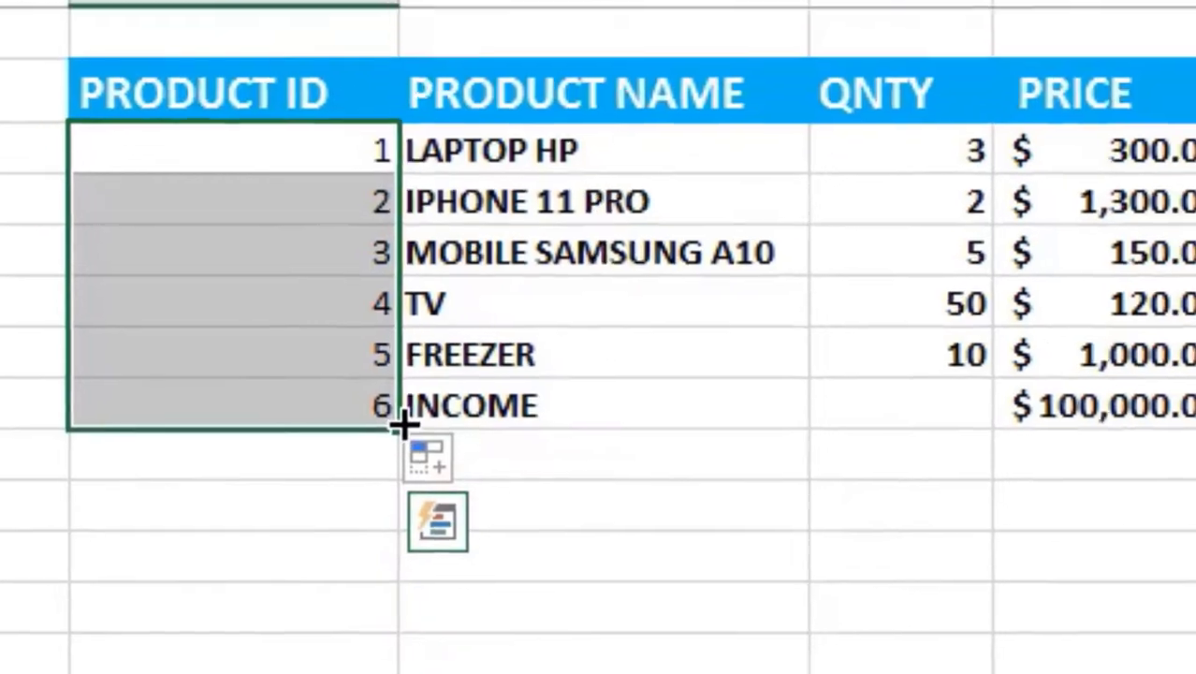
- Extend the product ID series from B8 down to B19 and further down to B371
drag(395, 419, 455, 673)
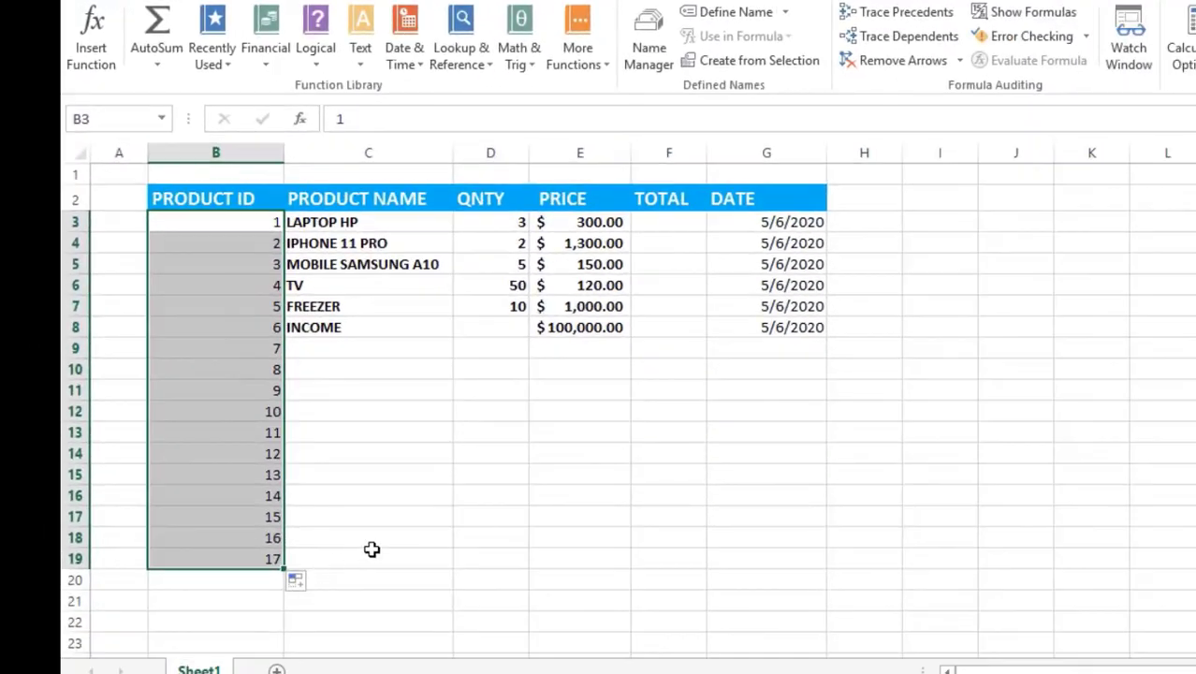
drag(280, 567, 275, 615)
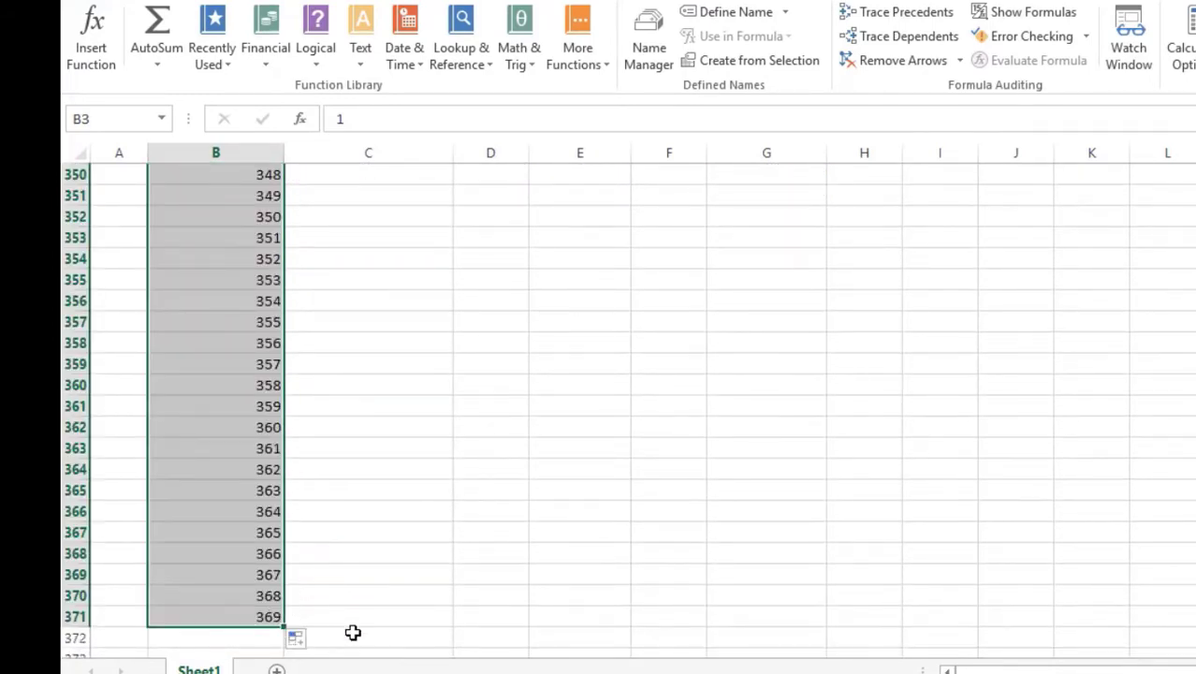
click(378, 367)
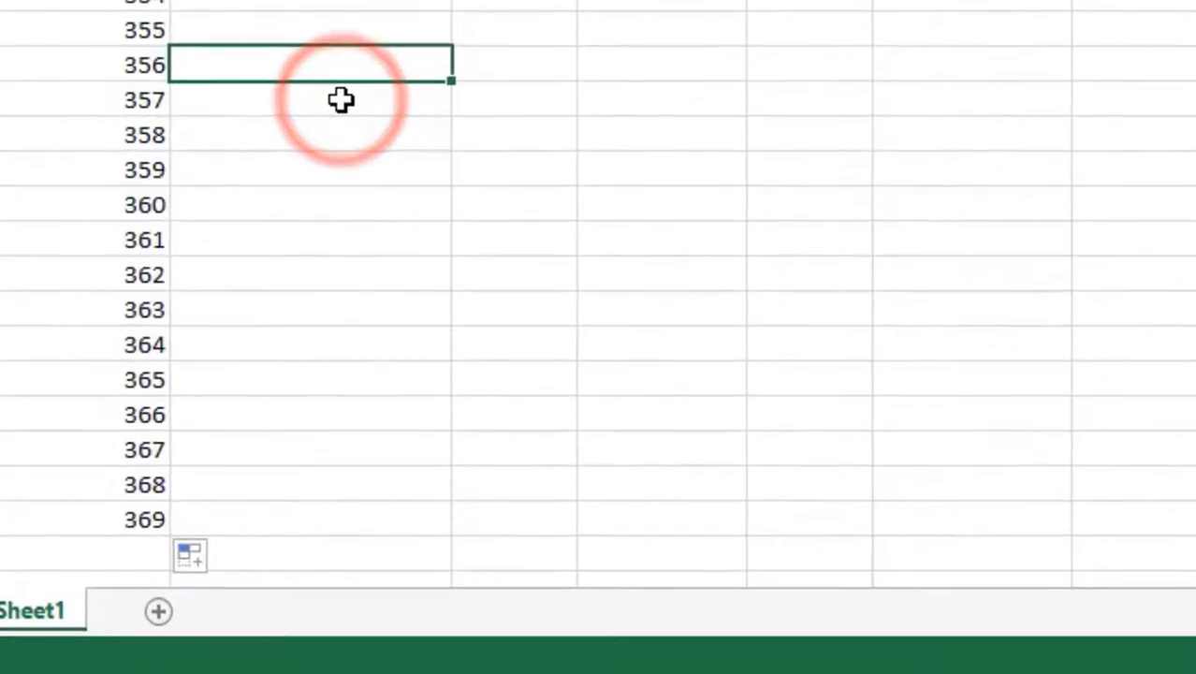
- Undo both extensions of the product ID series below B8
scroll(383, 364, up, 6)
key(ctrl+z)
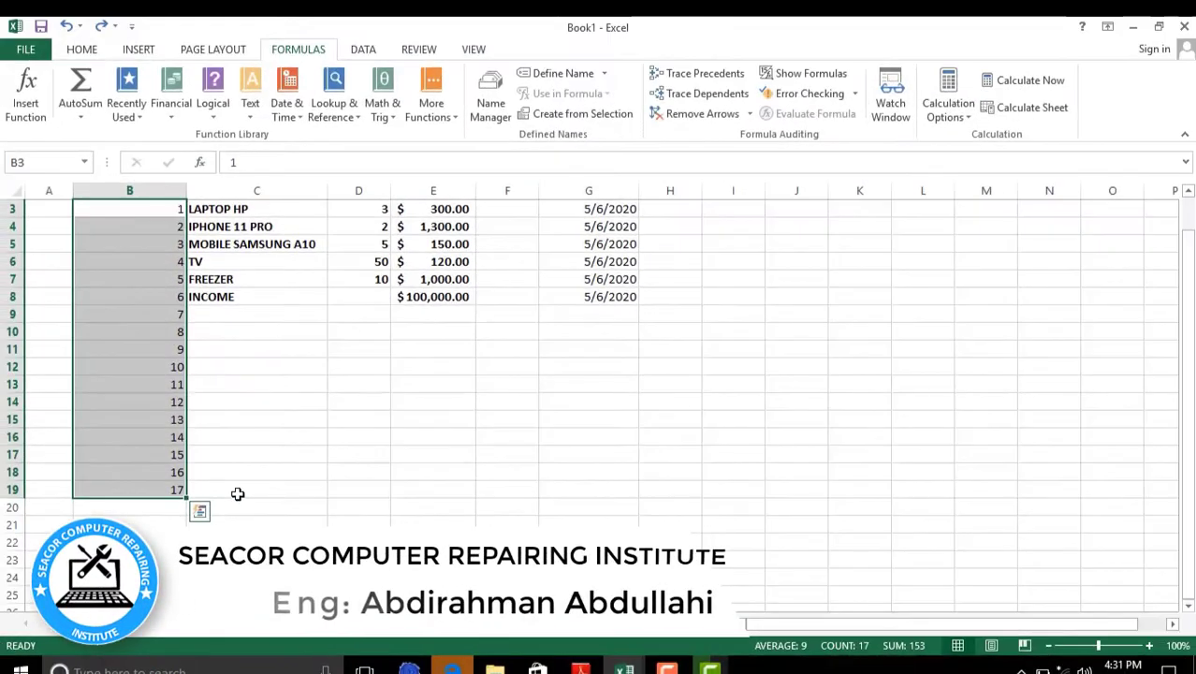
key(ctrl+z)
click(254, 365)
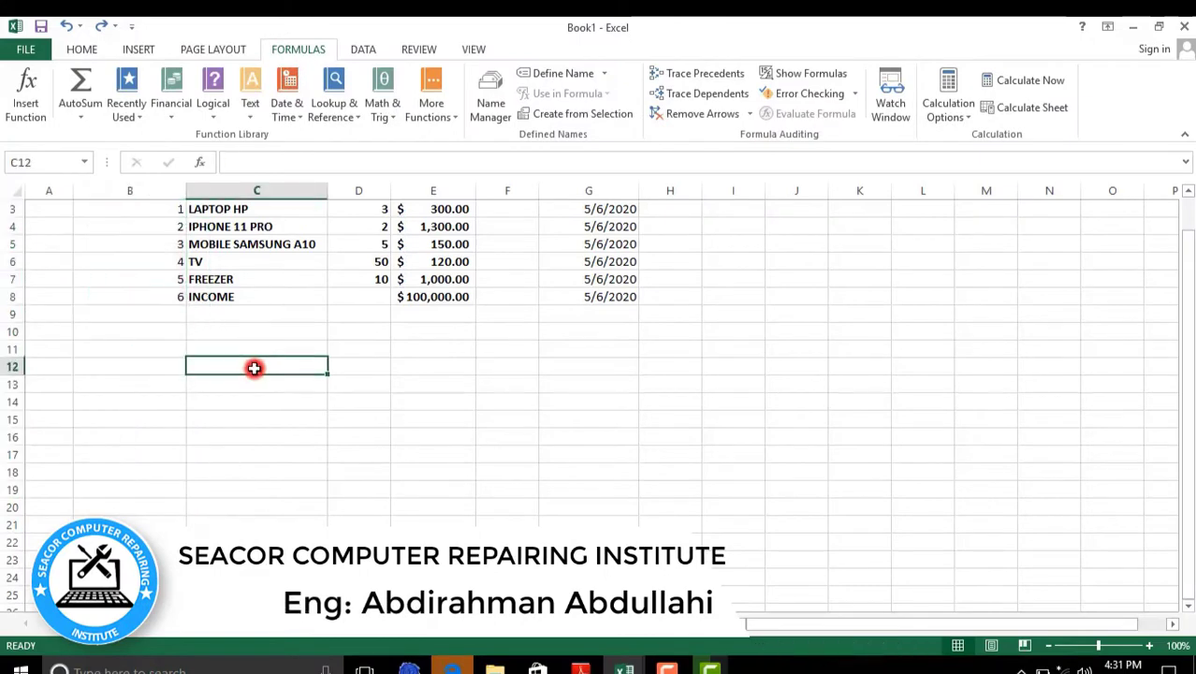
click(172, 210)
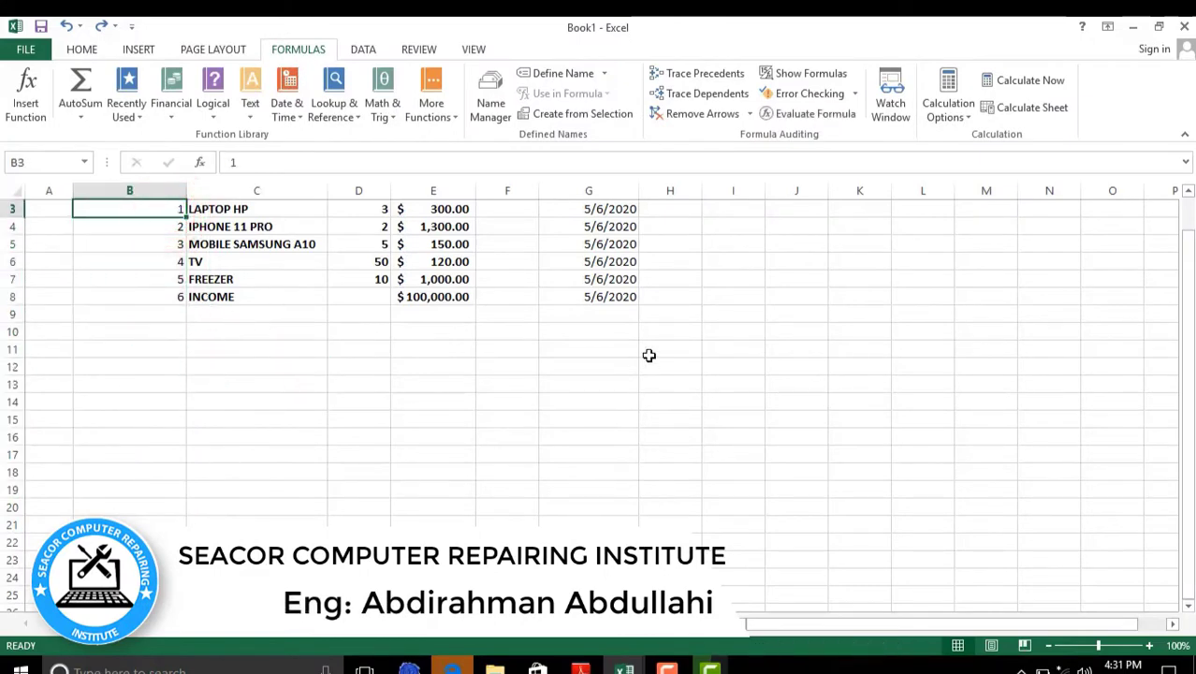
- Enter 2 in each of the empty cells I6 and I7 beside the product table
click(698, 243)
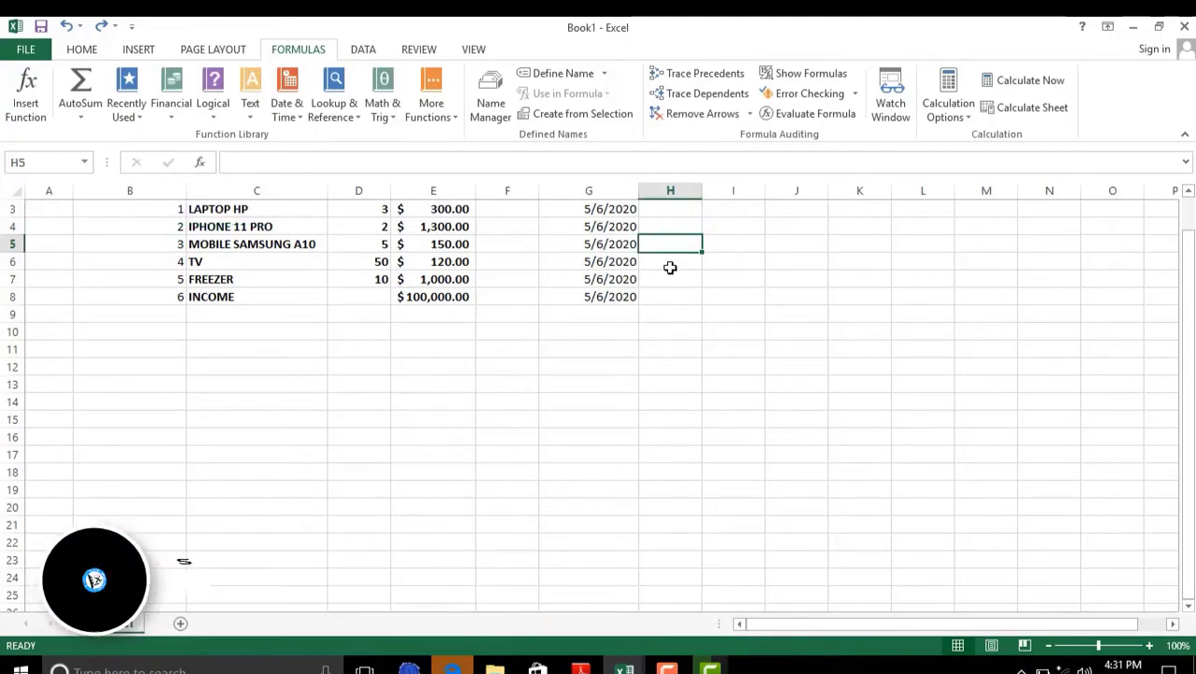
click(753, 262)
text(2)
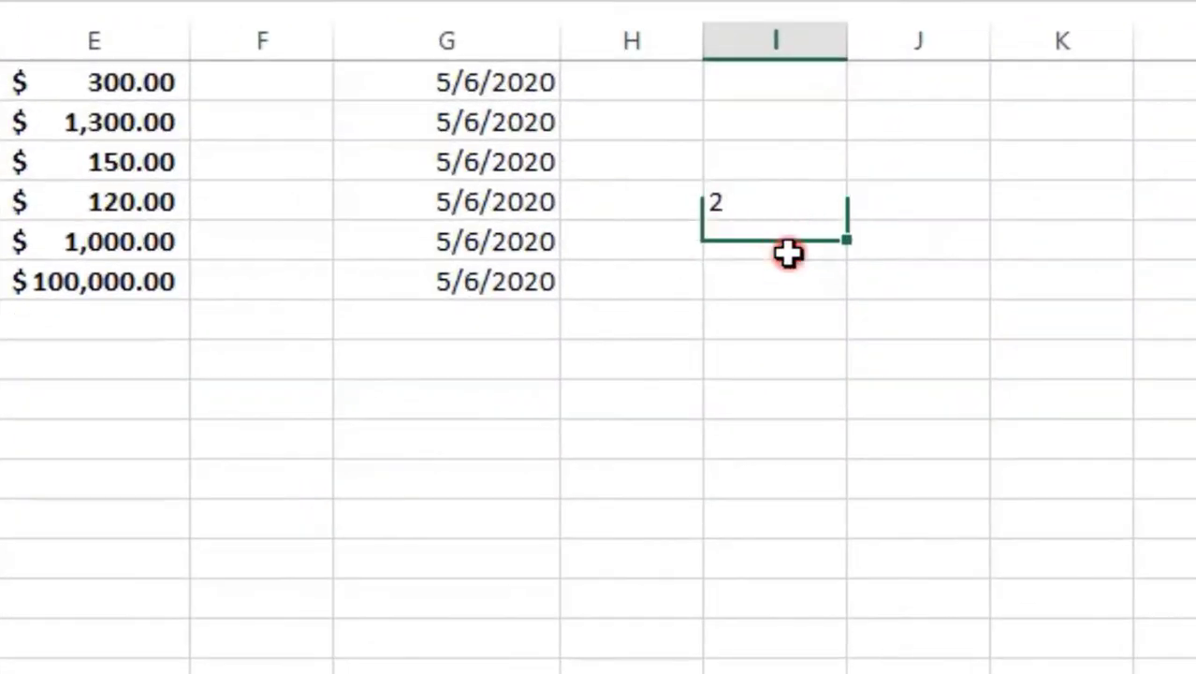
click(941, 409)
text(2)
- Fill the 2 in I6 down to I19 and change the fill option to Fill Series
click(814, 201)
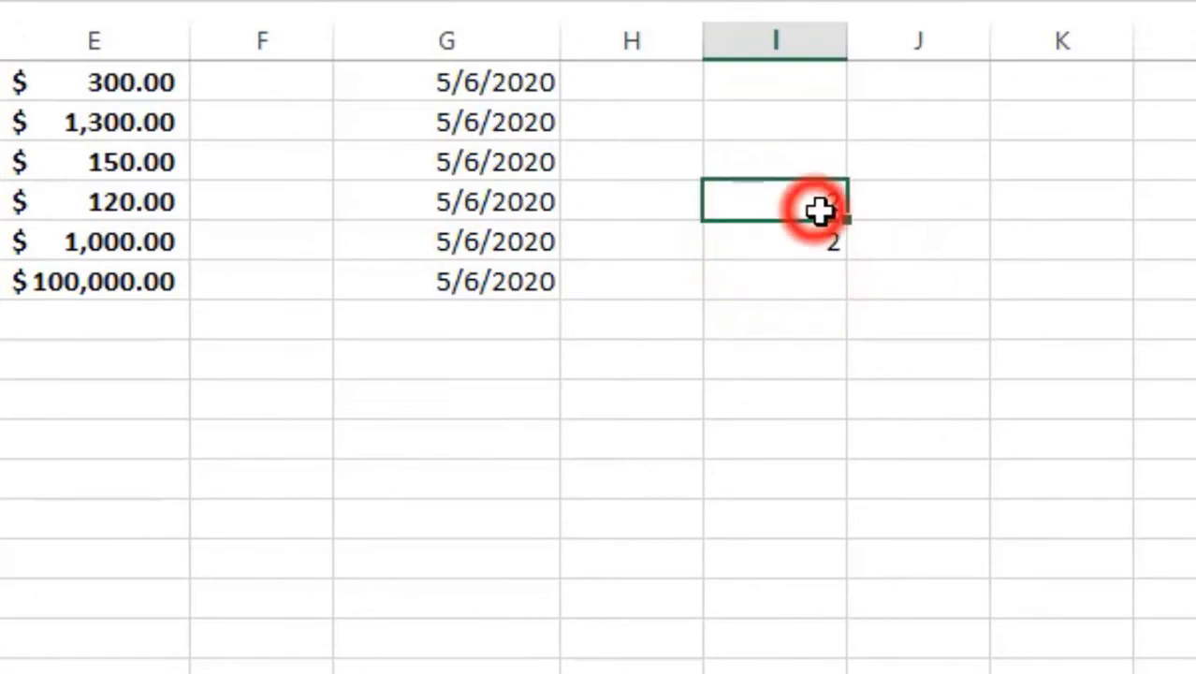
drag(846, 220, 871, 673)
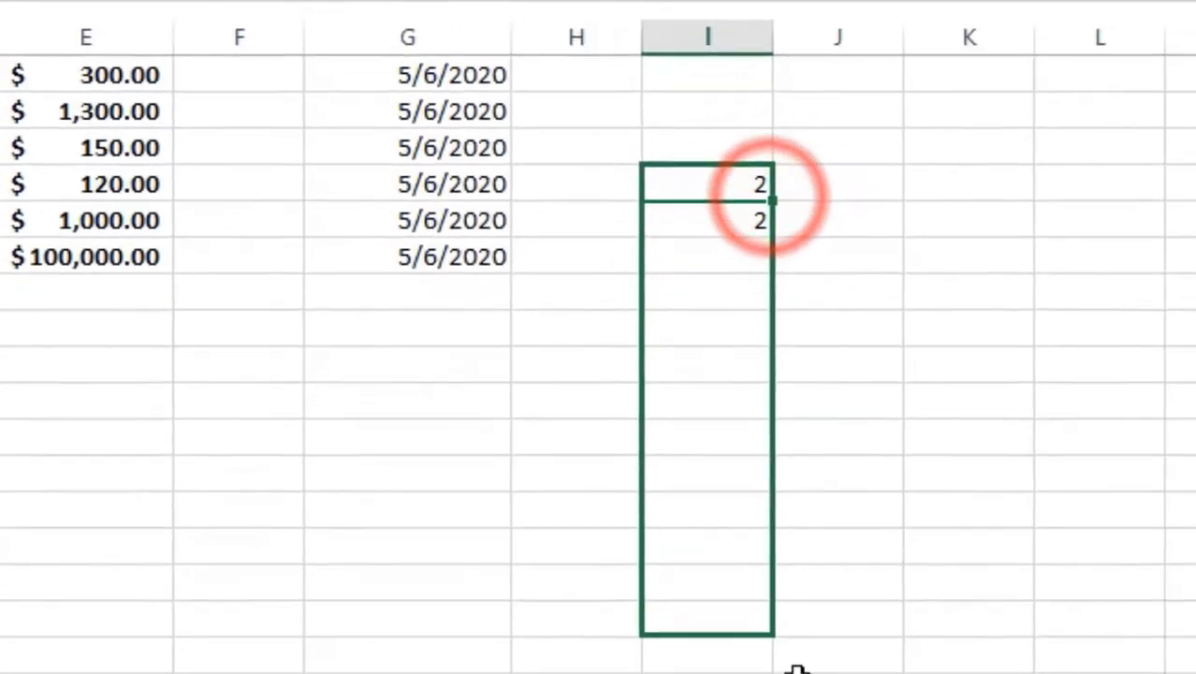
drag(795, 669, 800, 673)
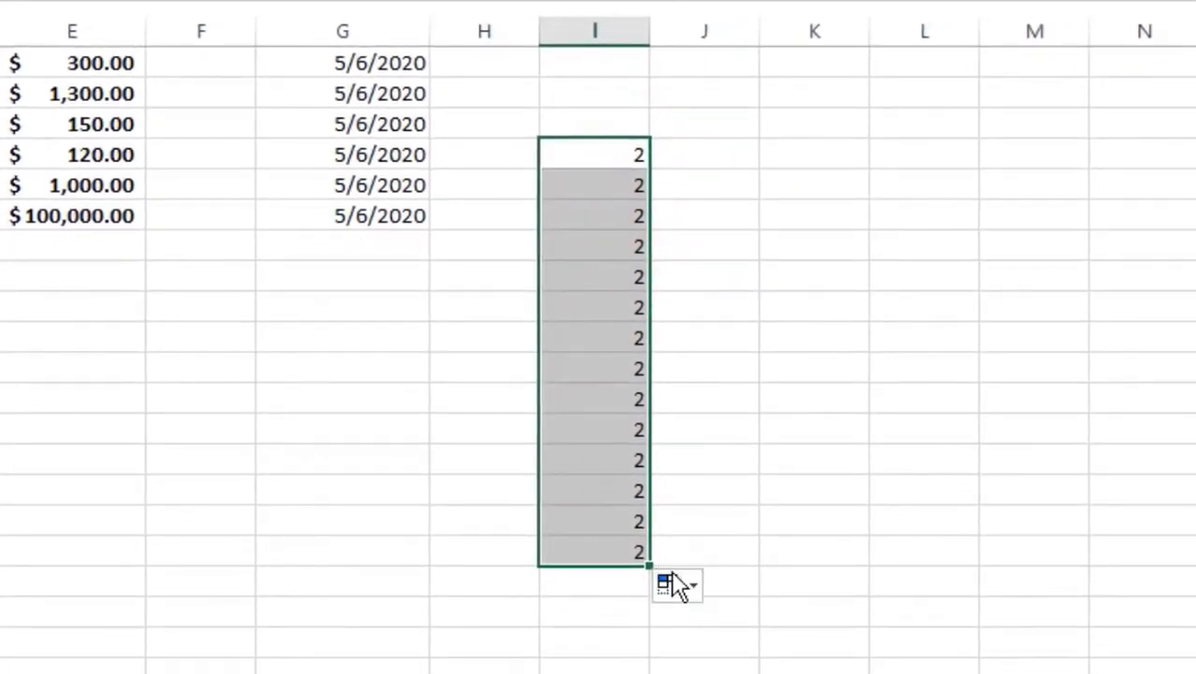
click(680, 582)
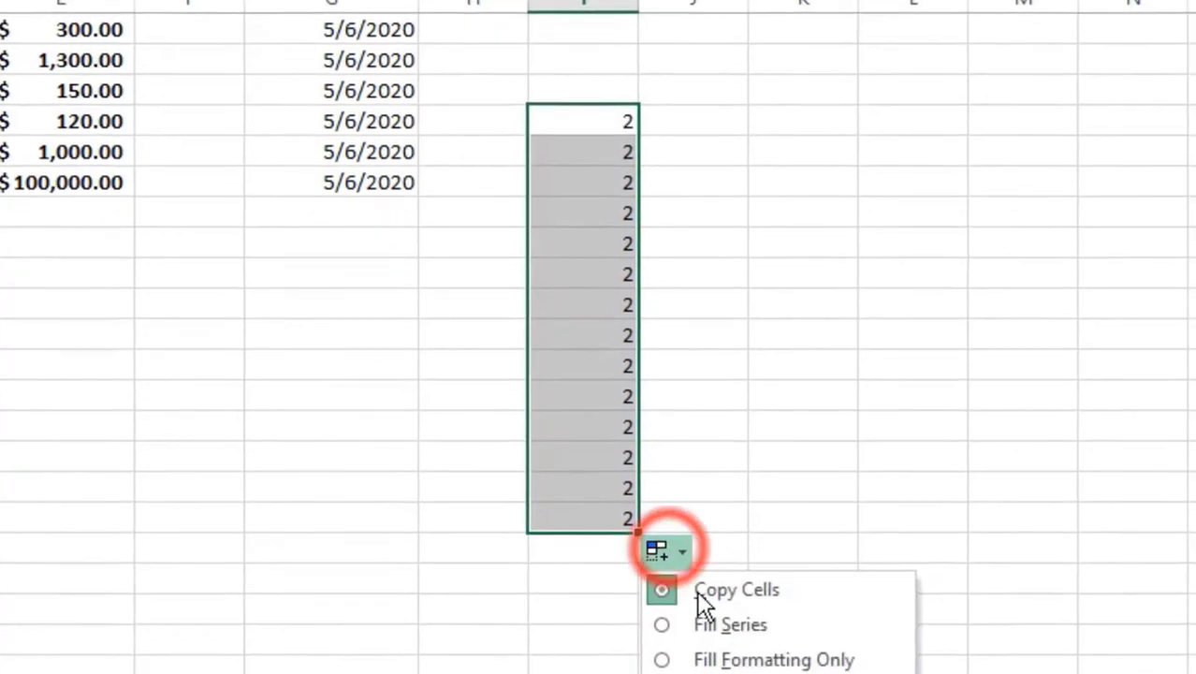
click(689, 550)
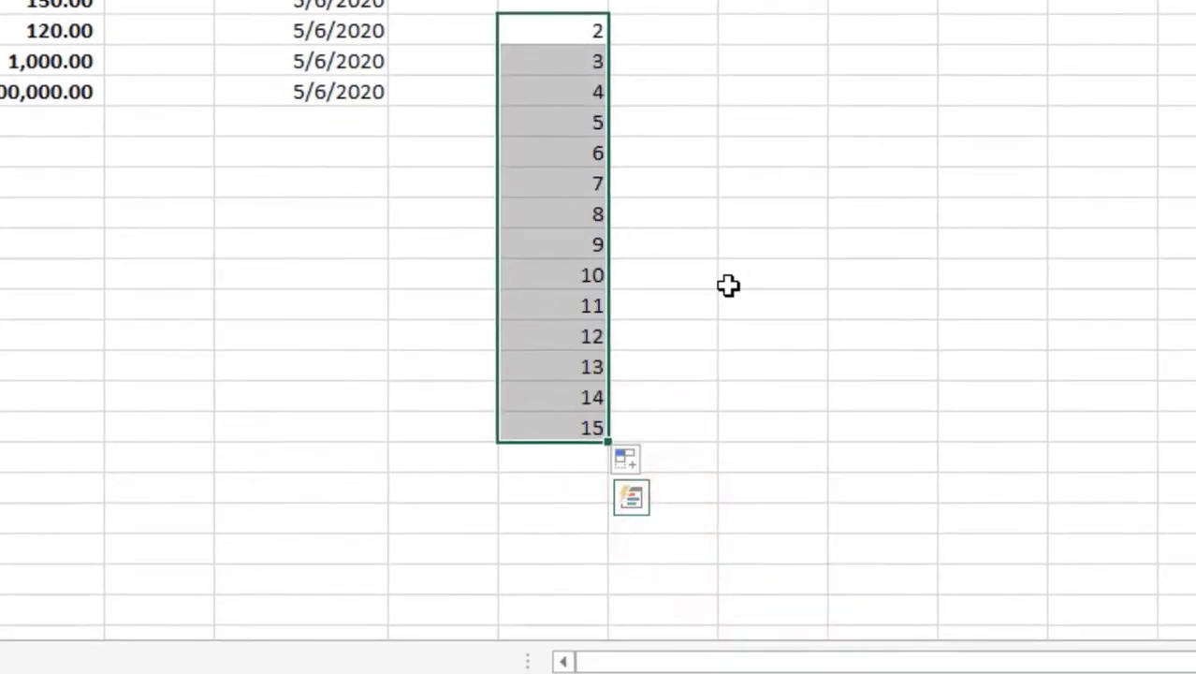
- Undo the fill in column I and clear the practice values from I6:I7
key(ctrl+z)
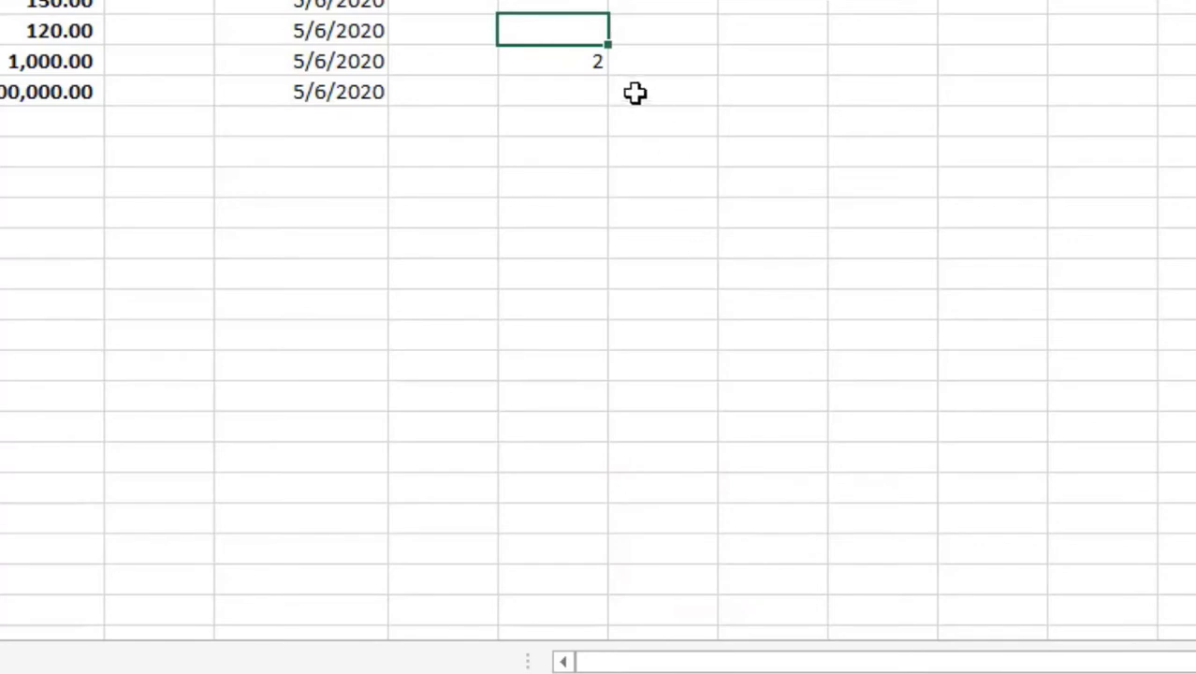
drag(614, 88, 588, 11)
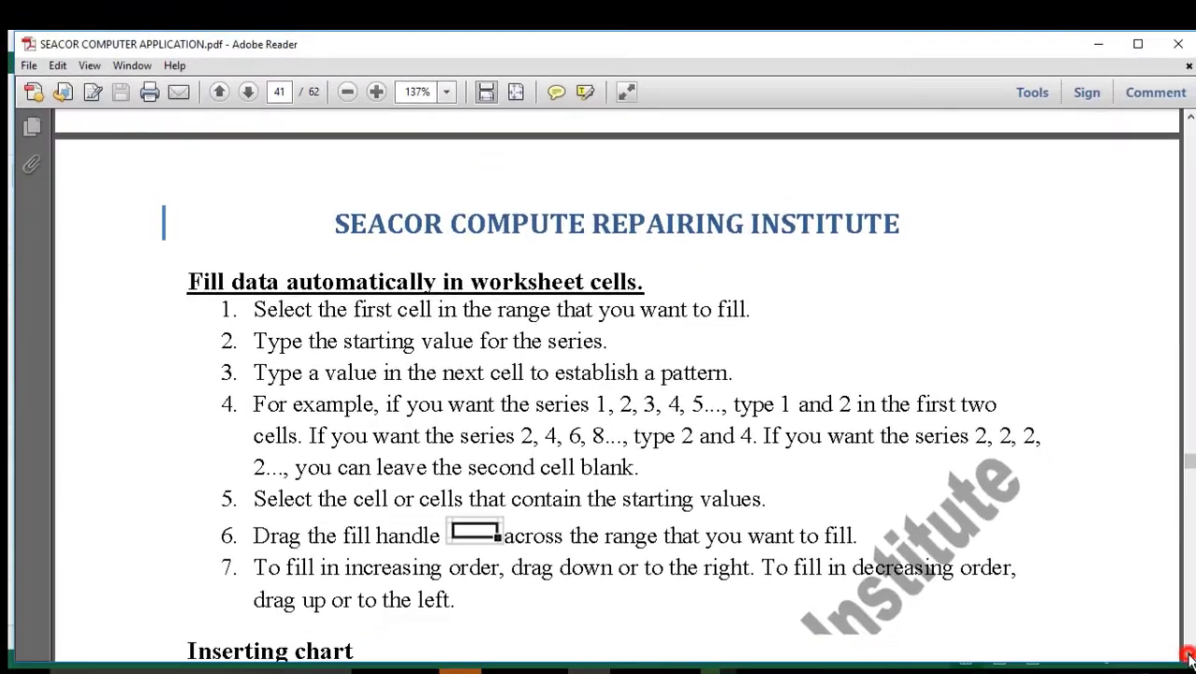
- Read the Inserting chart section on page 41 of SEACOR COMPUTER APPLICATION.pdf, and switch back to the Book1 workbook in Excel
click(1189, 655)
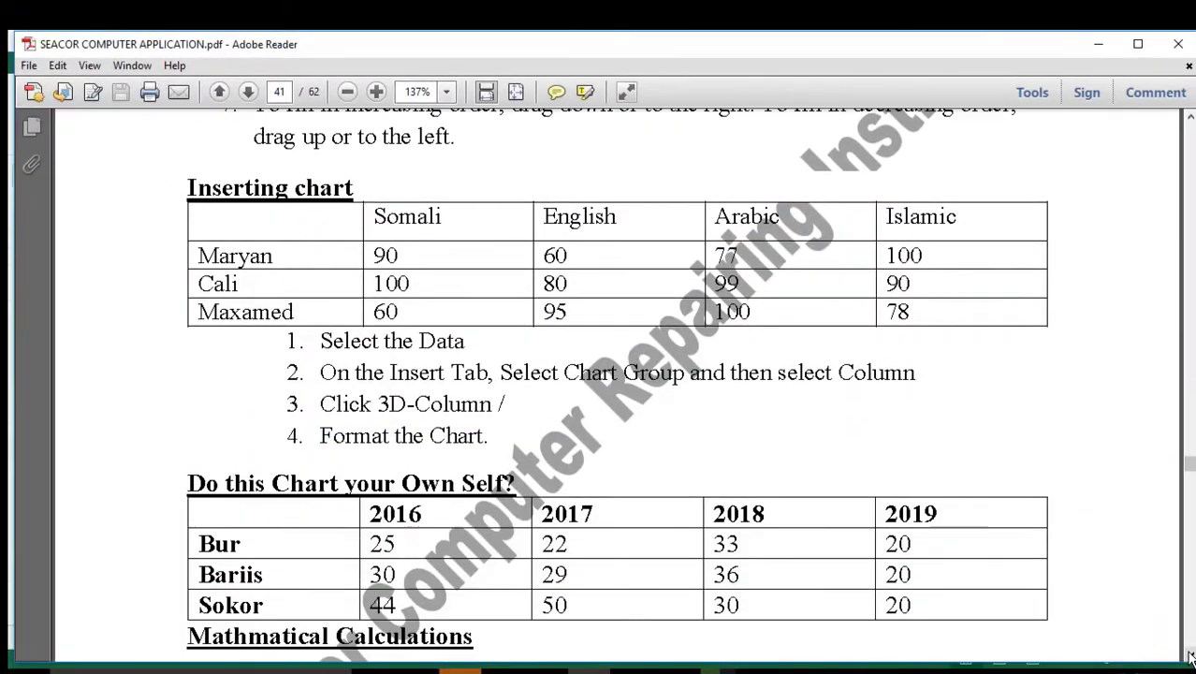
click(1189, 655)
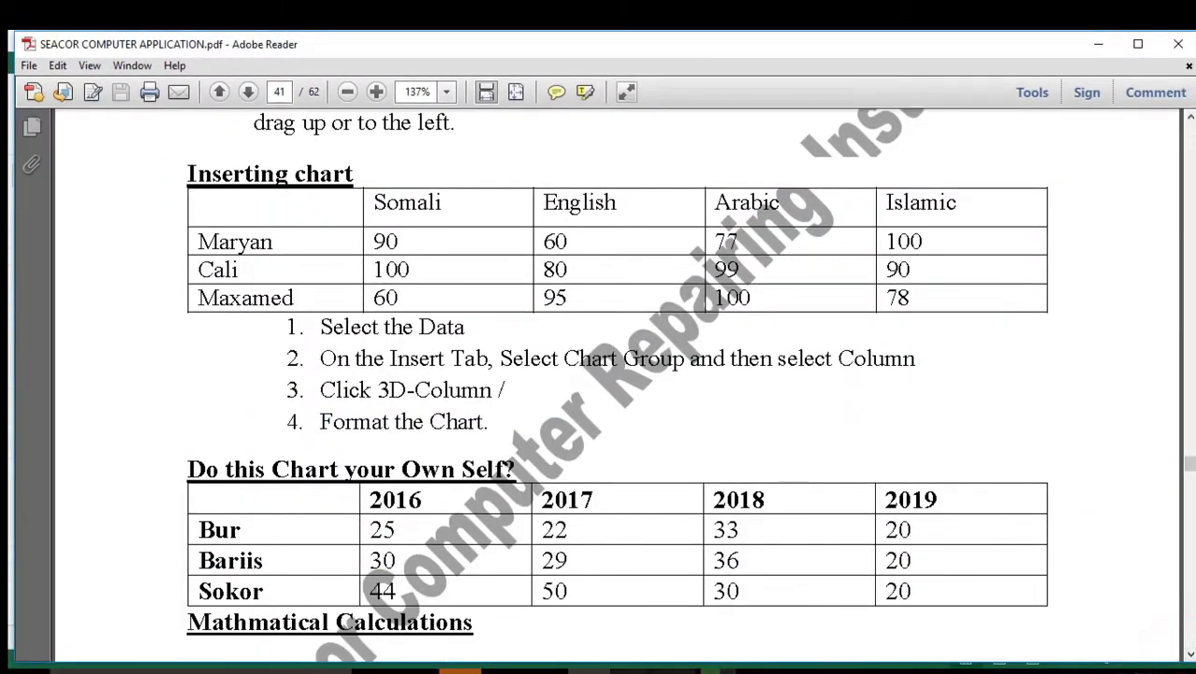
mouse_move(636, 668)
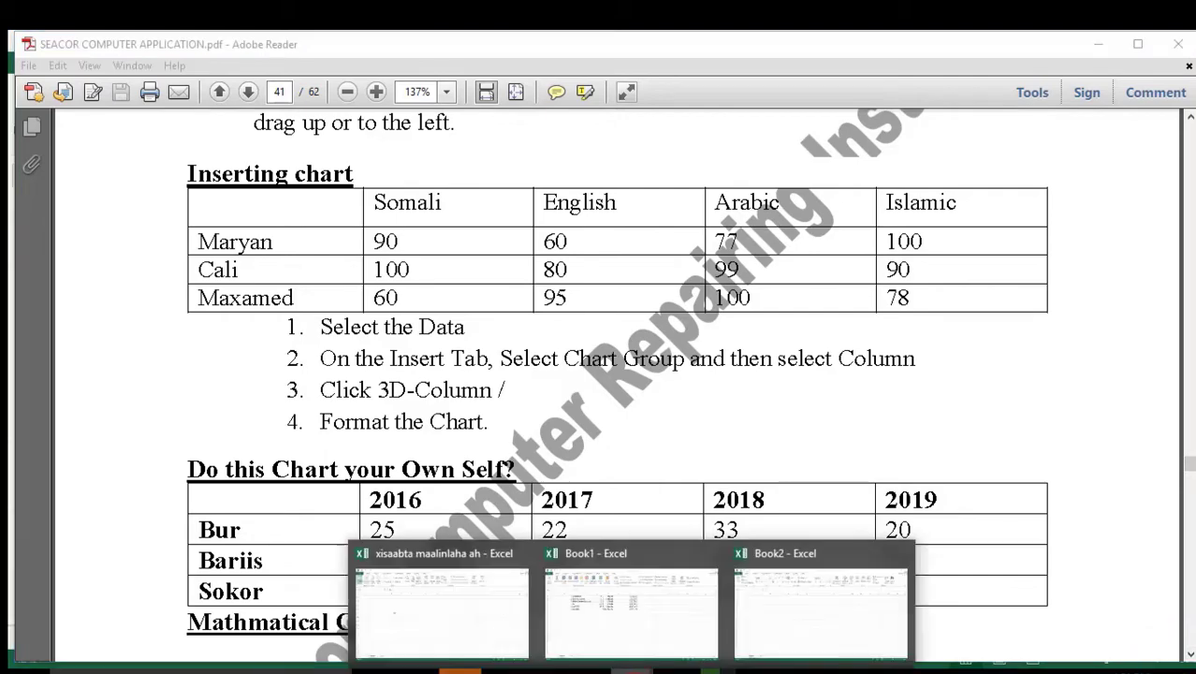
click(672, 597)
- Enter 10 in K11, fill it down to K24, and set the fill option to Fill Series
click(595, 414)
click(872, 354)
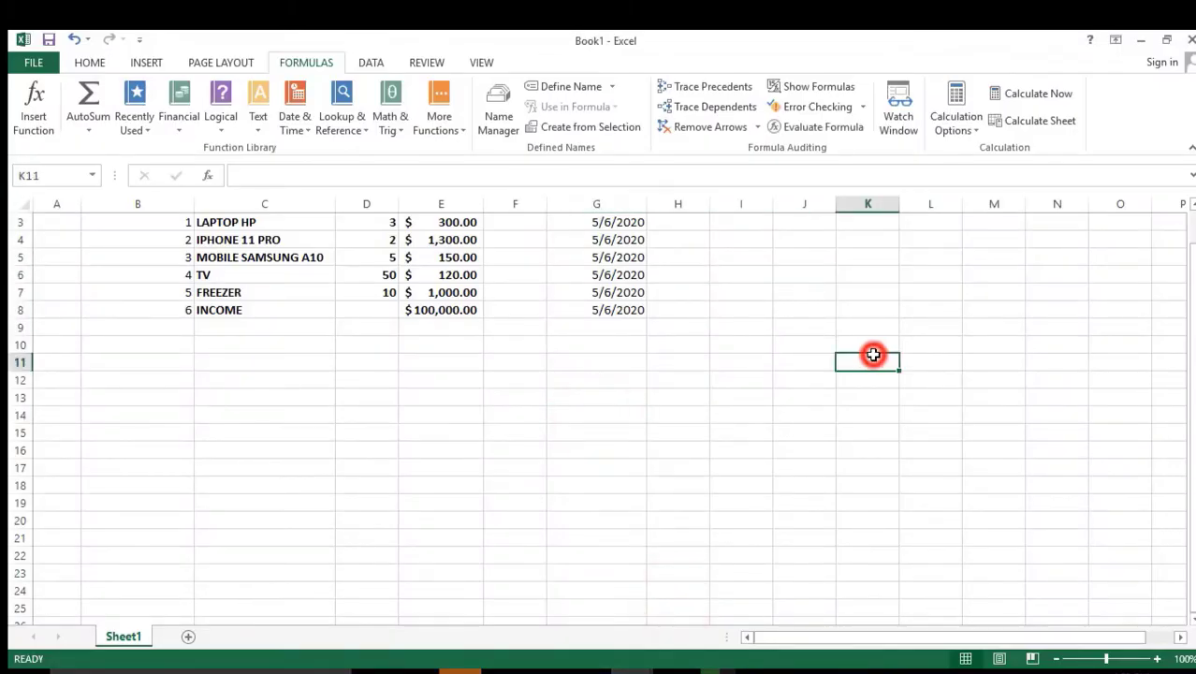
text(10)
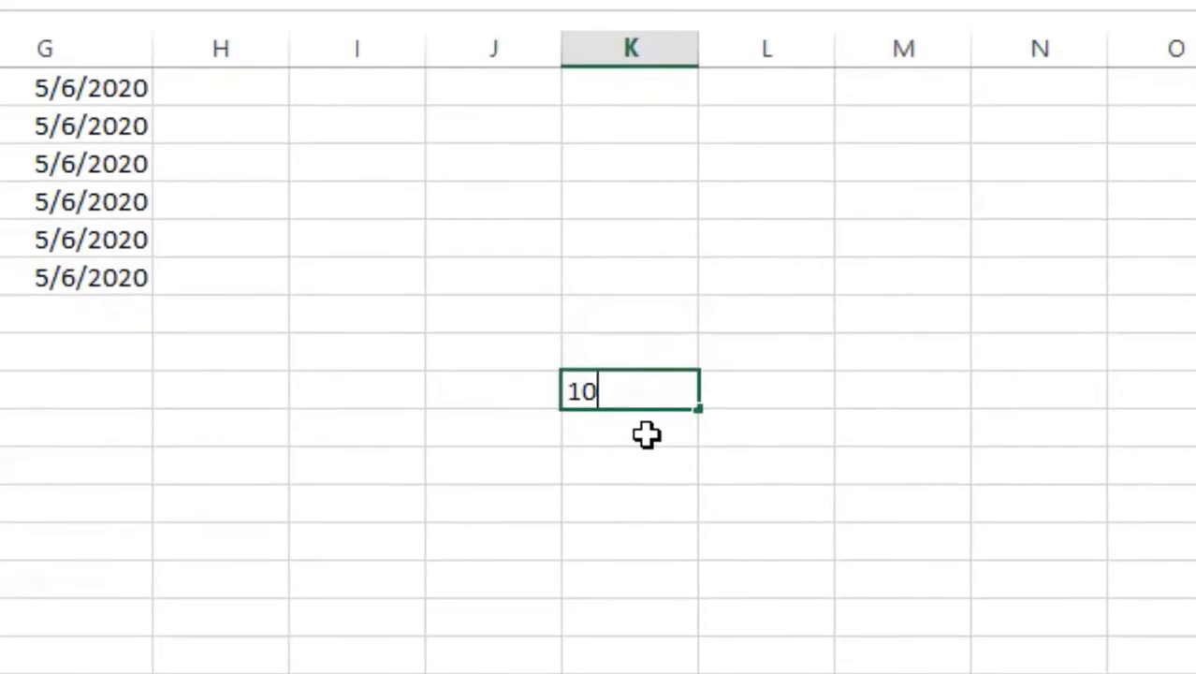
drag(699, 409, 725, 673)
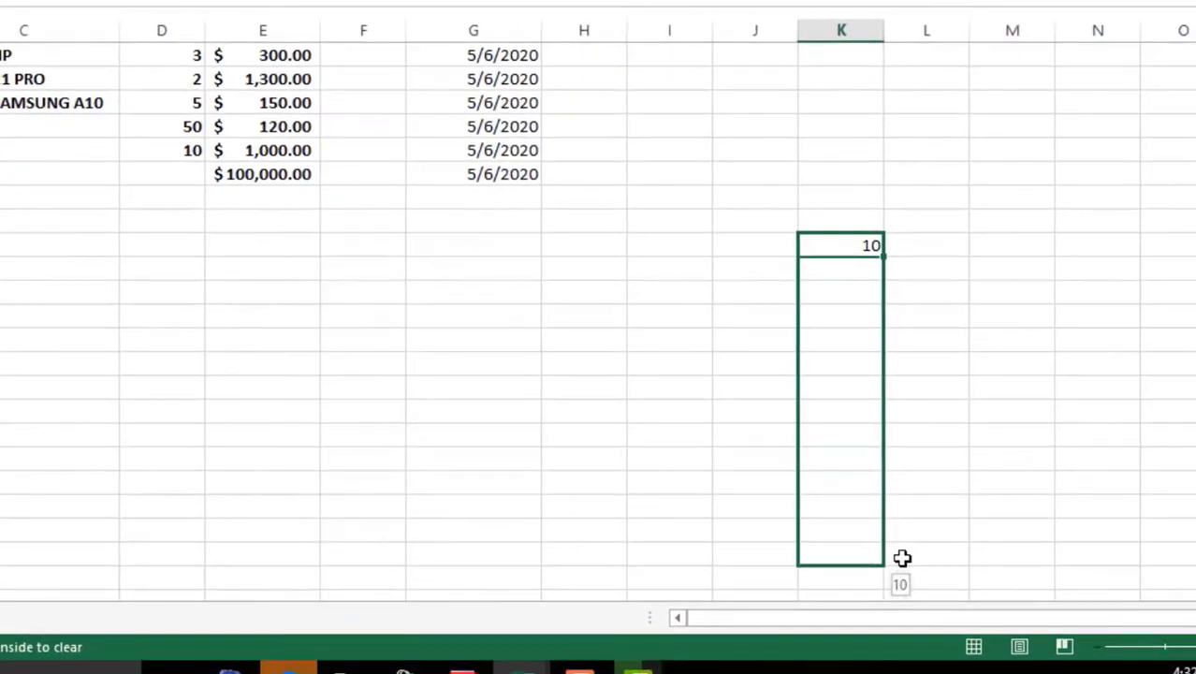
drag(902, 558, 898, 563)
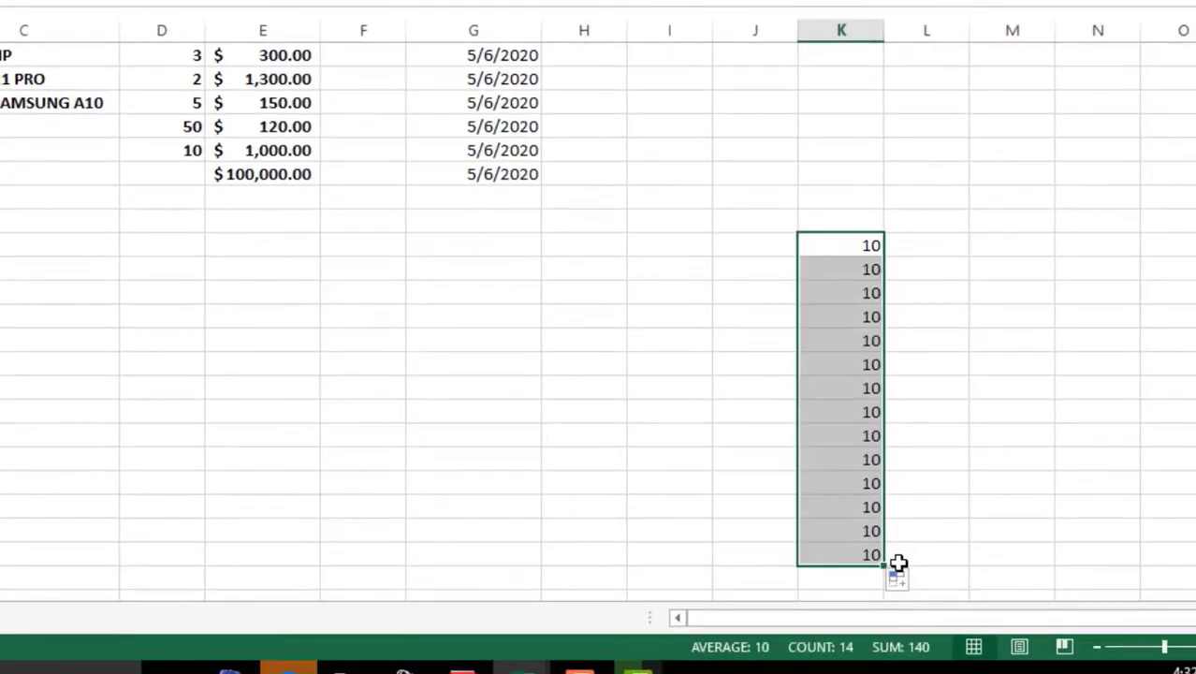
click(898, 581)
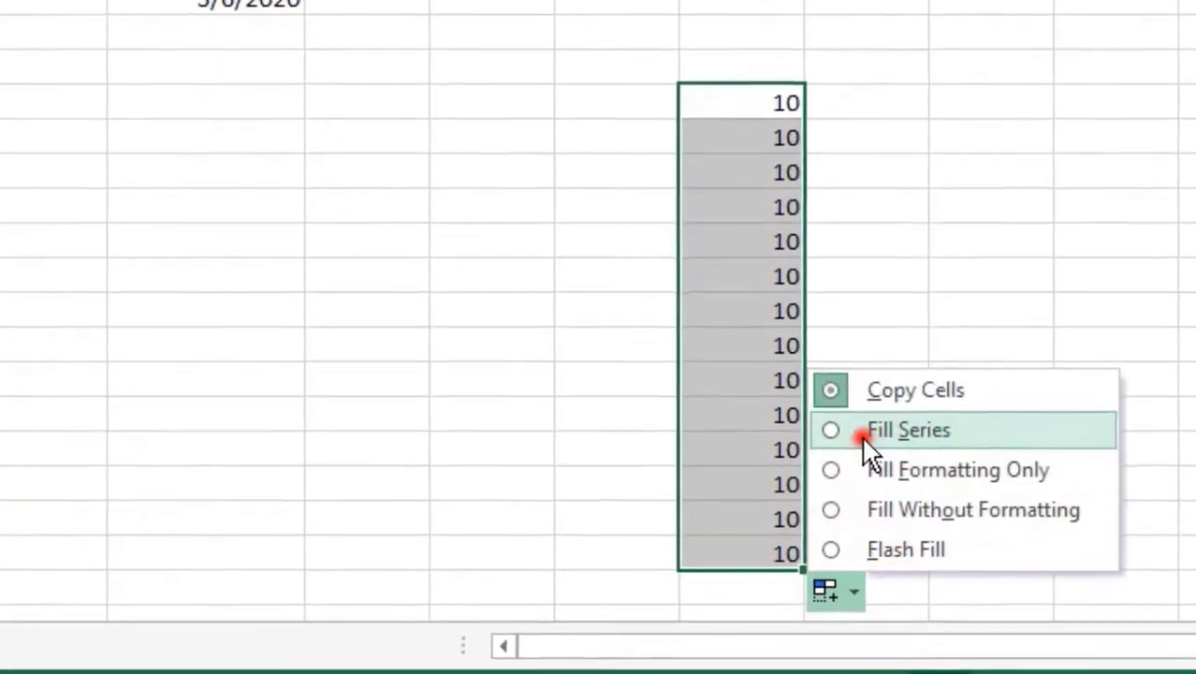
click(907, 468)
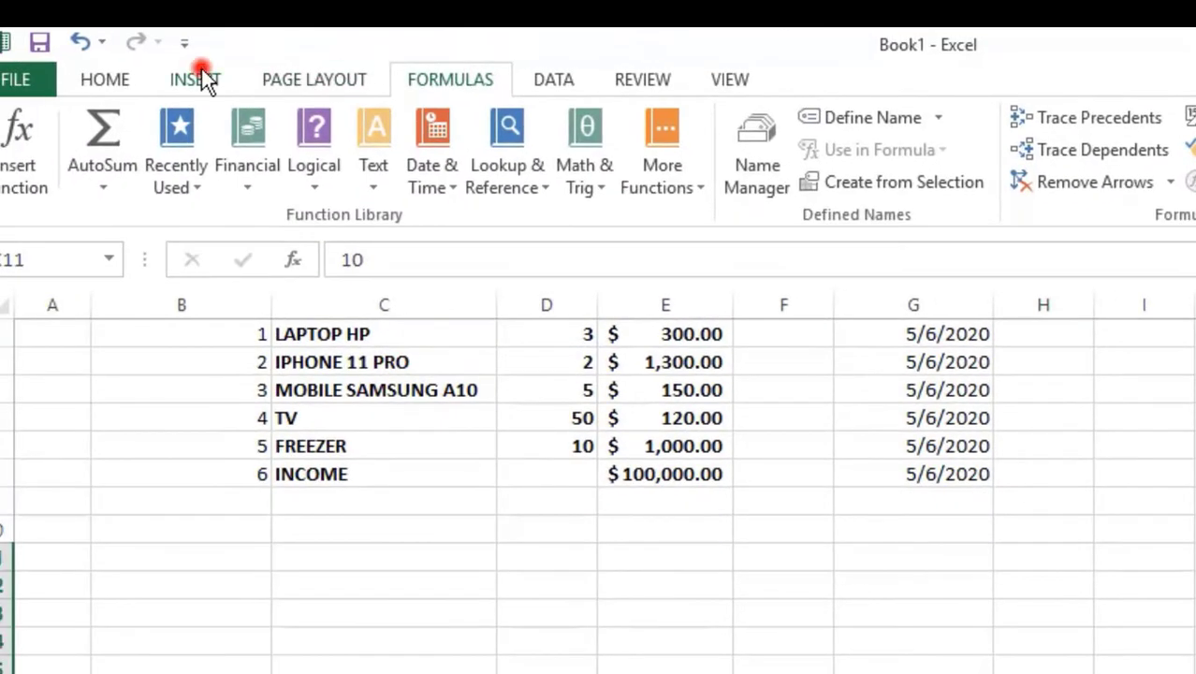
- Insert a 2-D Stacked Column chart based on the number series in K11:K24
click(201, 71)
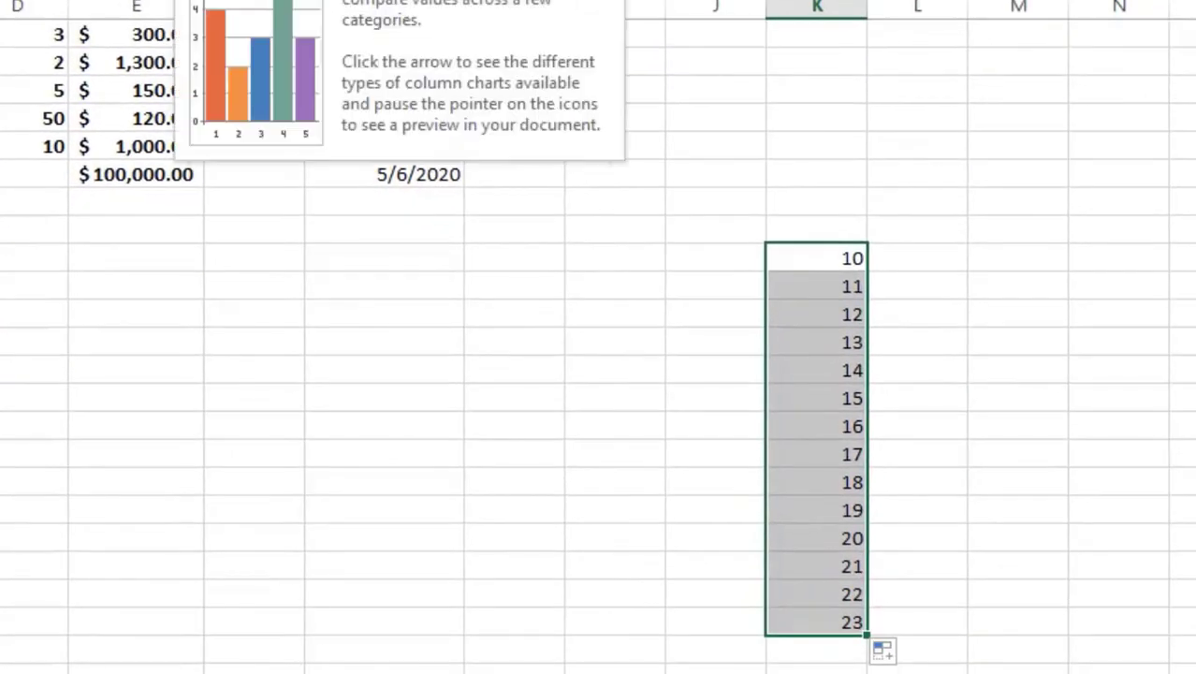
click(356, 82)
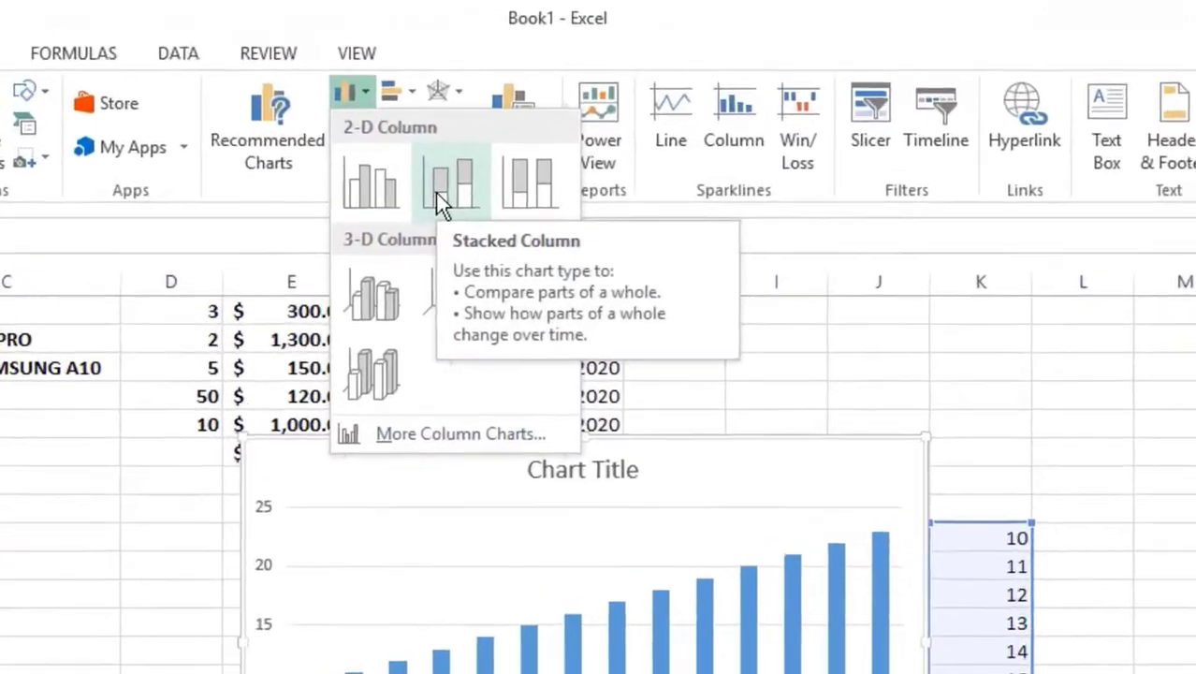
click(443, 203)
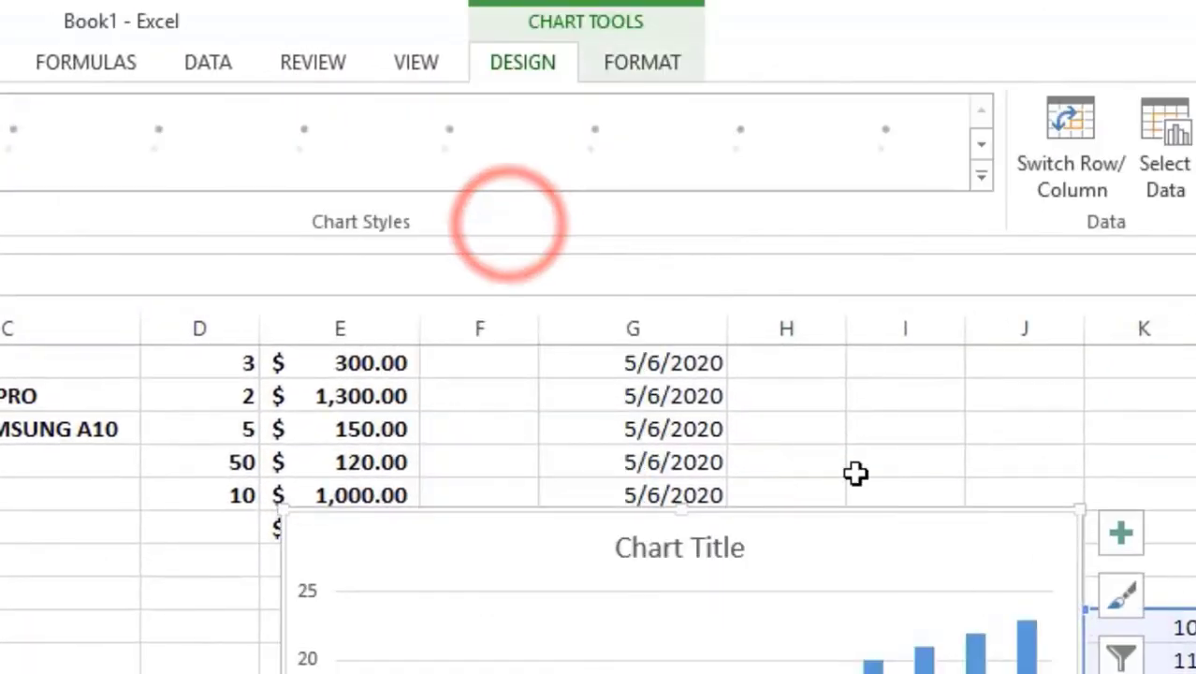
- Undo the insertion of the 2-D Stacked Column chart
click(1132, 622)
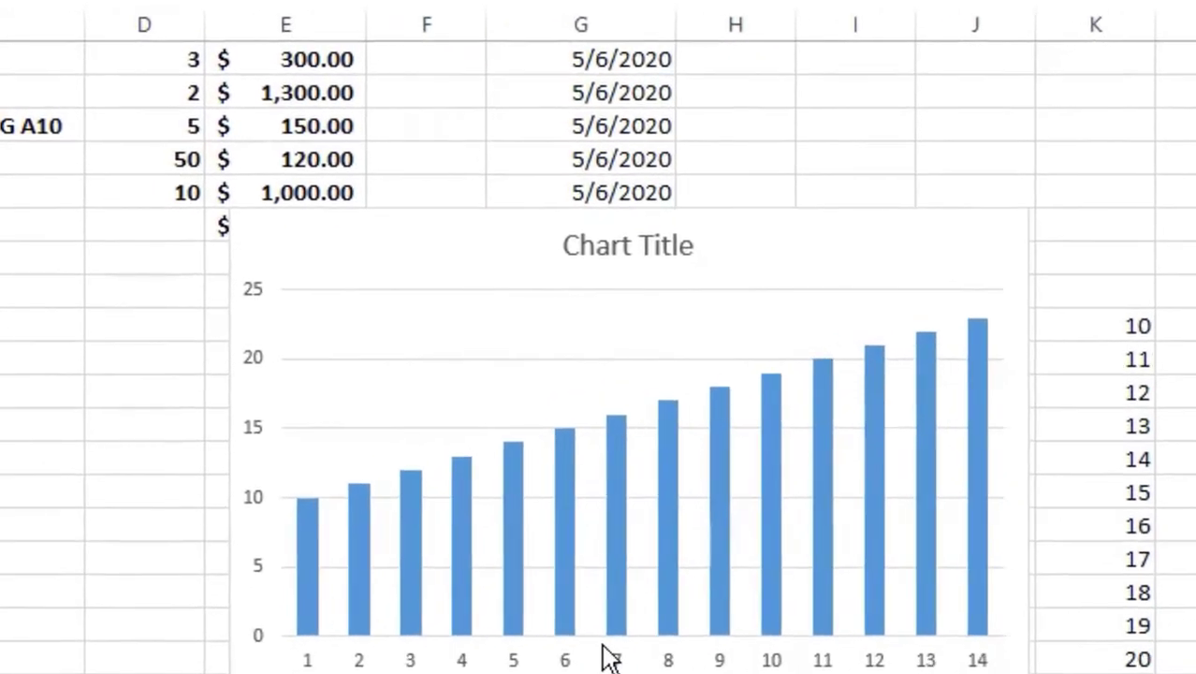
key(ctrl+z)
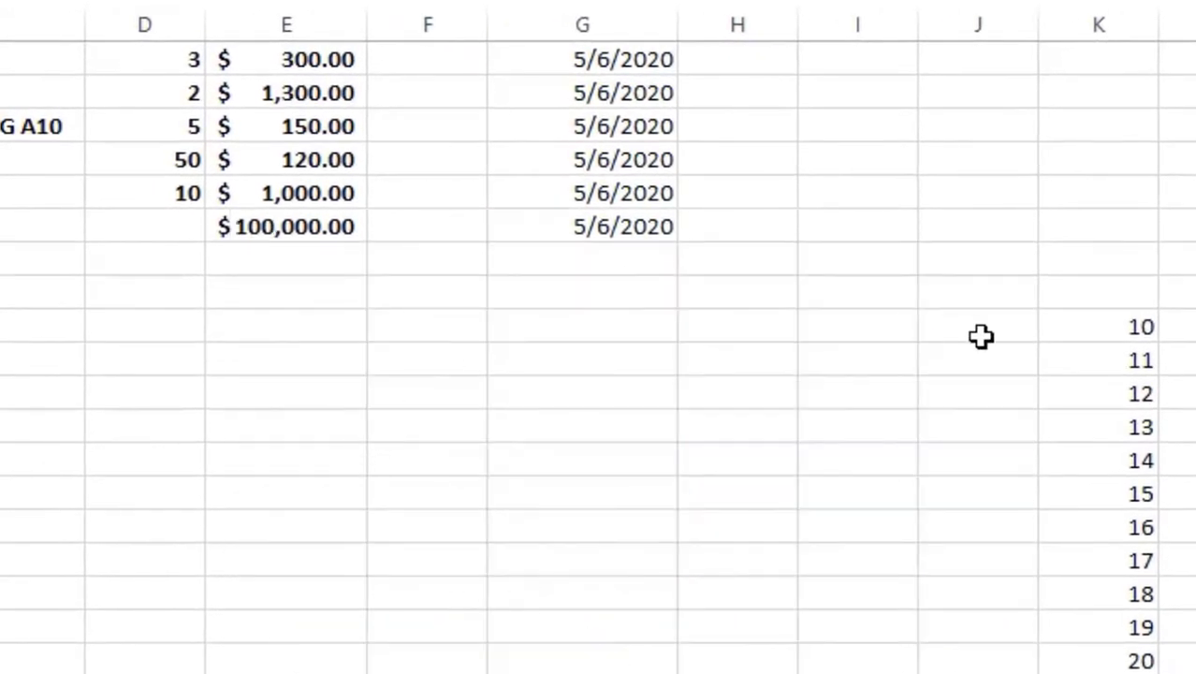
- Insert a combo chart with clustered columns and a line based on K11:L24, and delete that chart
drag(1104, 318, 1169, 673)
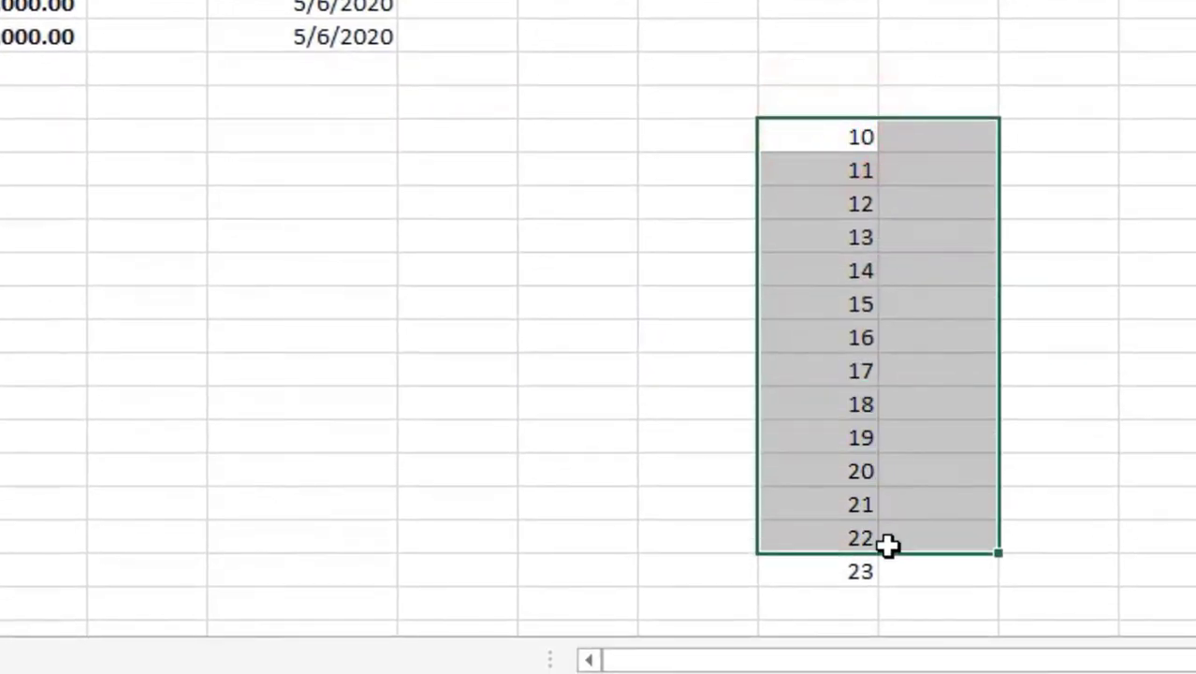
drag(888, 550, 891, 570)
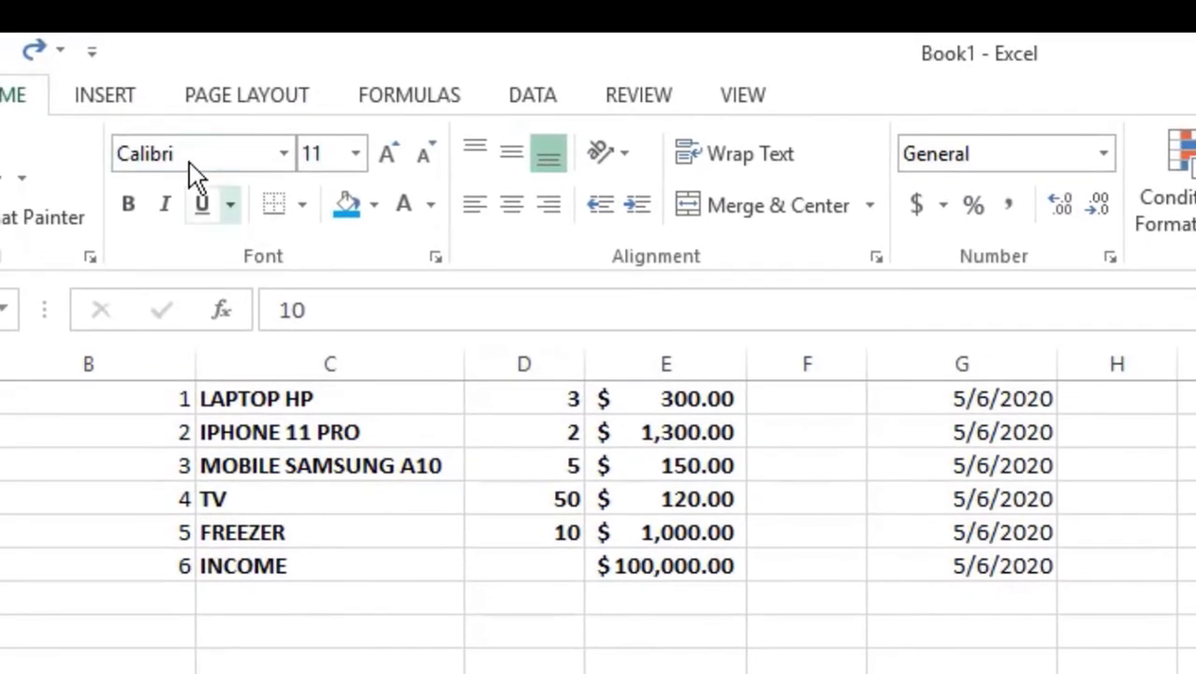
click(98, 94)
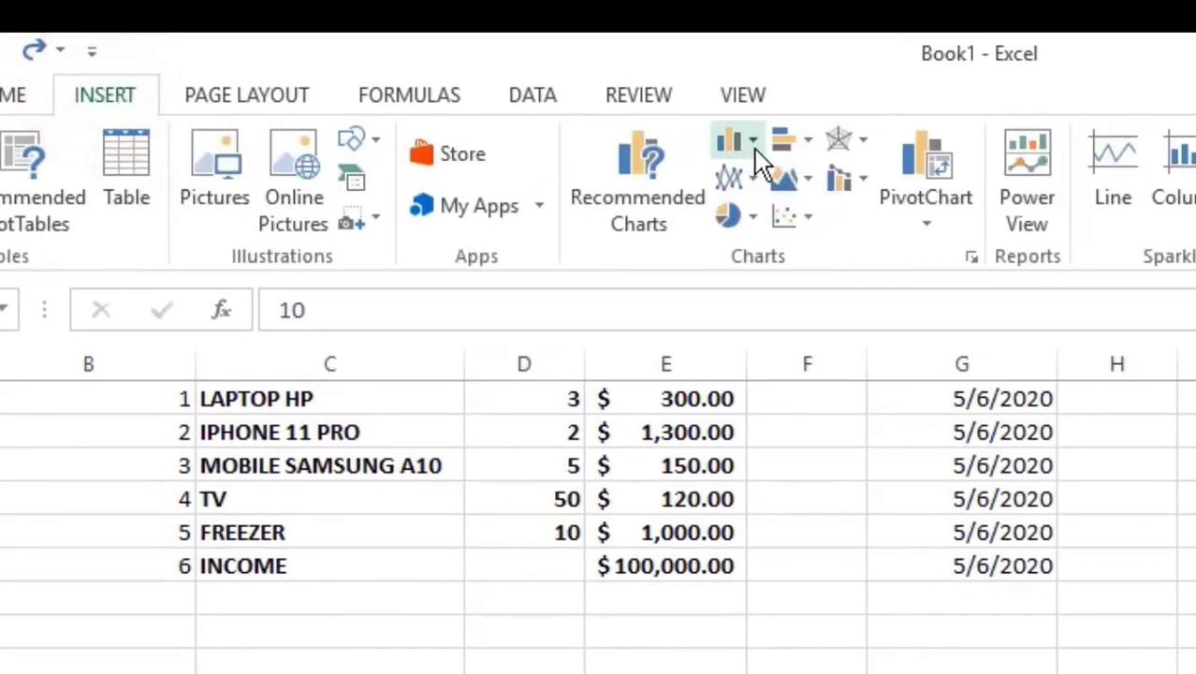
click(844, 179)
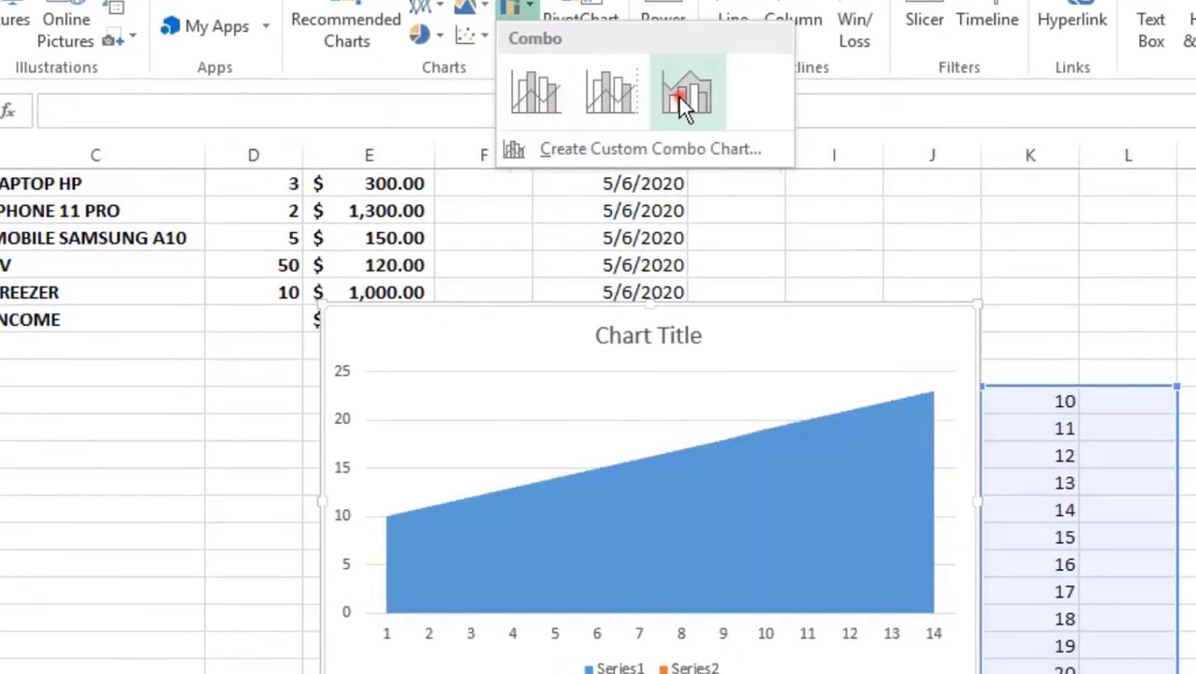
click(851, 225)
click(530, 101)
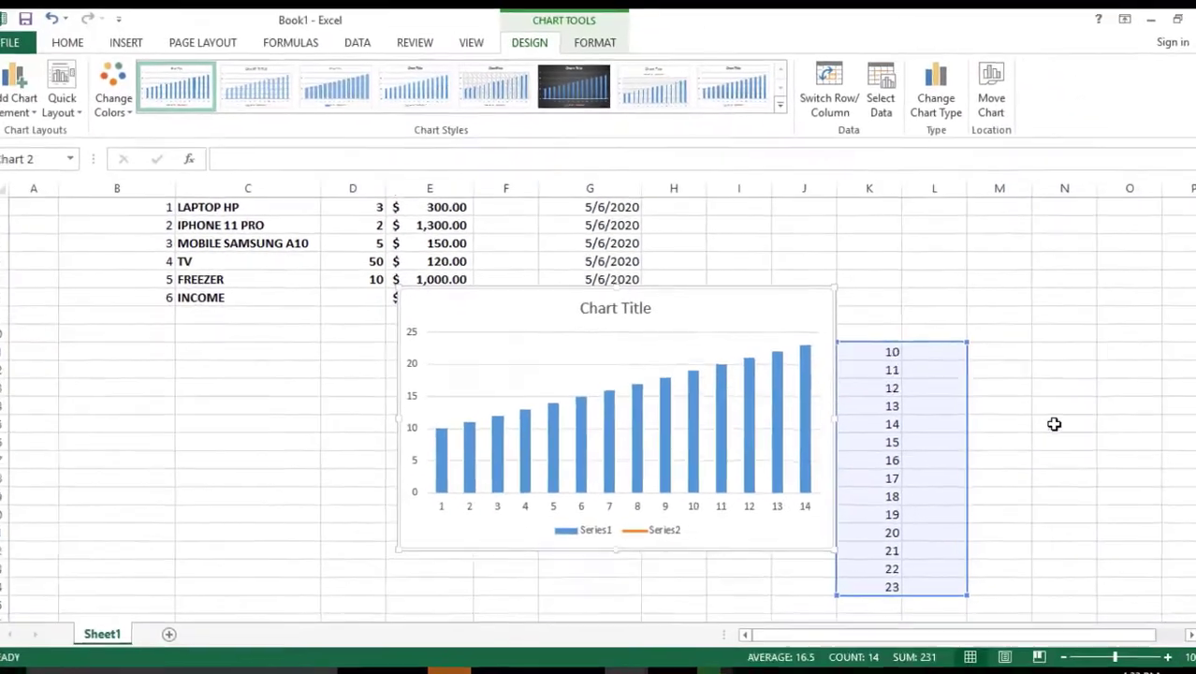
click(1041, 420)
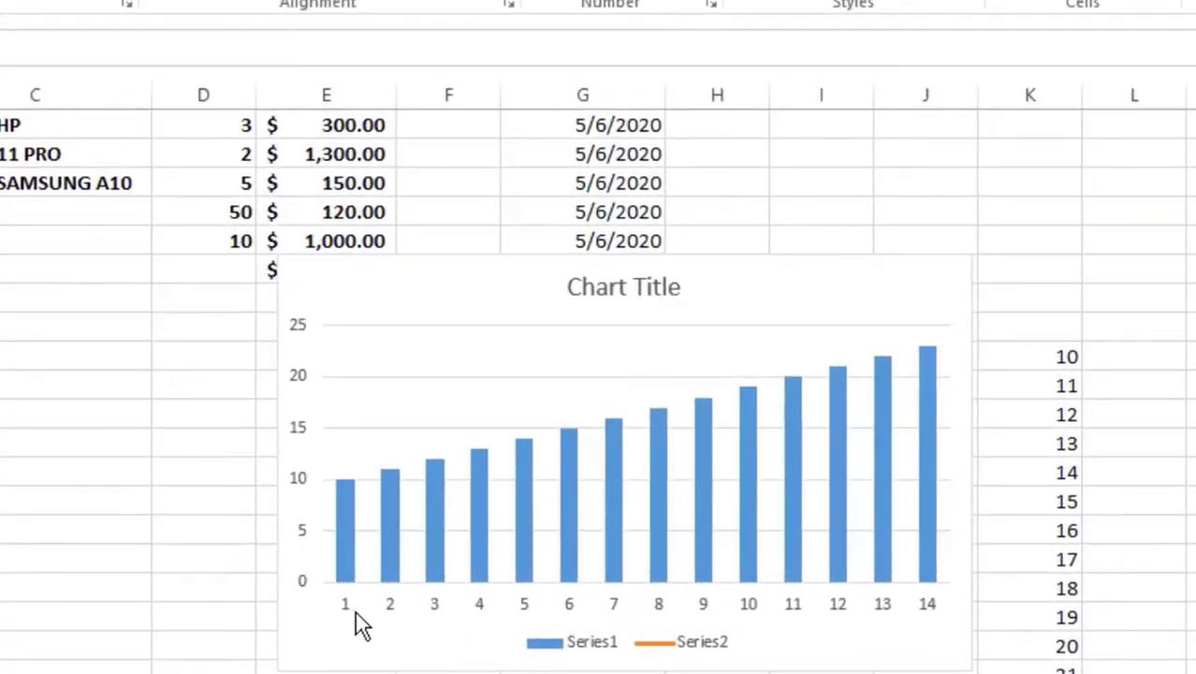
mouse_move(354, 499)
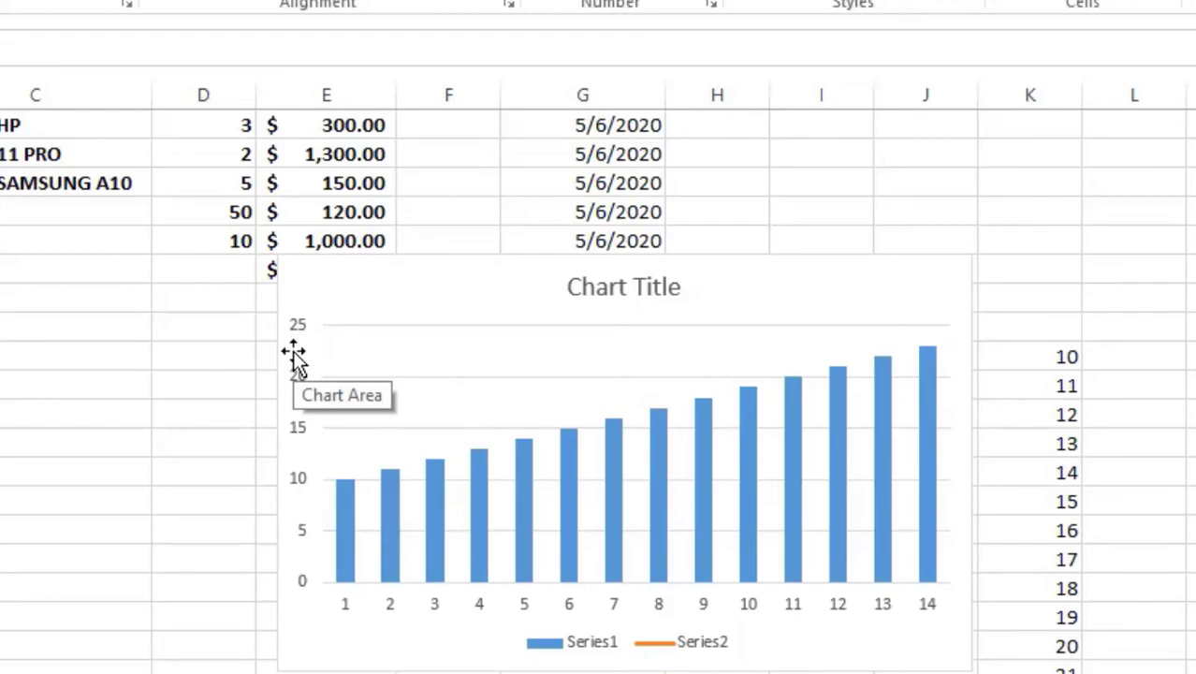
key(Delete)
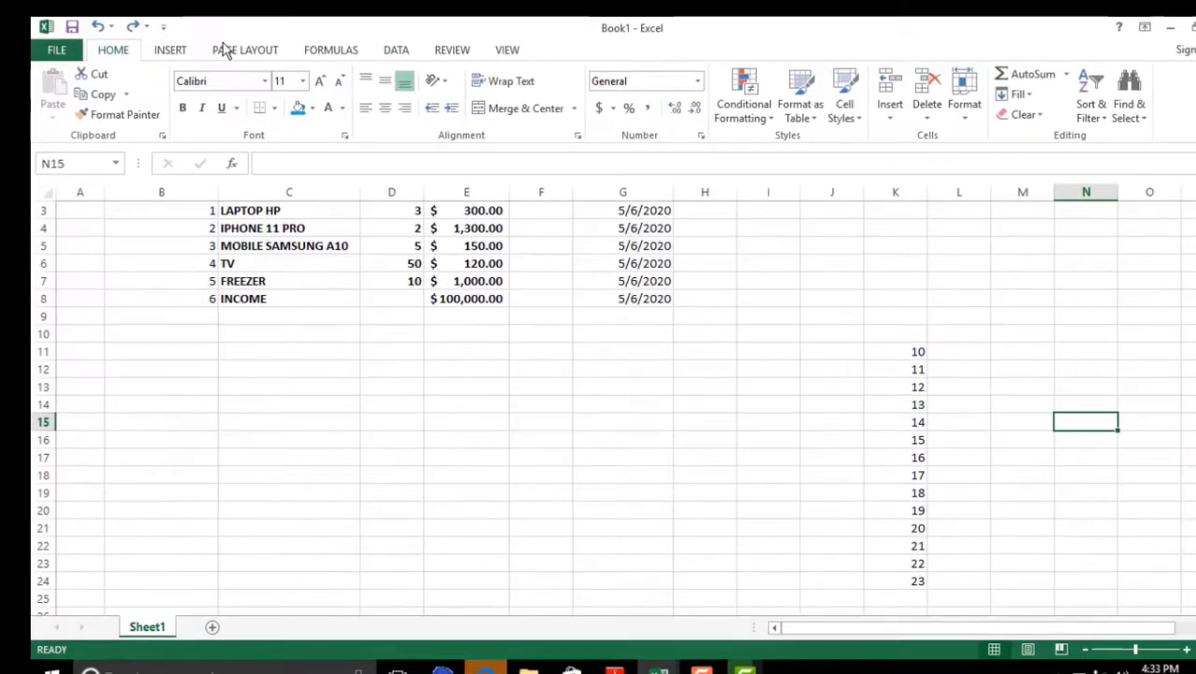
- Insert a 2-D Line chart without selecting any data, and delete the empty chart
click(172, 50)
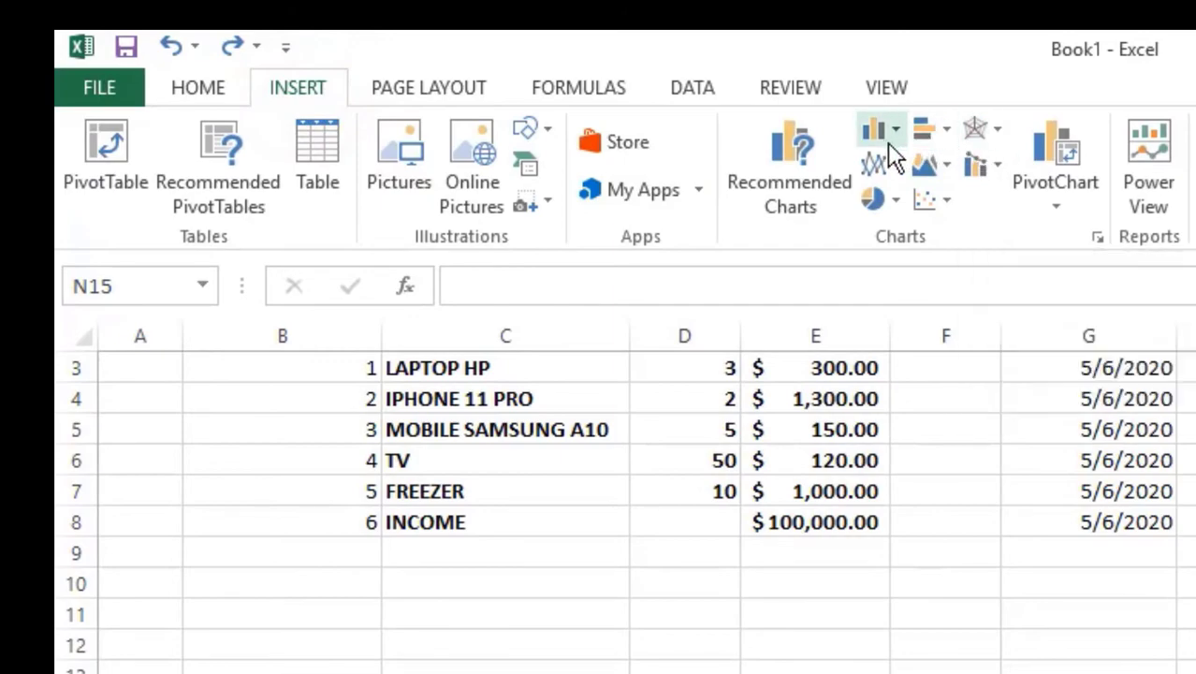
click(893, 178)
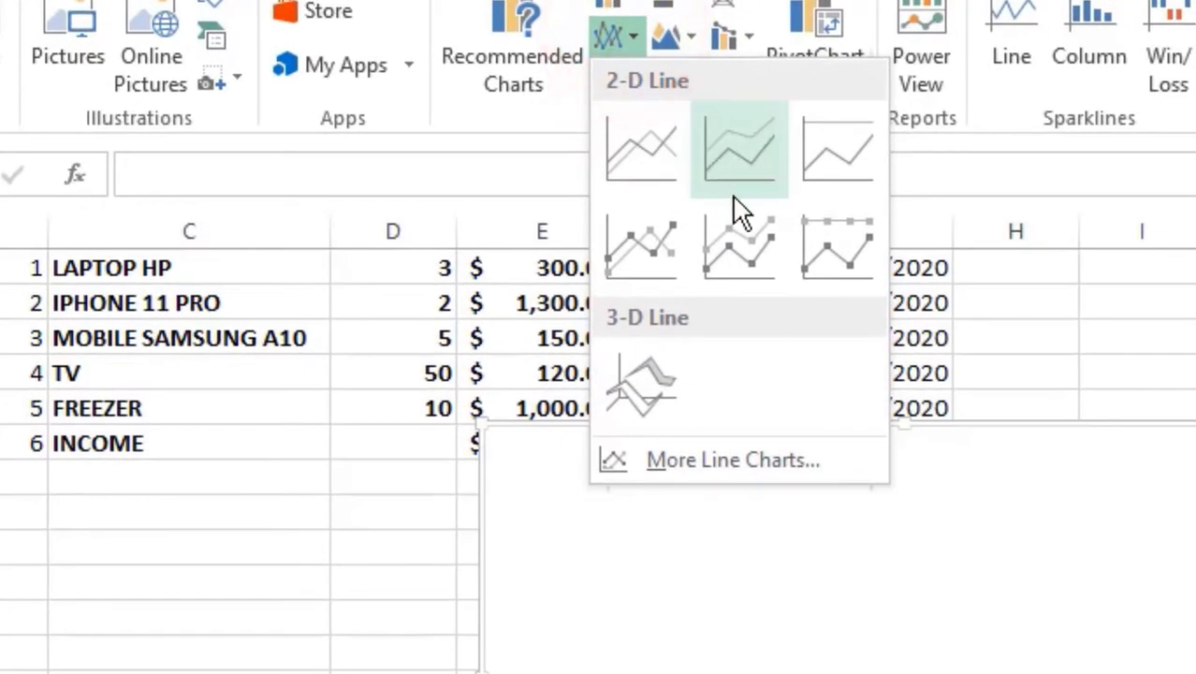
click(655, 167)
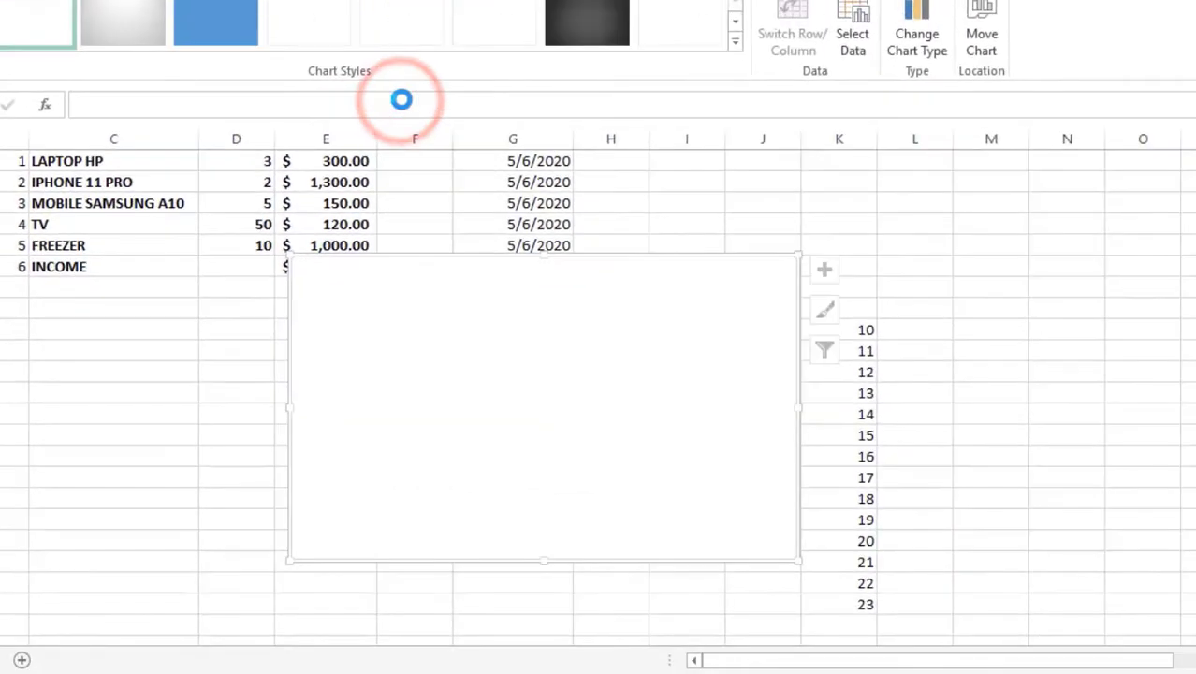
key(Delete)
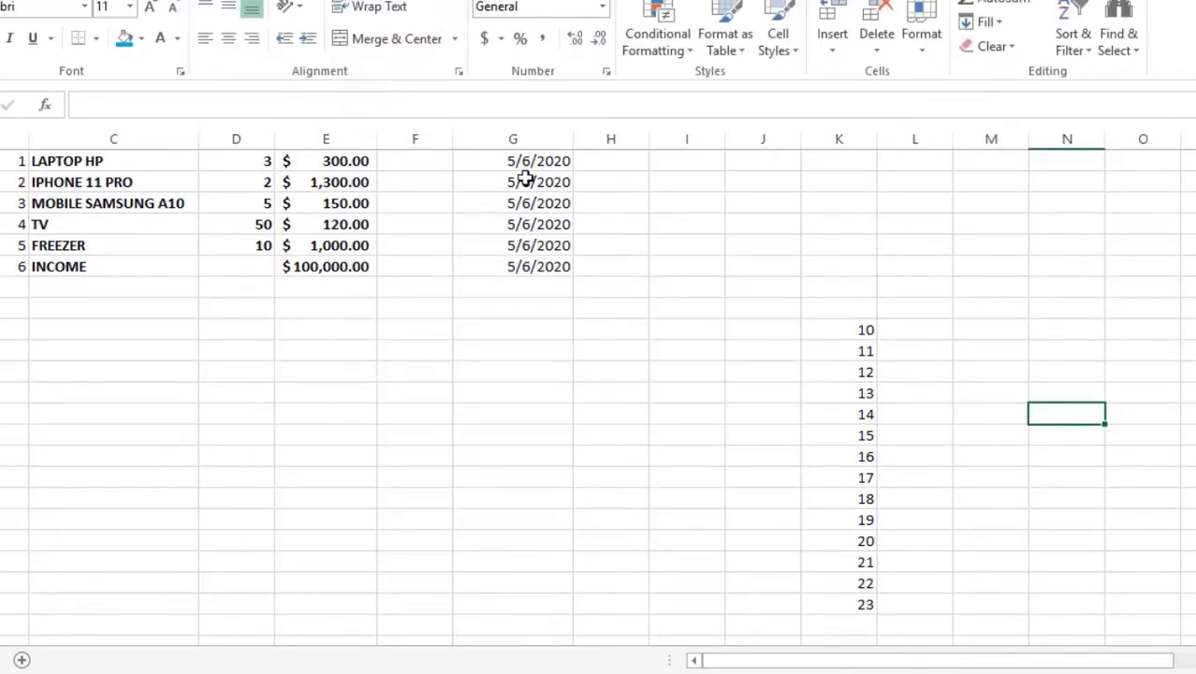
- Insert a 2-D Line chart based on K10:L24, and try and undo the grey gradient chart style
drag(828, 314, 880, 604)
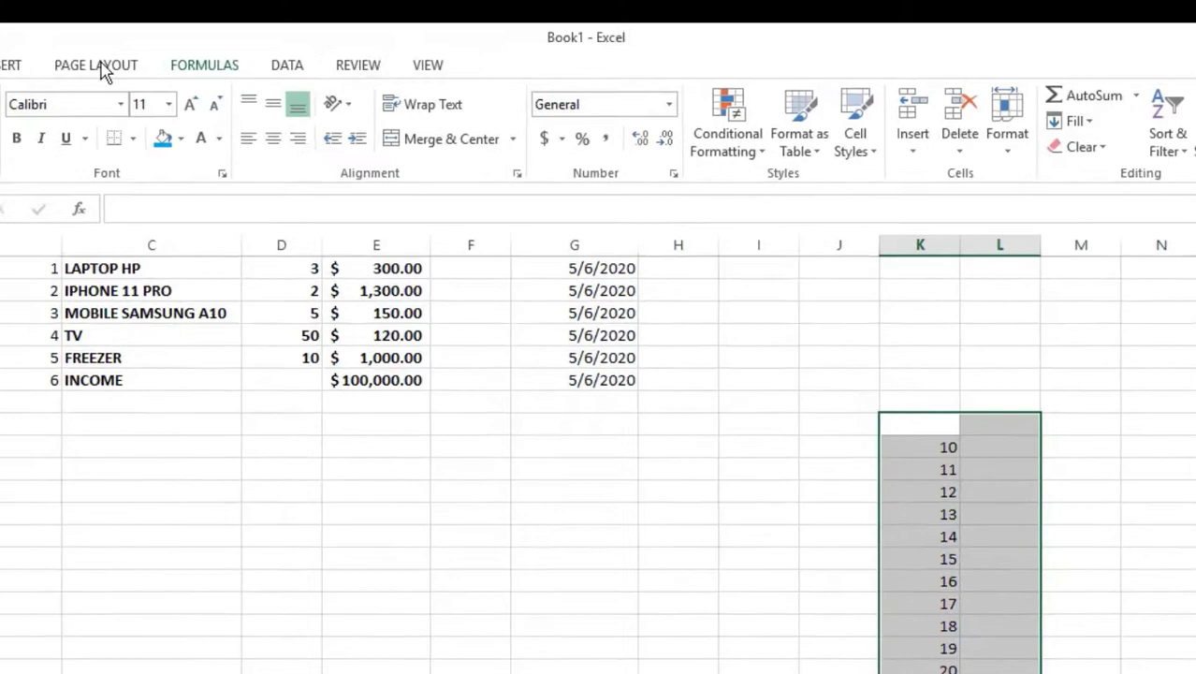
click(331, 185)
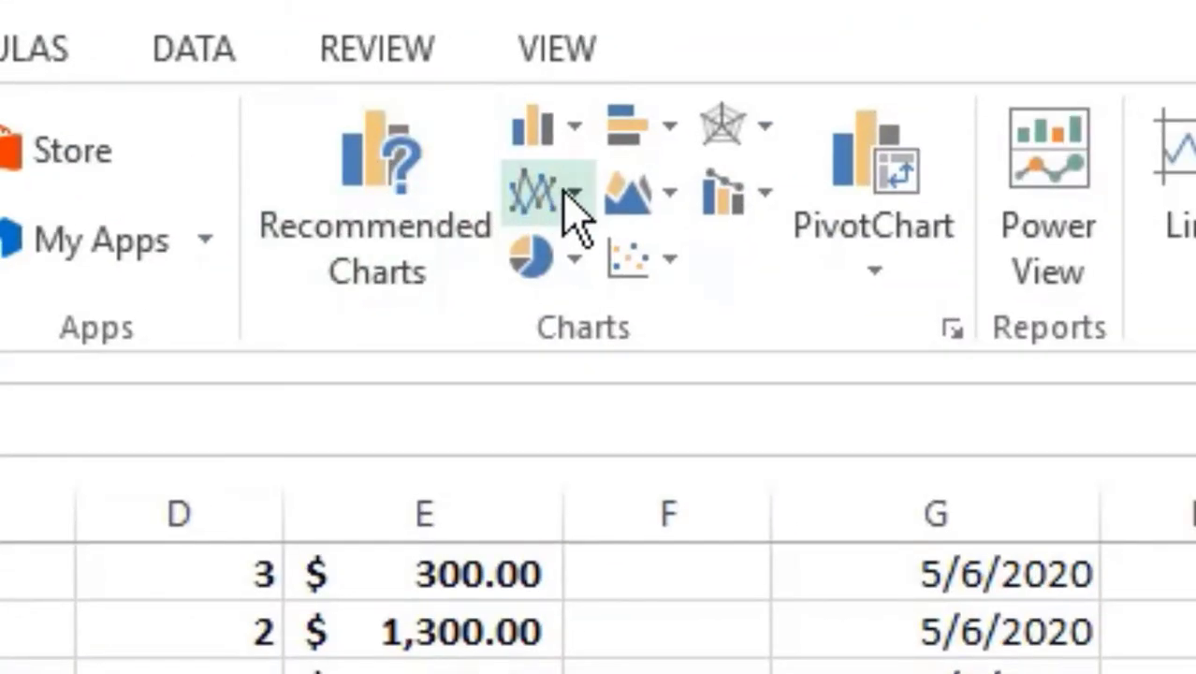
click(573, 208)
click(592, 413)
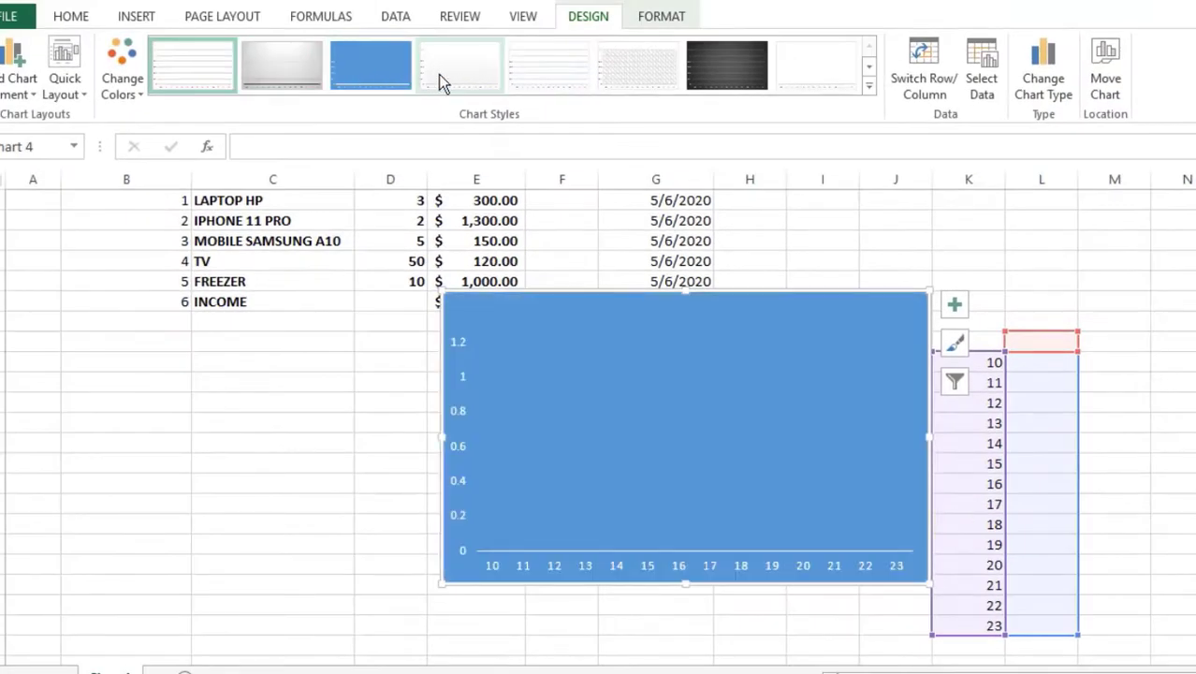
click(259, 74)
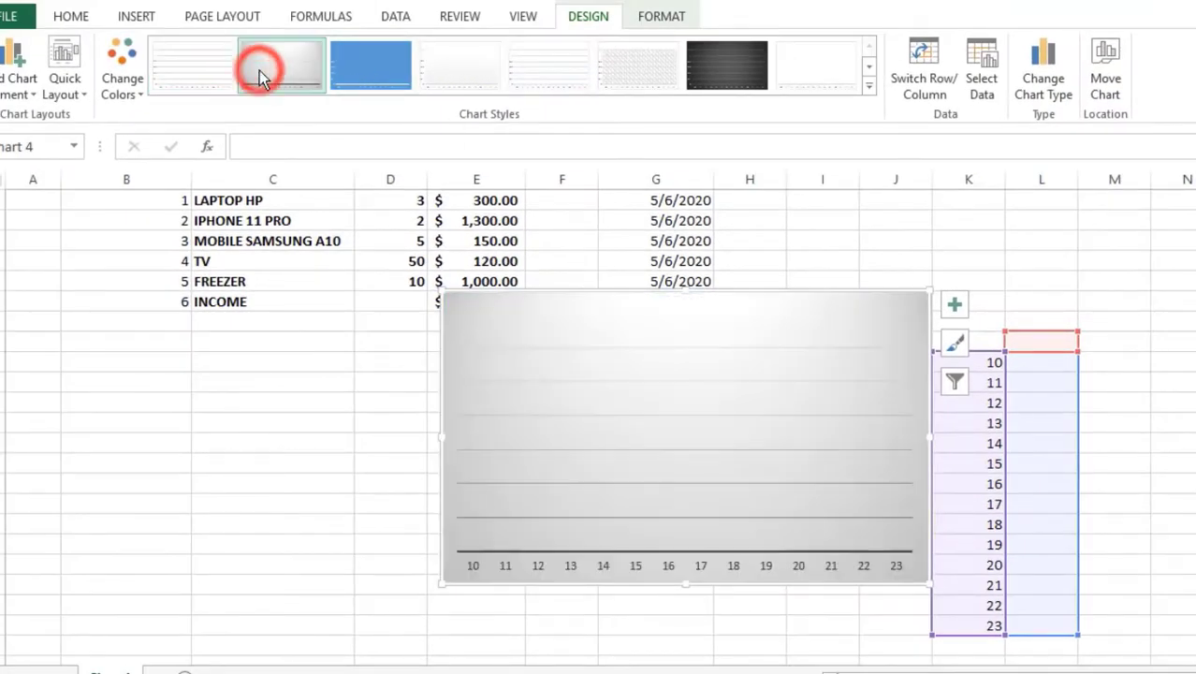
key(ctrl+z)
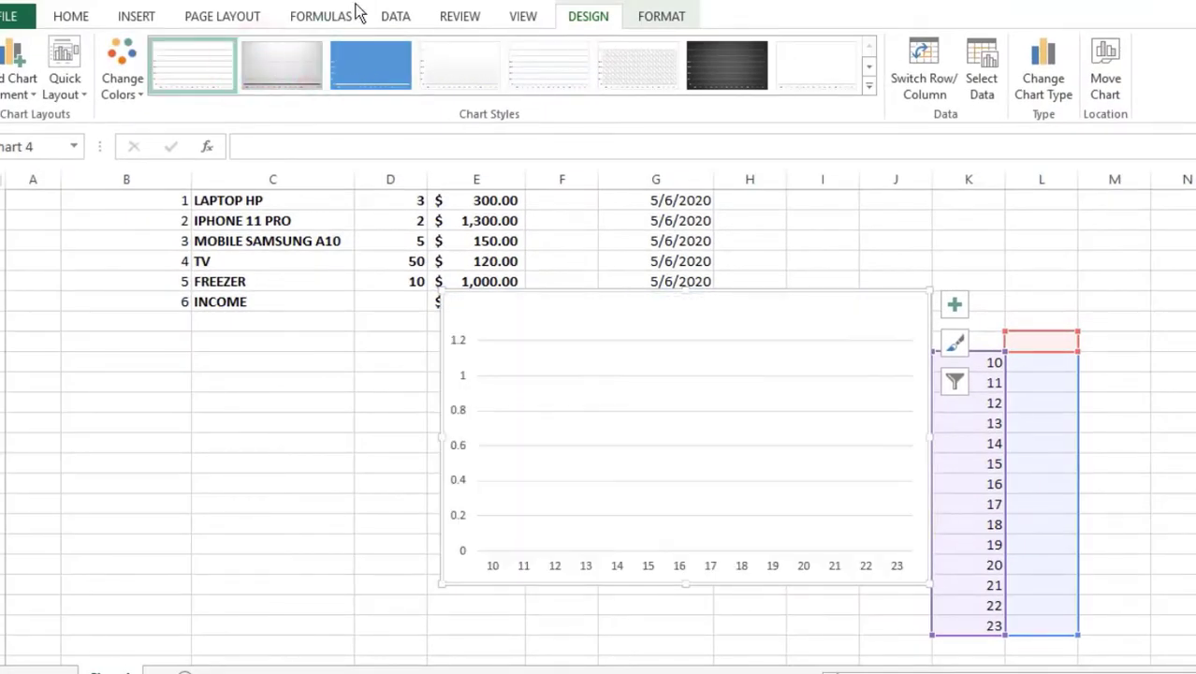
- Try to change the line chart to a 2-D Pie chart, and restore the line chart
click(131, 16)
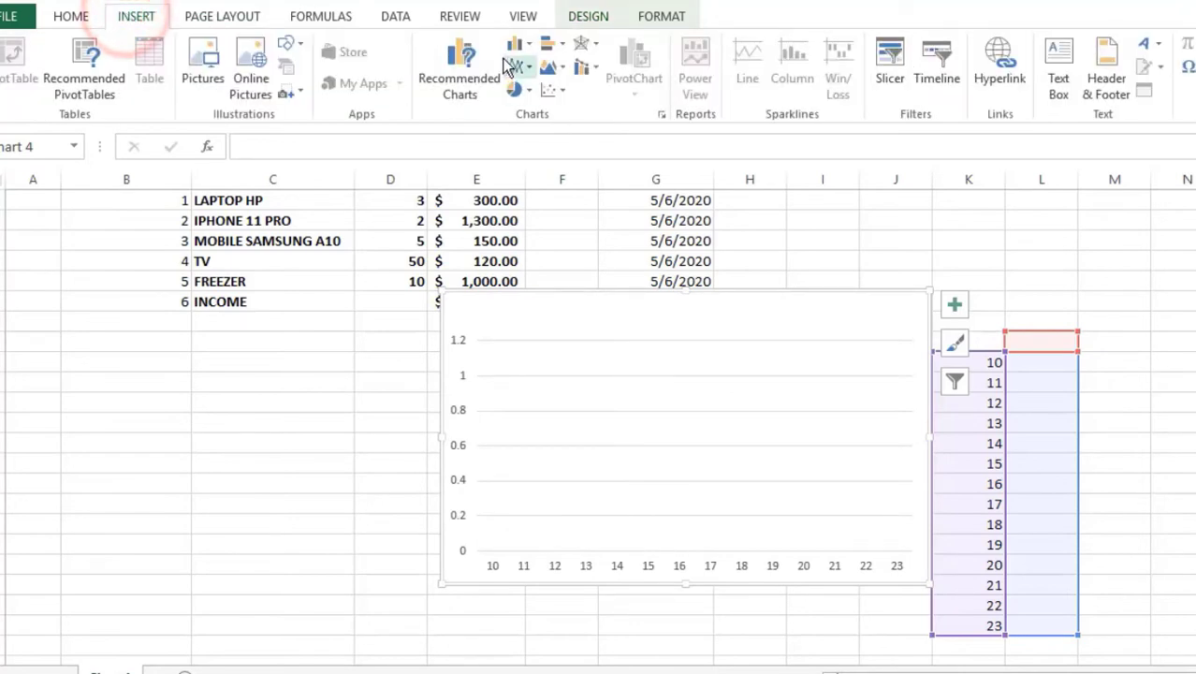
click(531, 98)
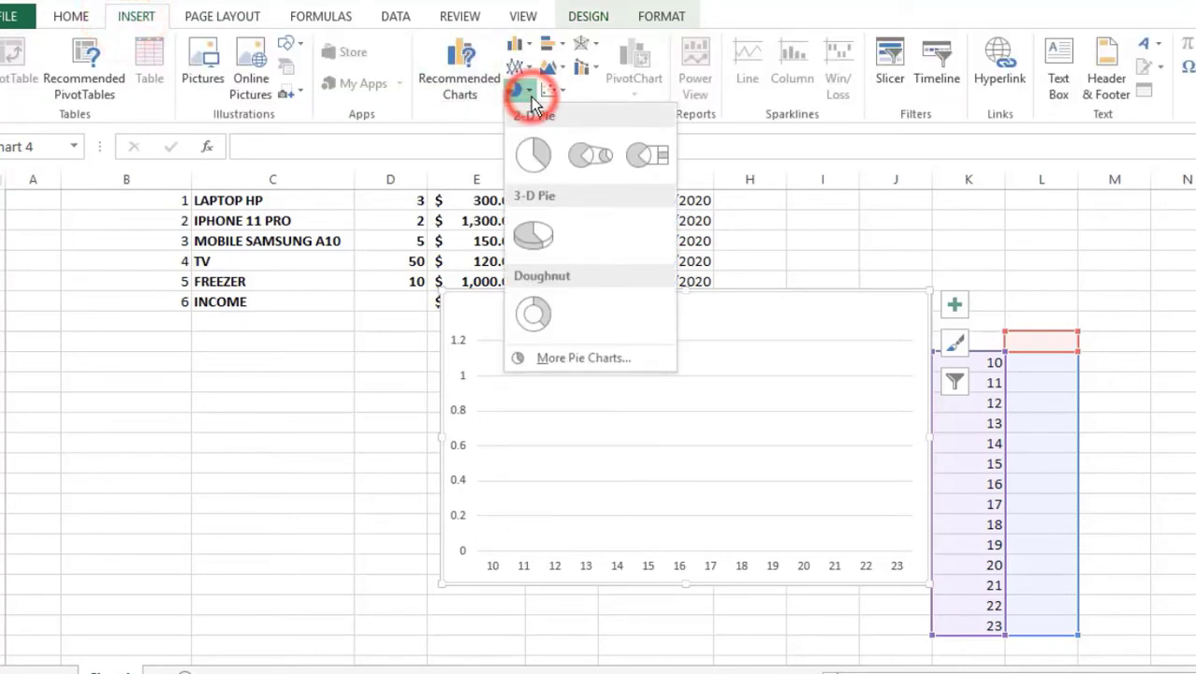
click(533, 157)
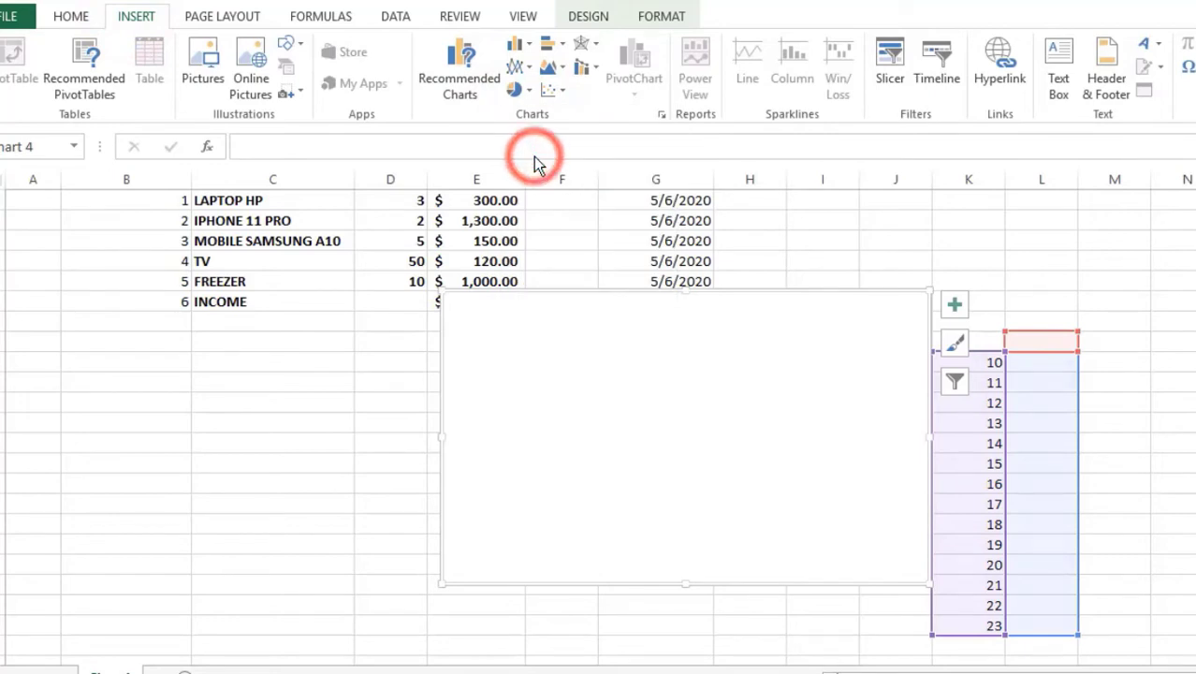
click(1180, 461)
click(1017, 438)
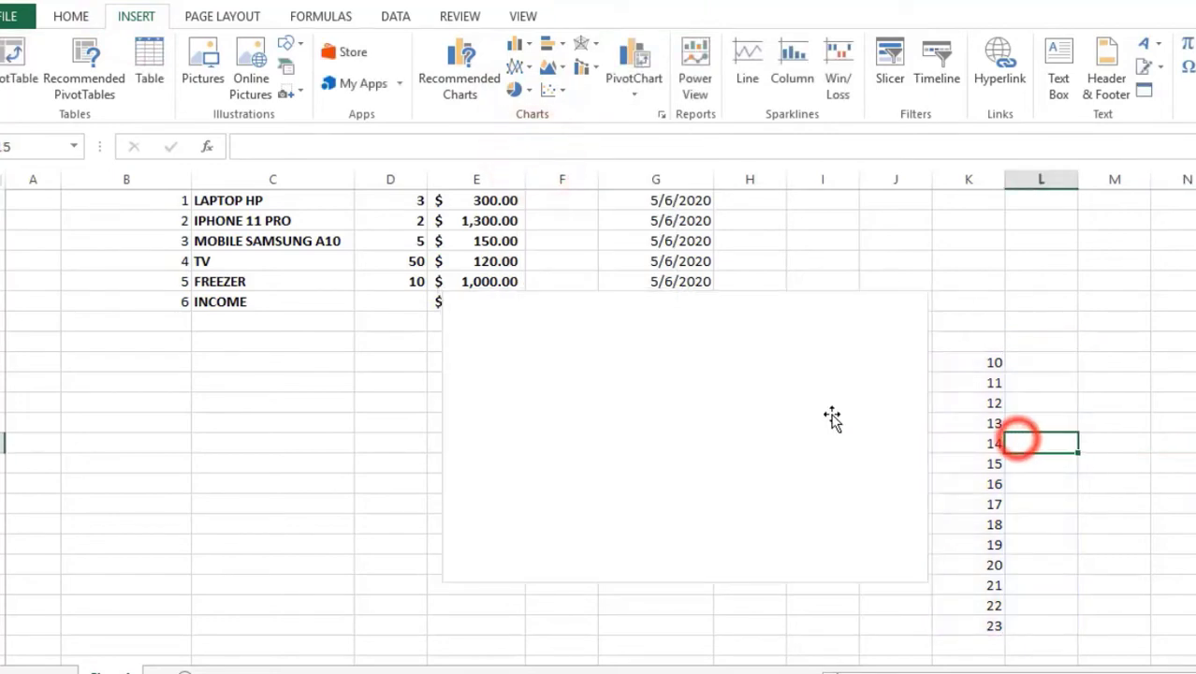
click(833, 418)
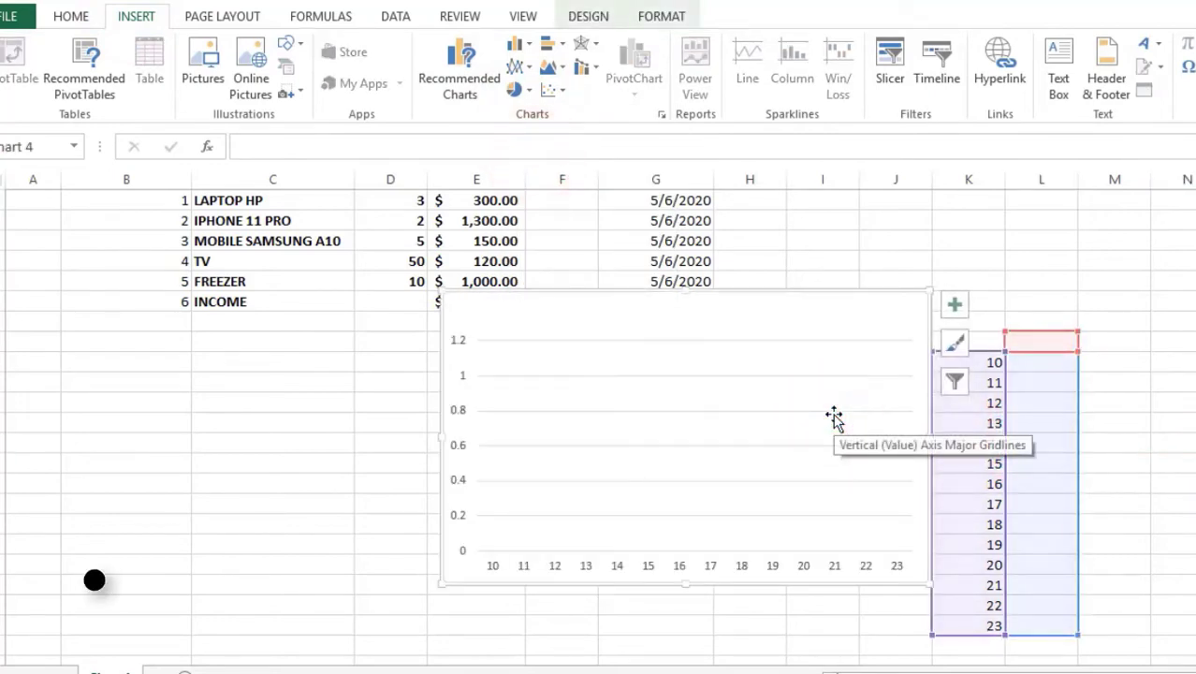
- Delete the line chart from the sheet
click(1160, 480)
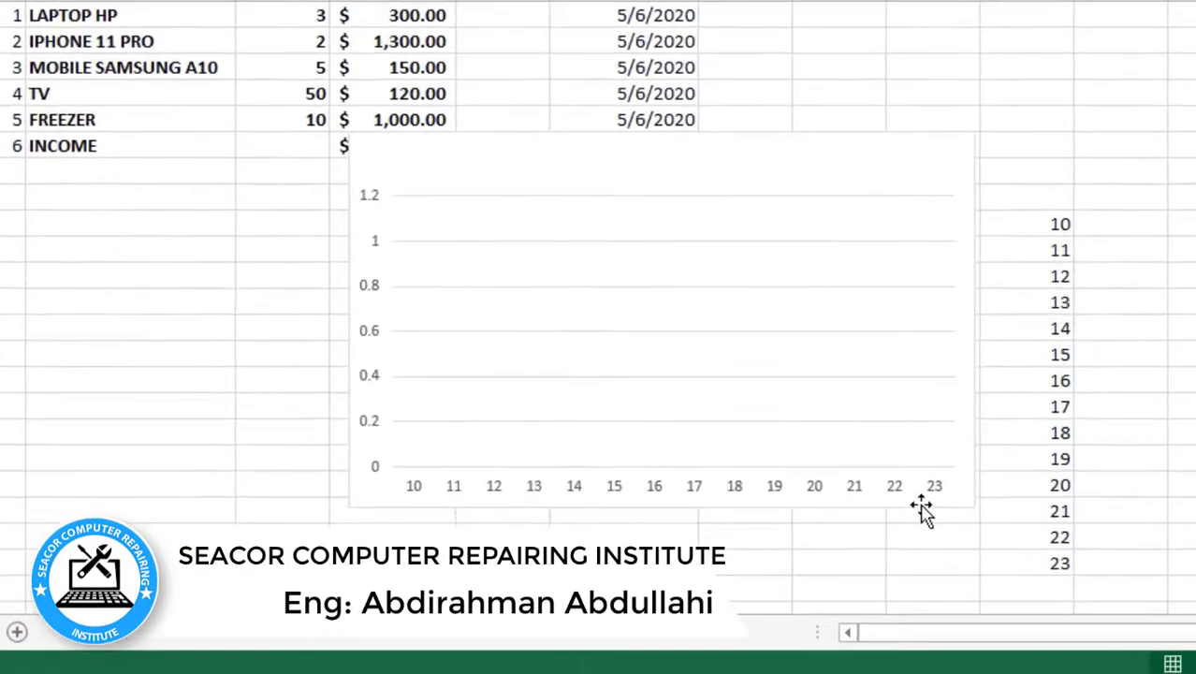
click(433, 109)
key(Delete)
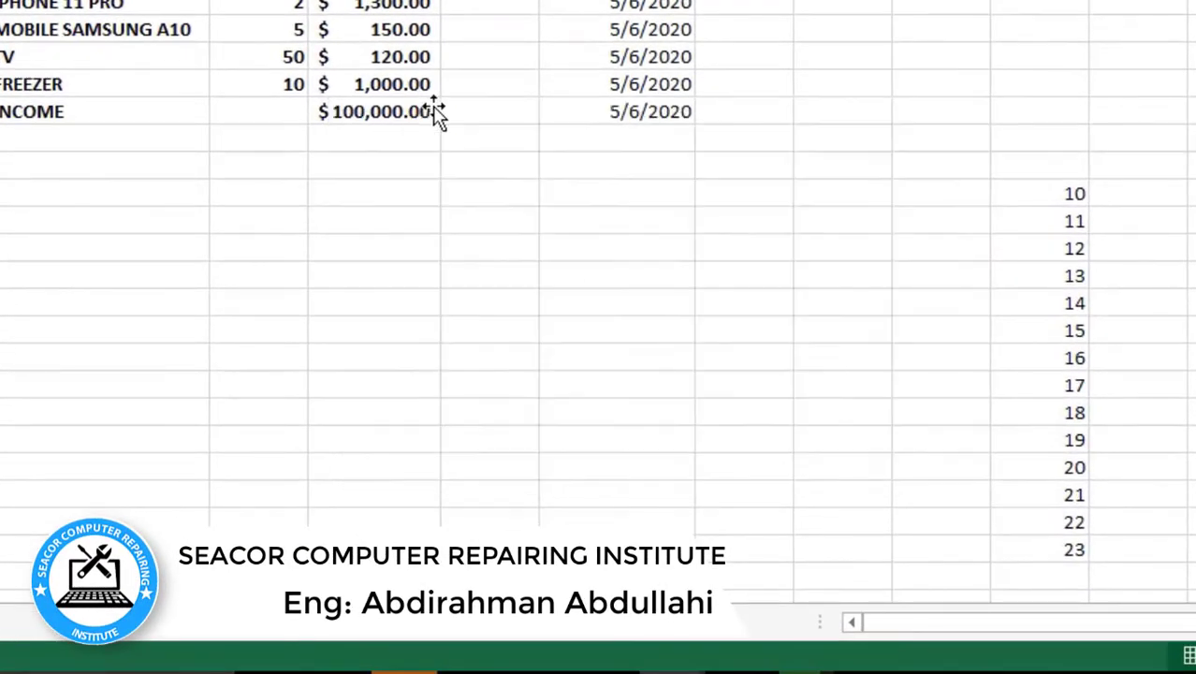
- Insert a 2-D 100% Stacked Column chart based on K11:K24, and change it to a 2-D Stacked Column chart
drag(1046, 195, 1087, 548)
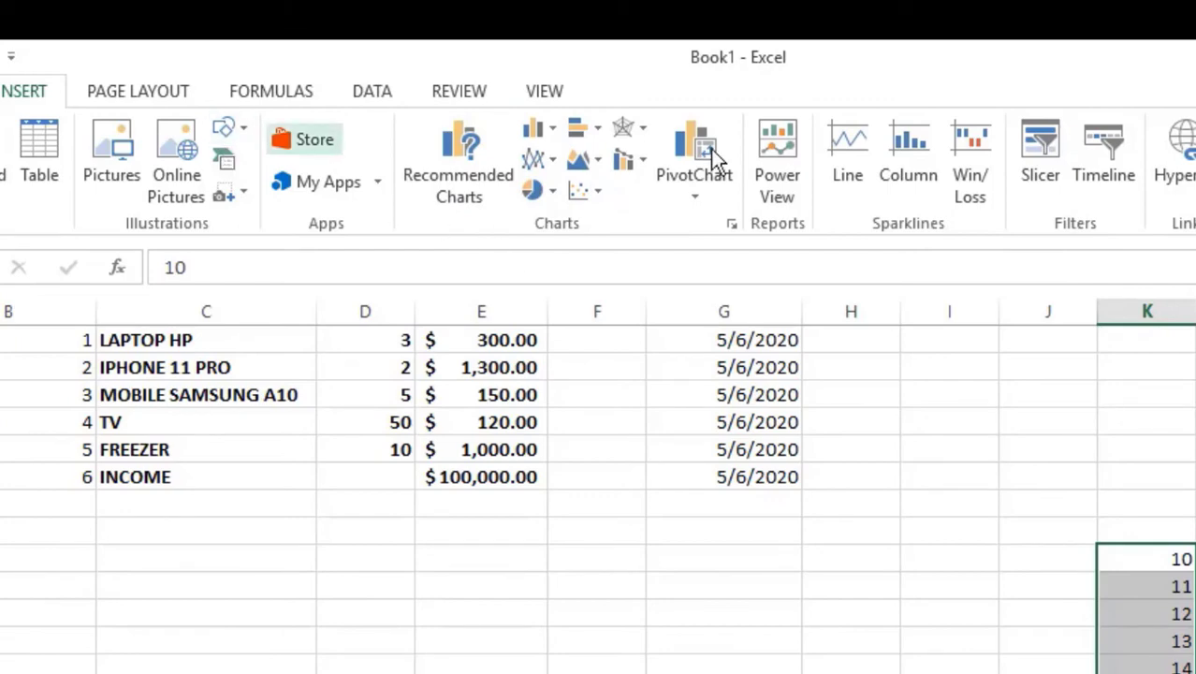
click(530, 138)
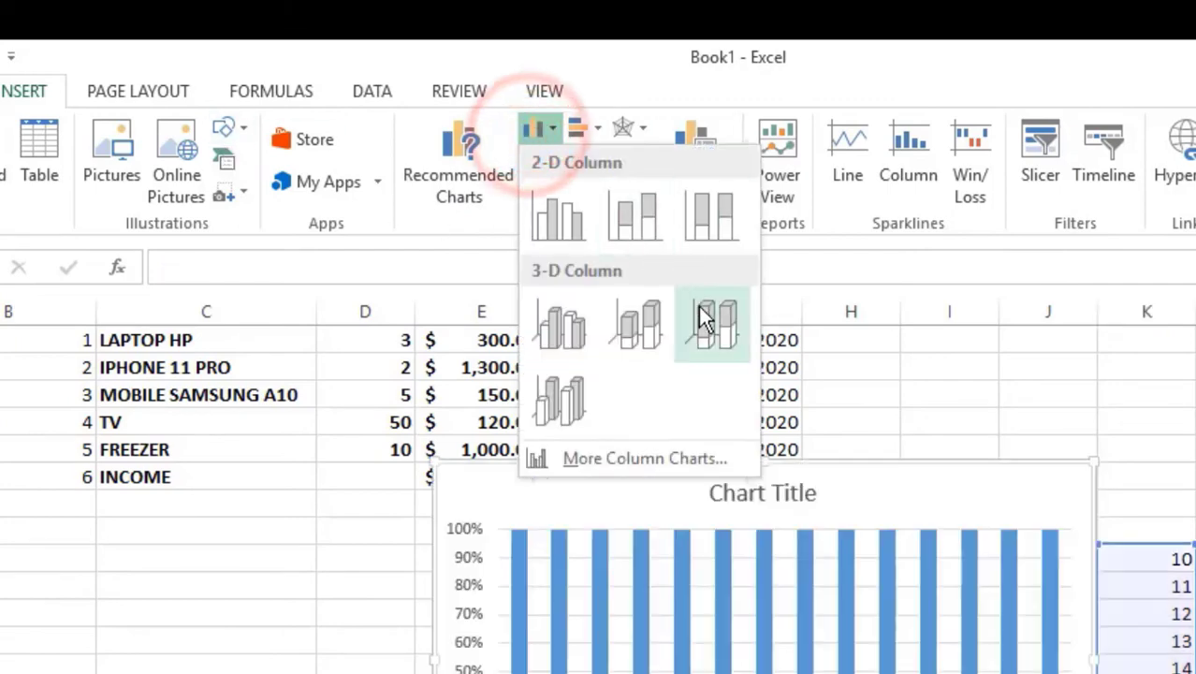
click(726, 214)
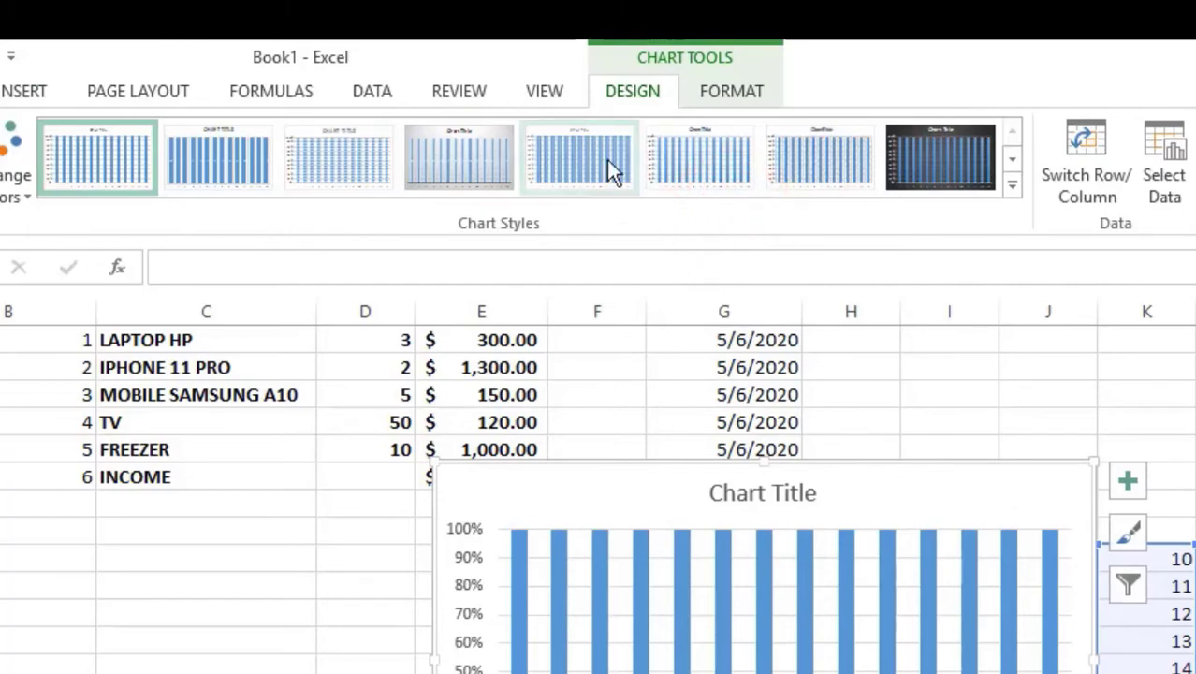
click(31, 88)
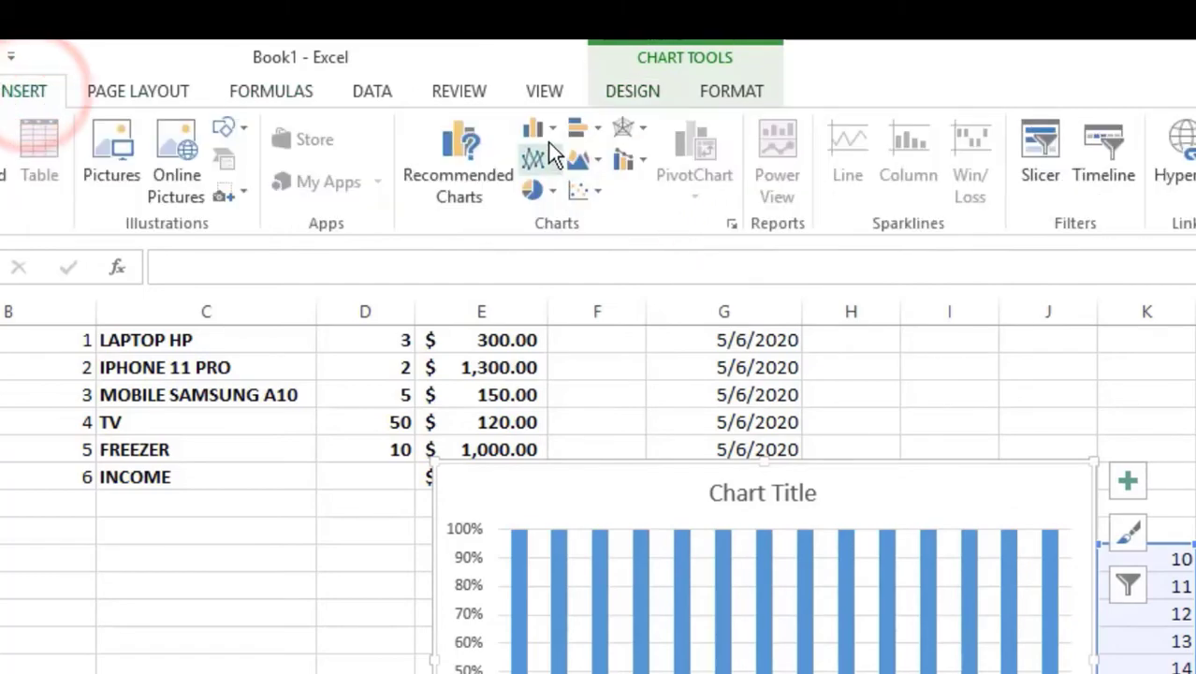
click(538, 129)
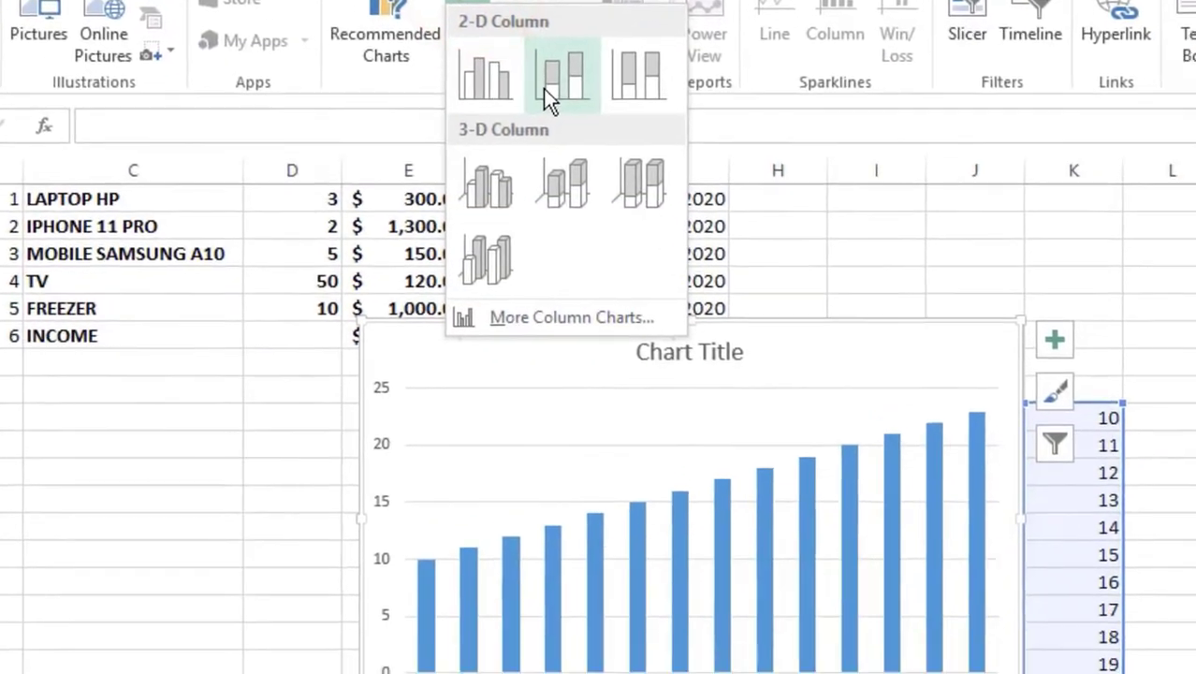
click(558, 217)
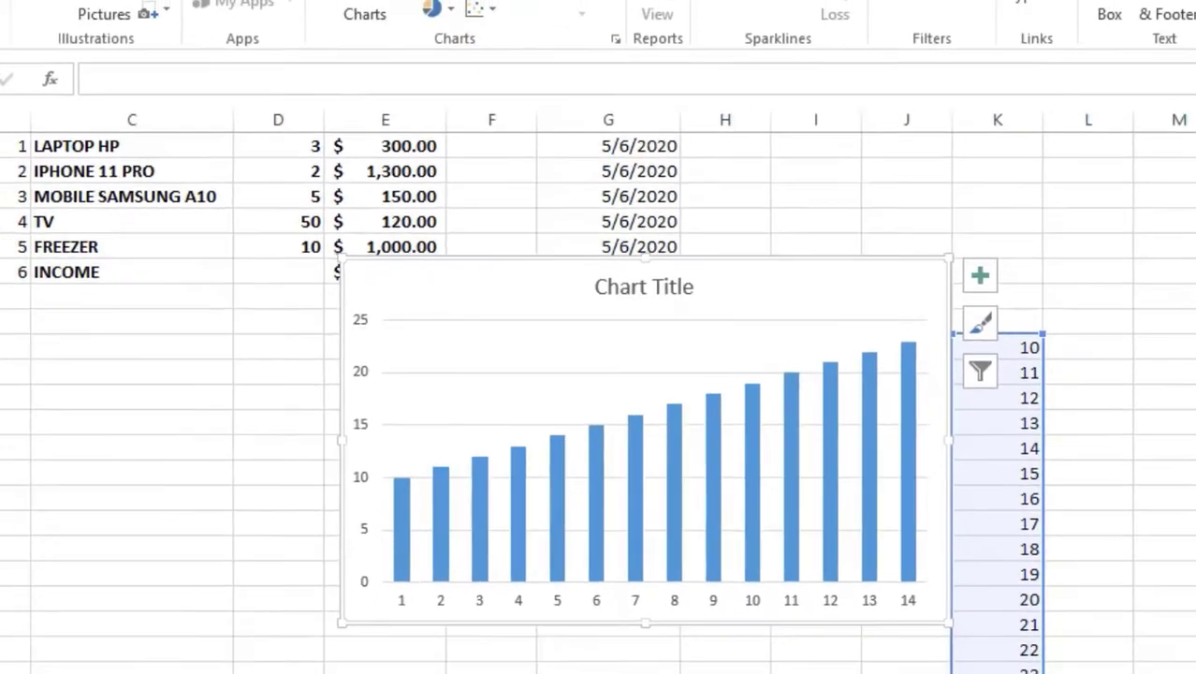
- Undo the column chart's type change and its insertion
click(1042, 349)
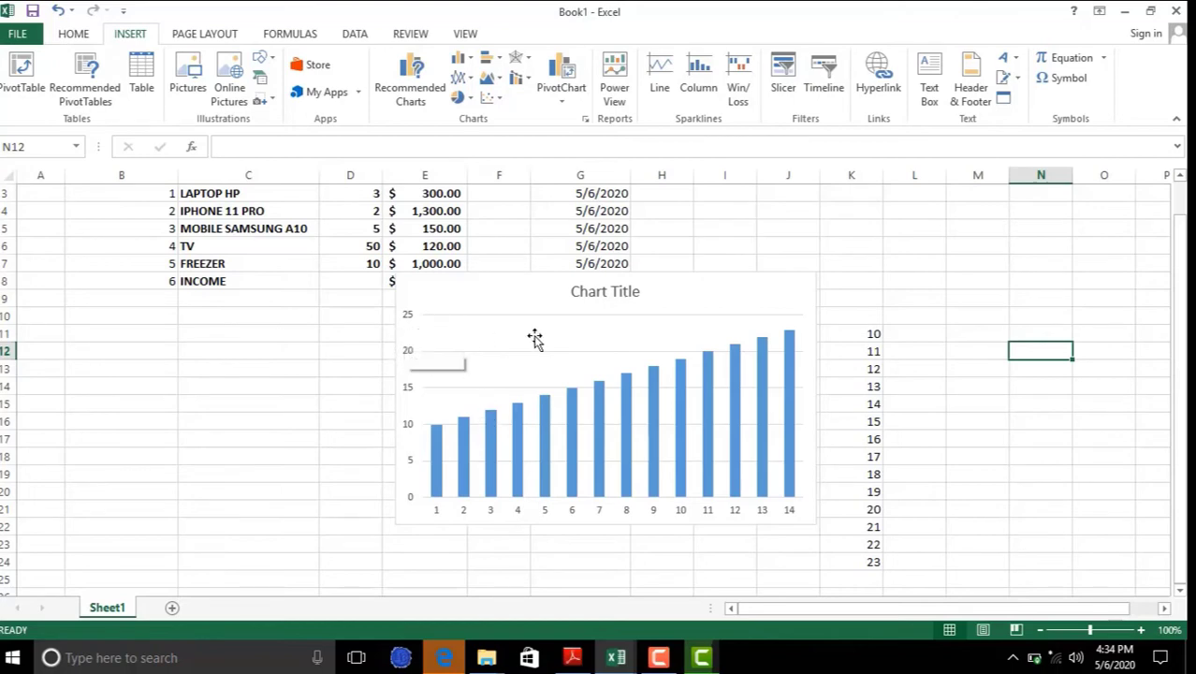
mouse_move(793, 337)
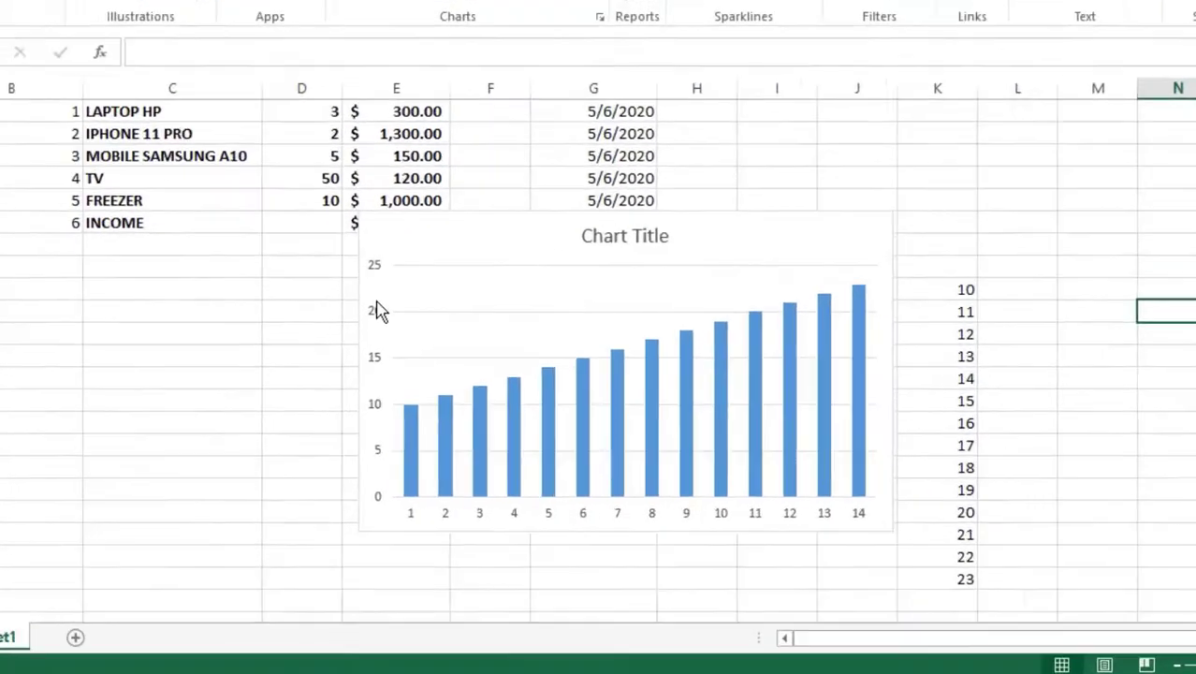
key(ctrl+z)
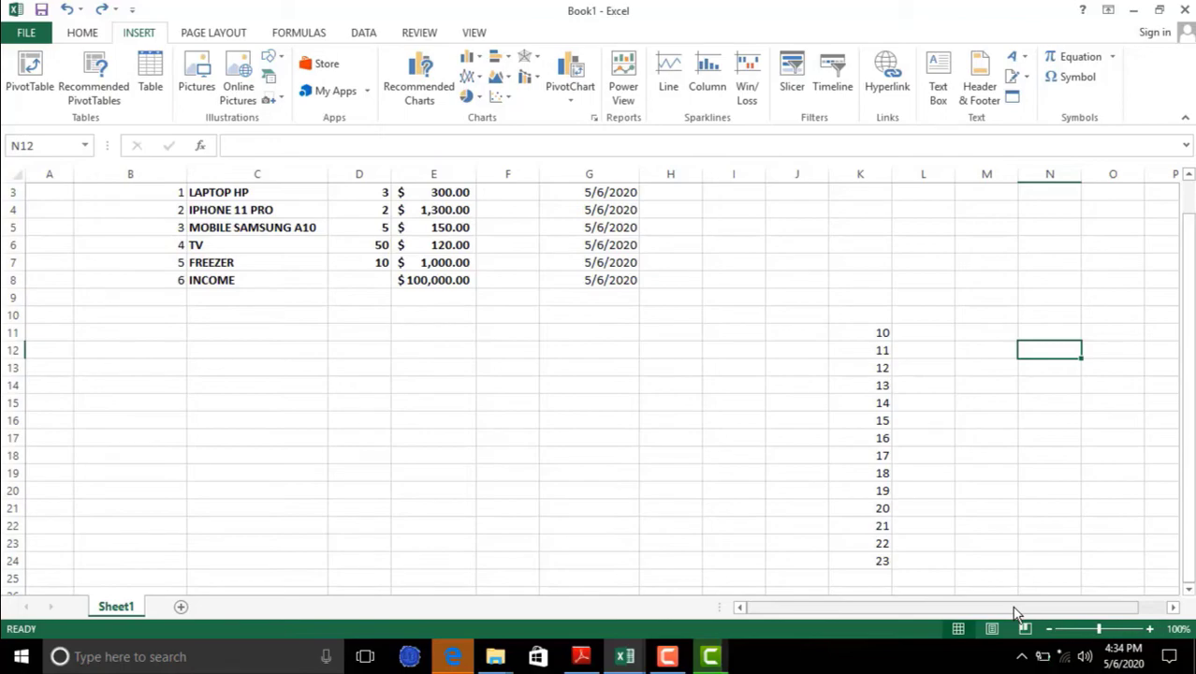
- Clear the number series in K11:K24
drag(880, 316, 901, 522)
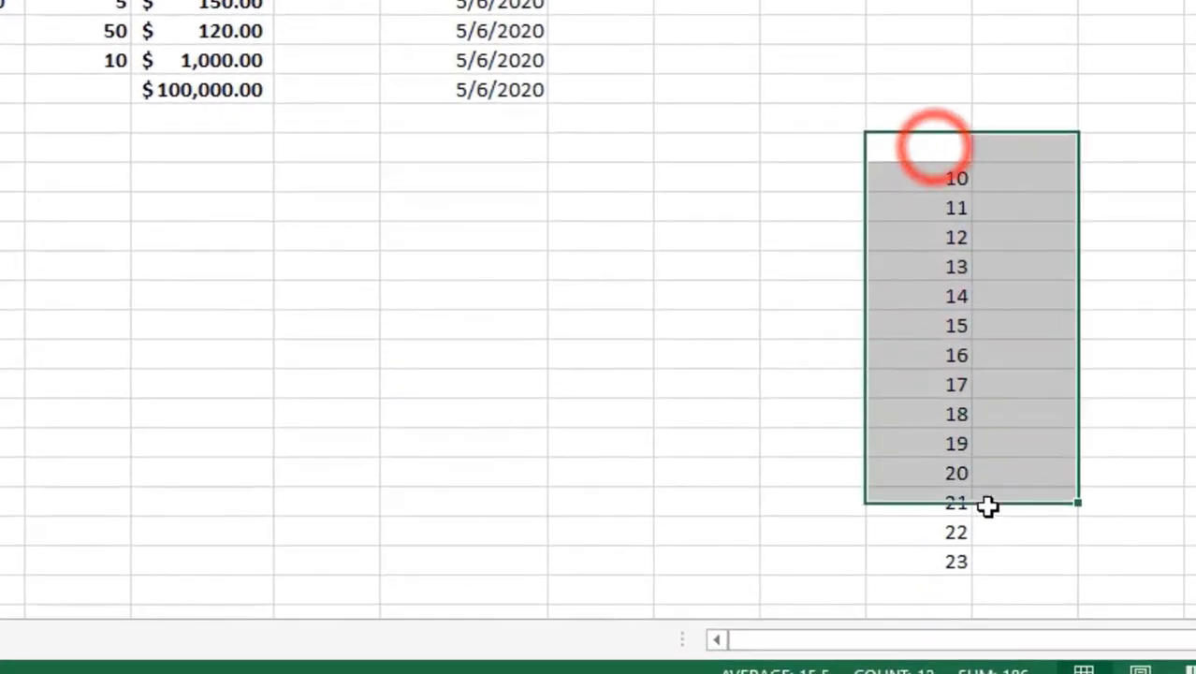
drag(988, 505, 989, 558)
key(Delete)
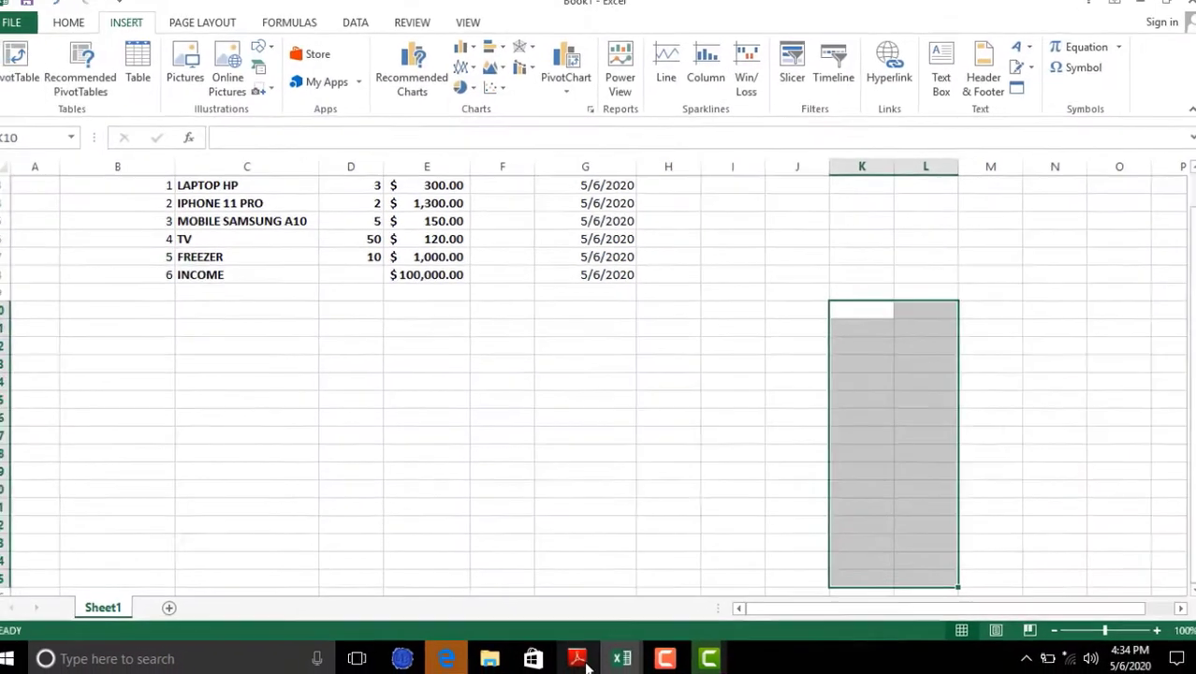
- Switch to the SEACOR COMPUTER APPLICATION PDF in Adobe Reader, review the chart exercises and Adding Numbers section, and return to the workbook
click(580, 656)
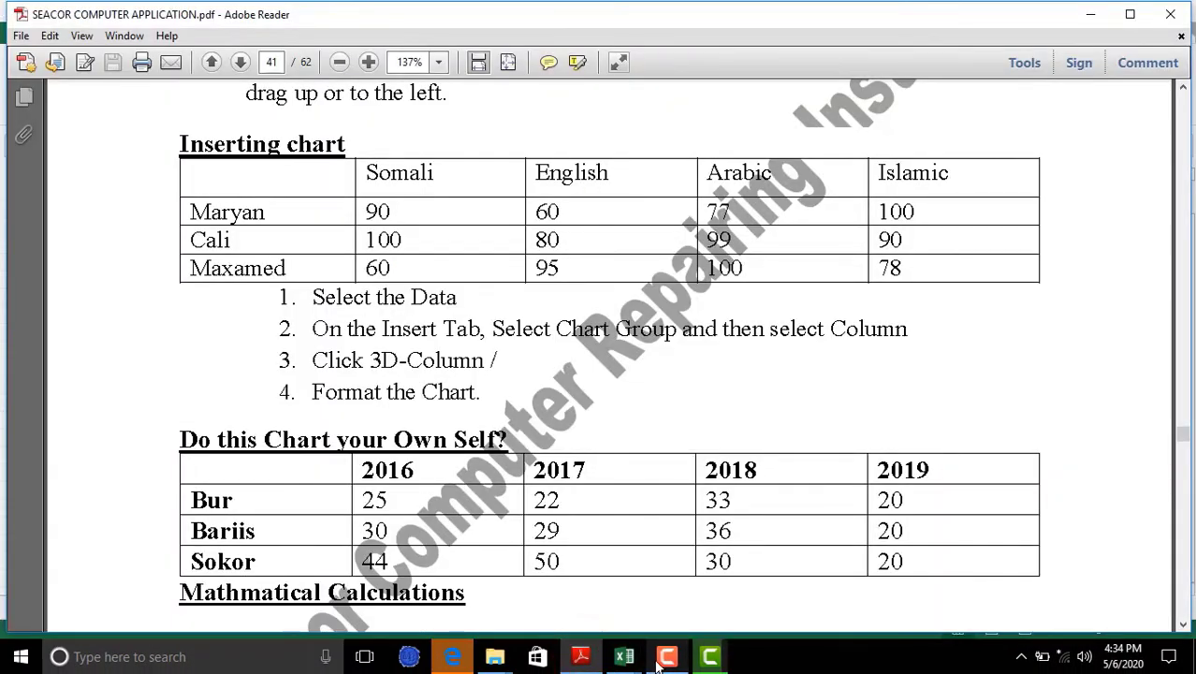
click(685, 657)
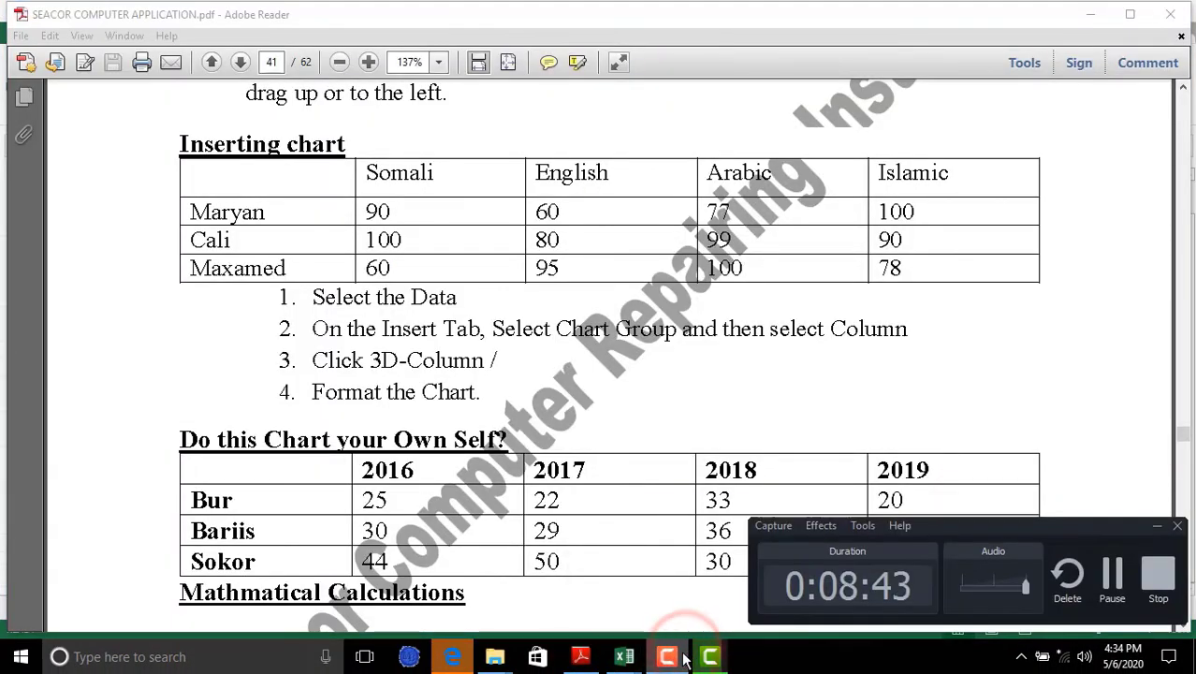
click(667, 660)
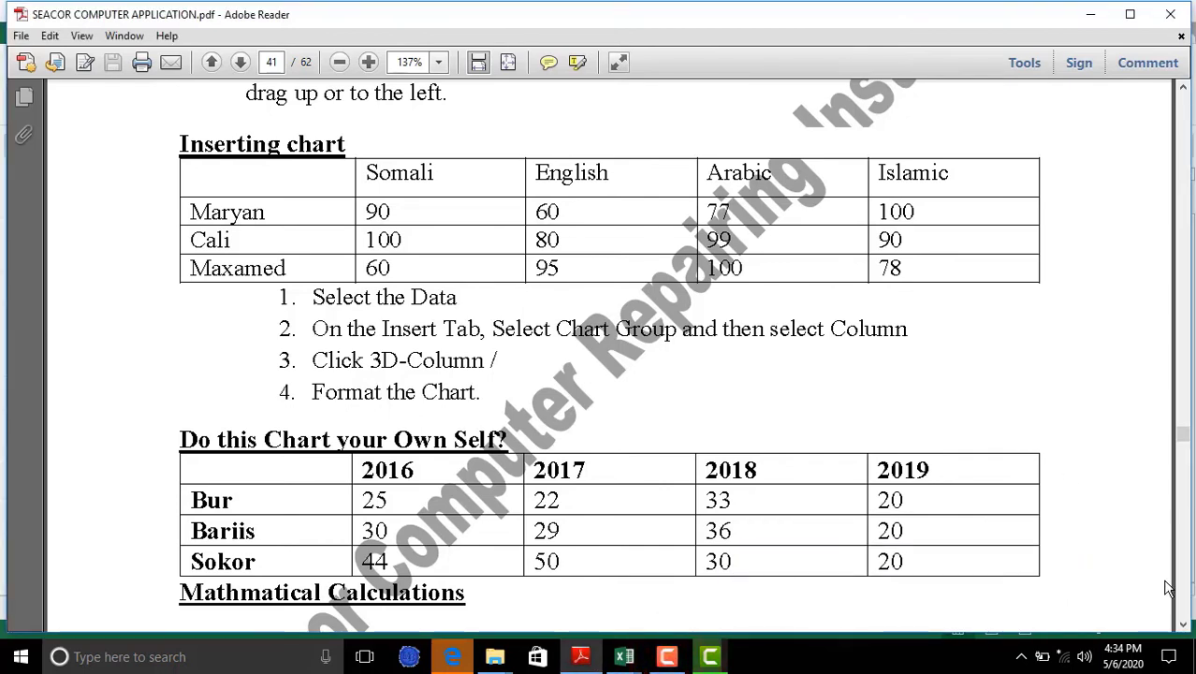
click(1184, 626)
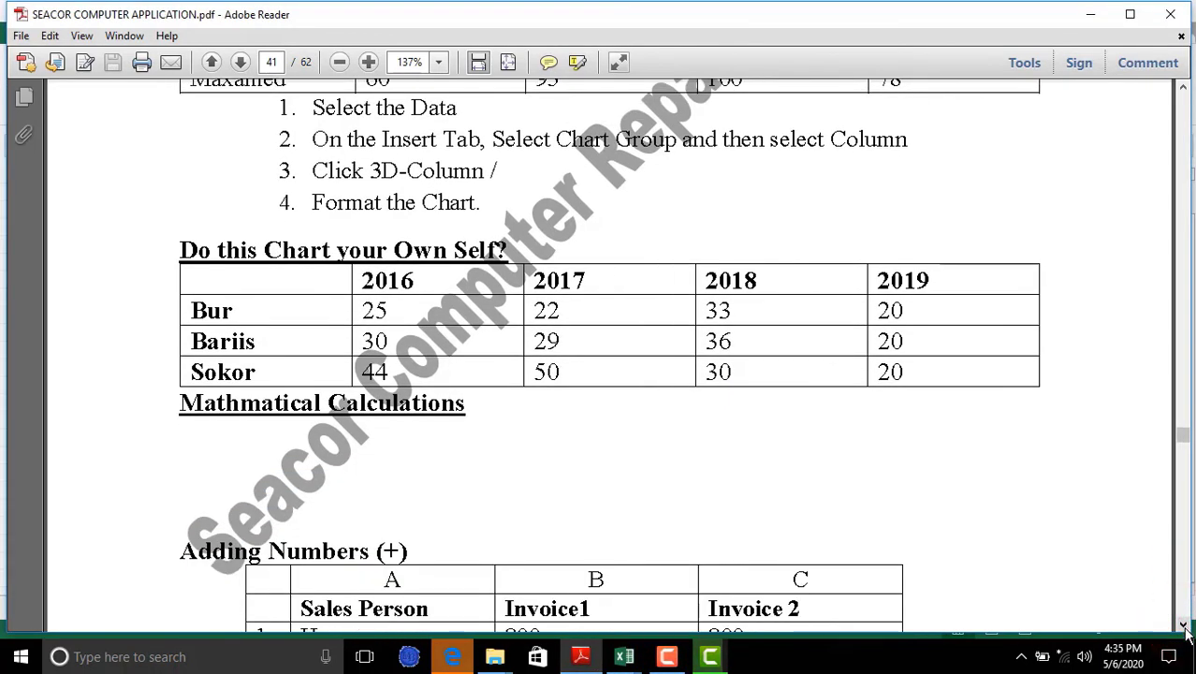
click(1183, 626)
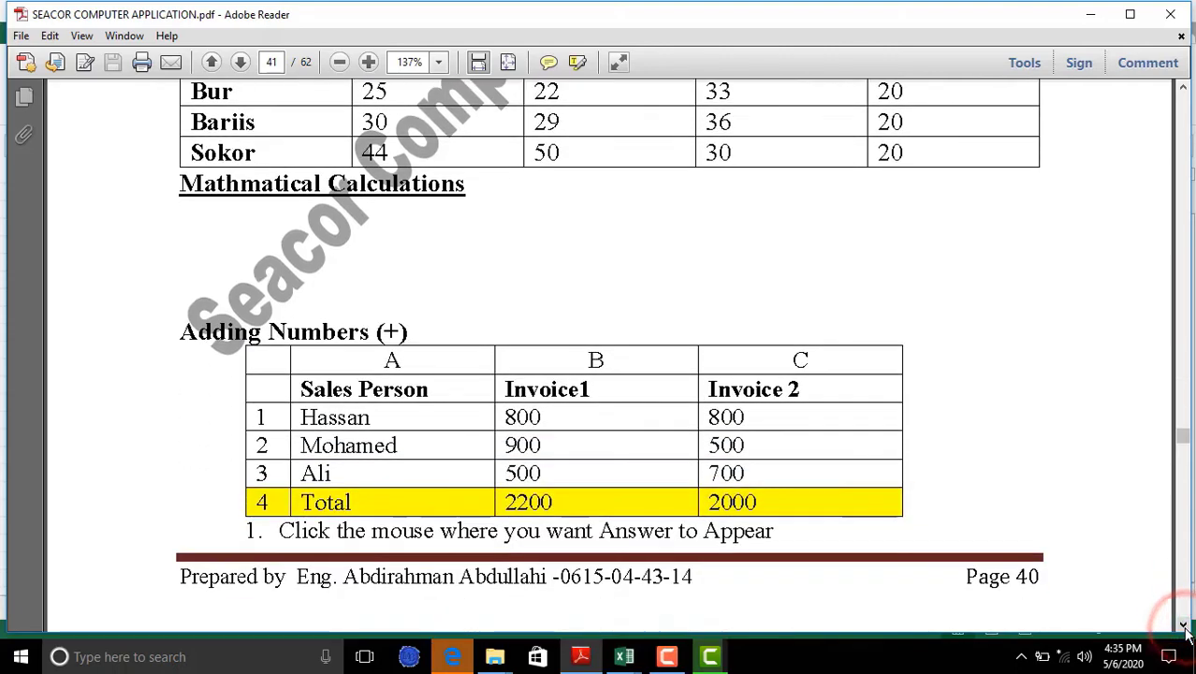
click(1090, 14)
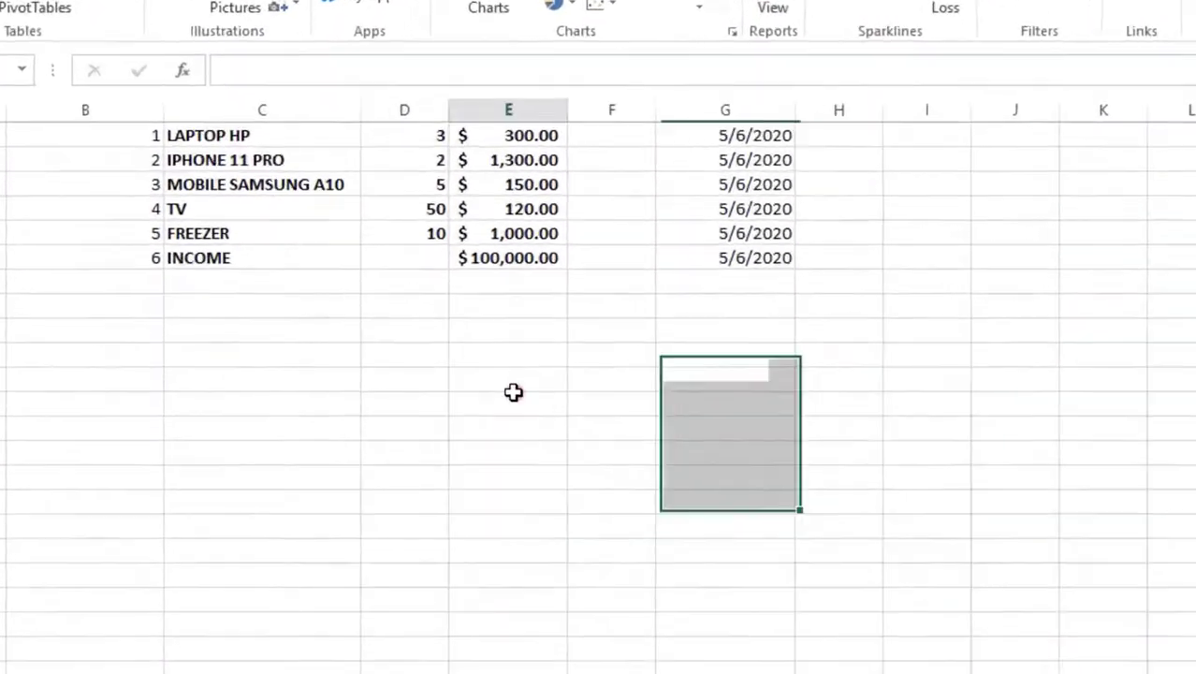
- Enter 20 in cell E16 and 20 in cell F16, below the product table
click(439, 337)
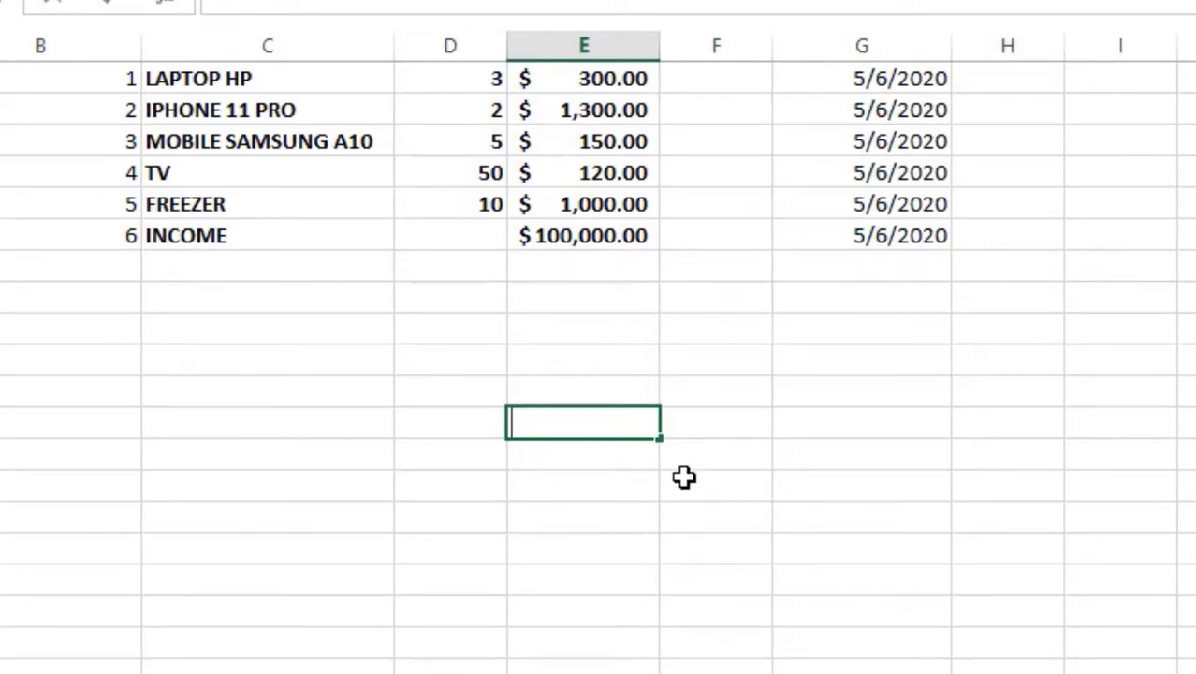
click(589, 484)
text(20)
key(Tab)
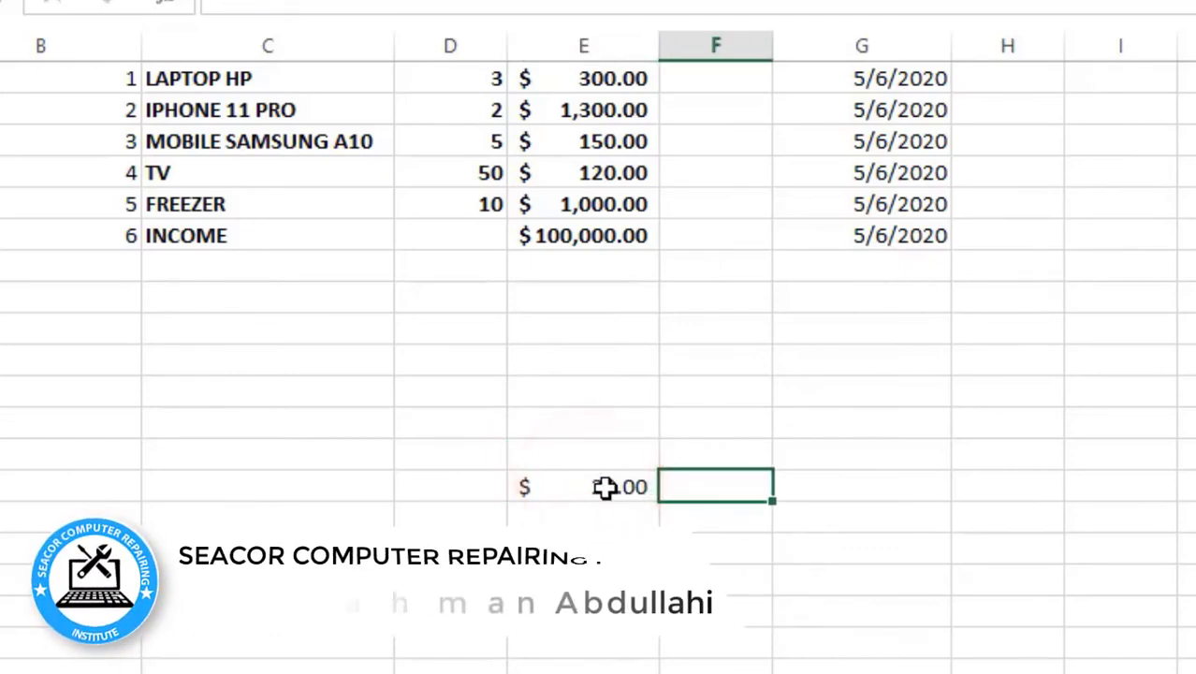
text(20)
key(Tab)
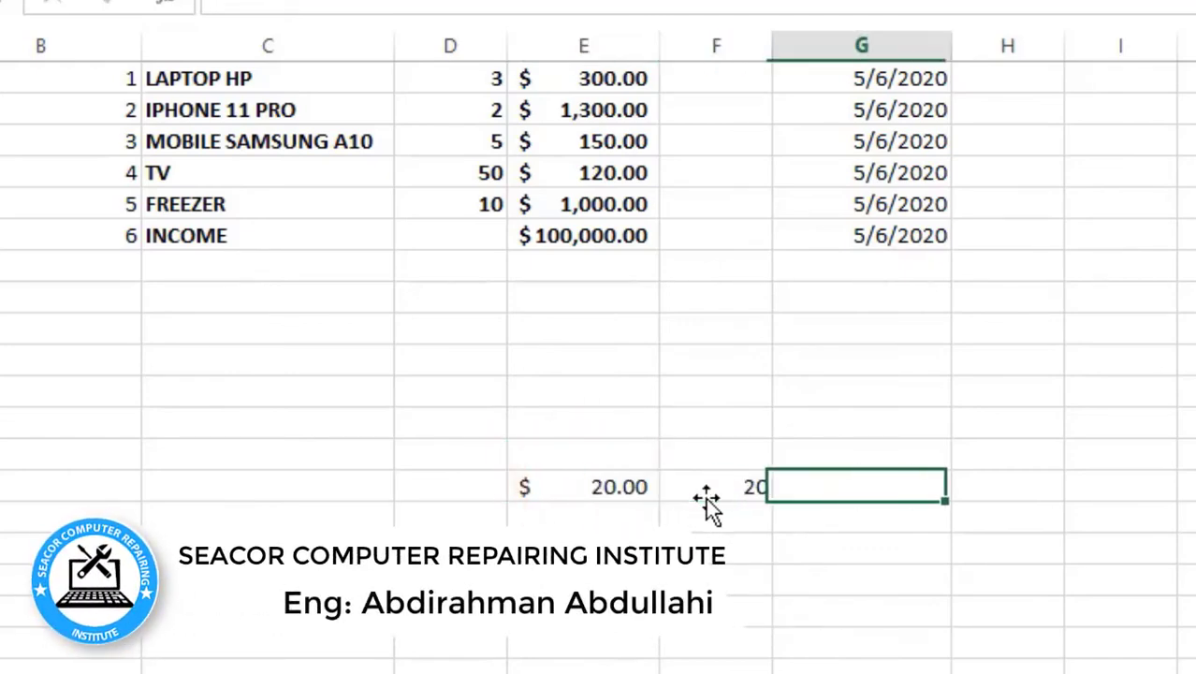
- Clear cell E16 and enter 20 in cell G16
click(600, 486)
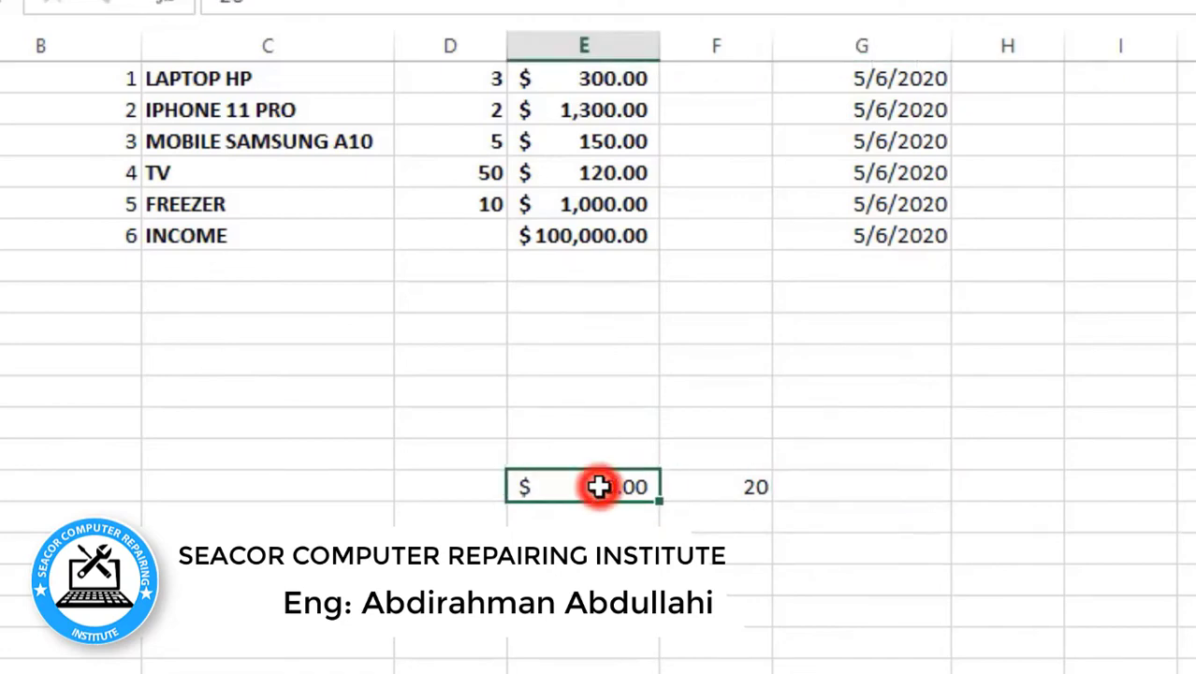
key(Delete)
click(848, 500)
text(20)
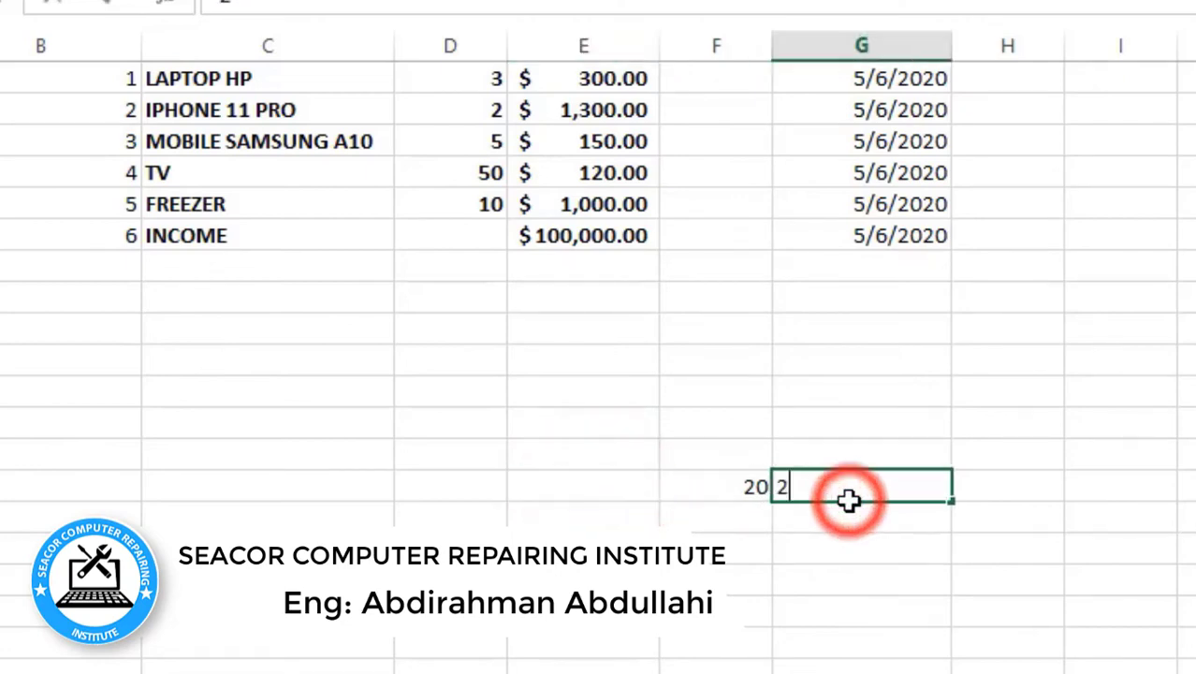
key(Tab)
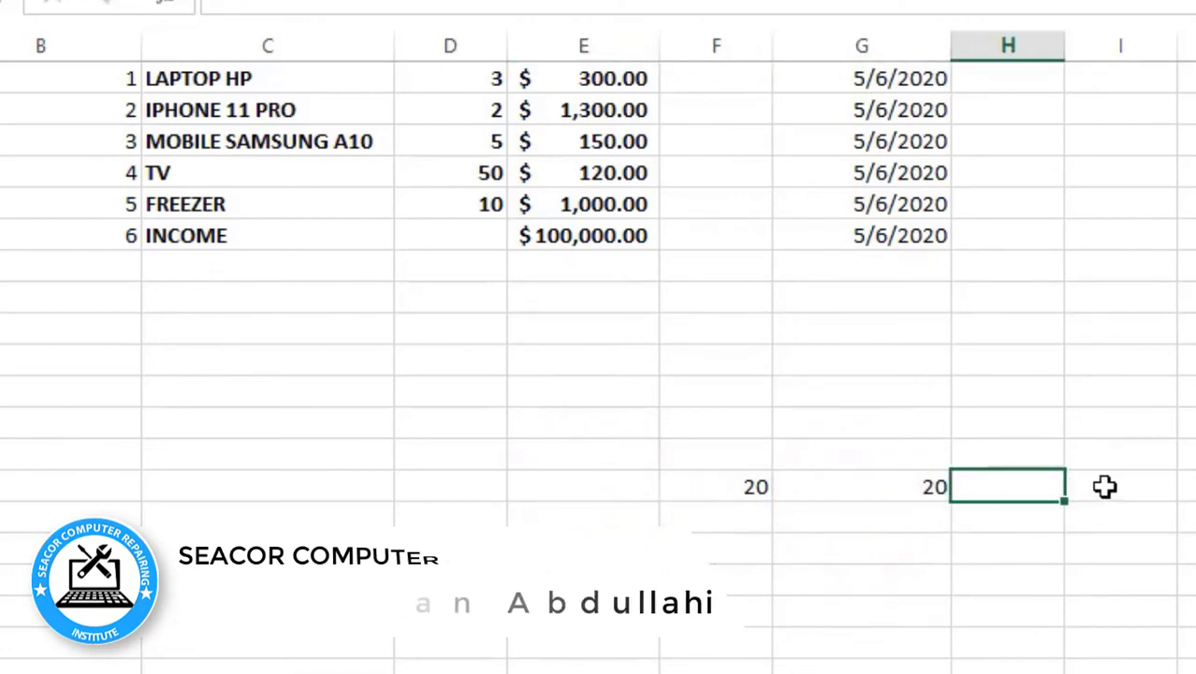
- Add the two values in row 16 by entering the formula =SUM(F16:G16) in cell H16
click(1013, 491)
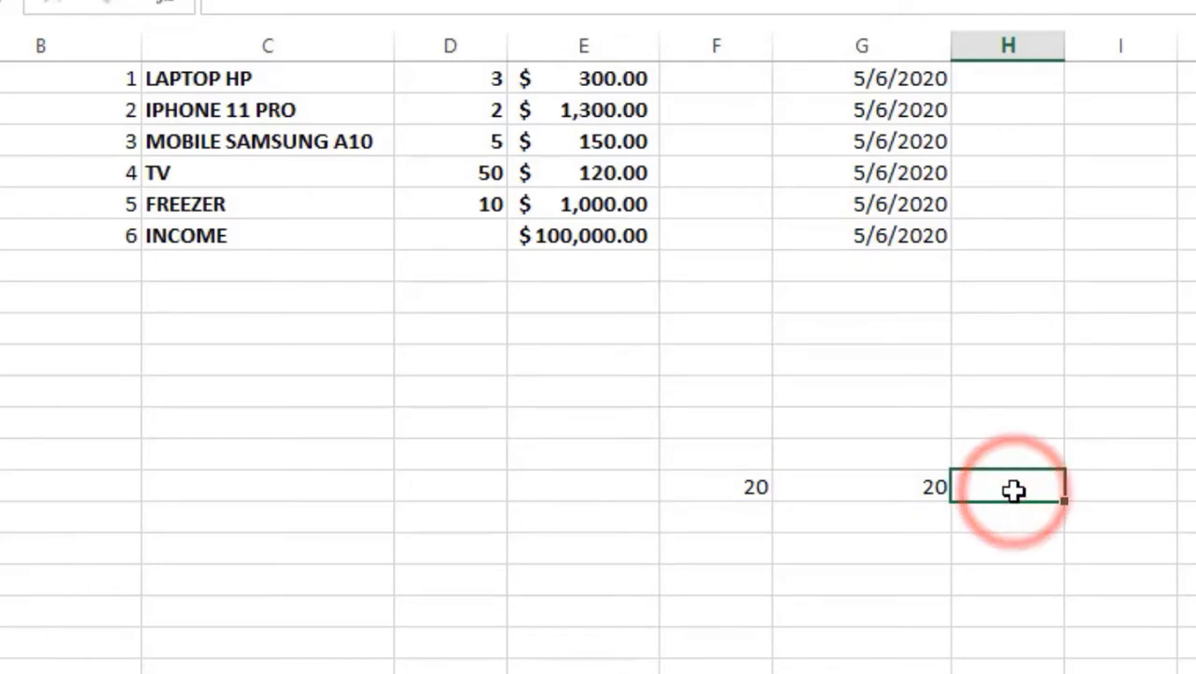
click(754, 487)
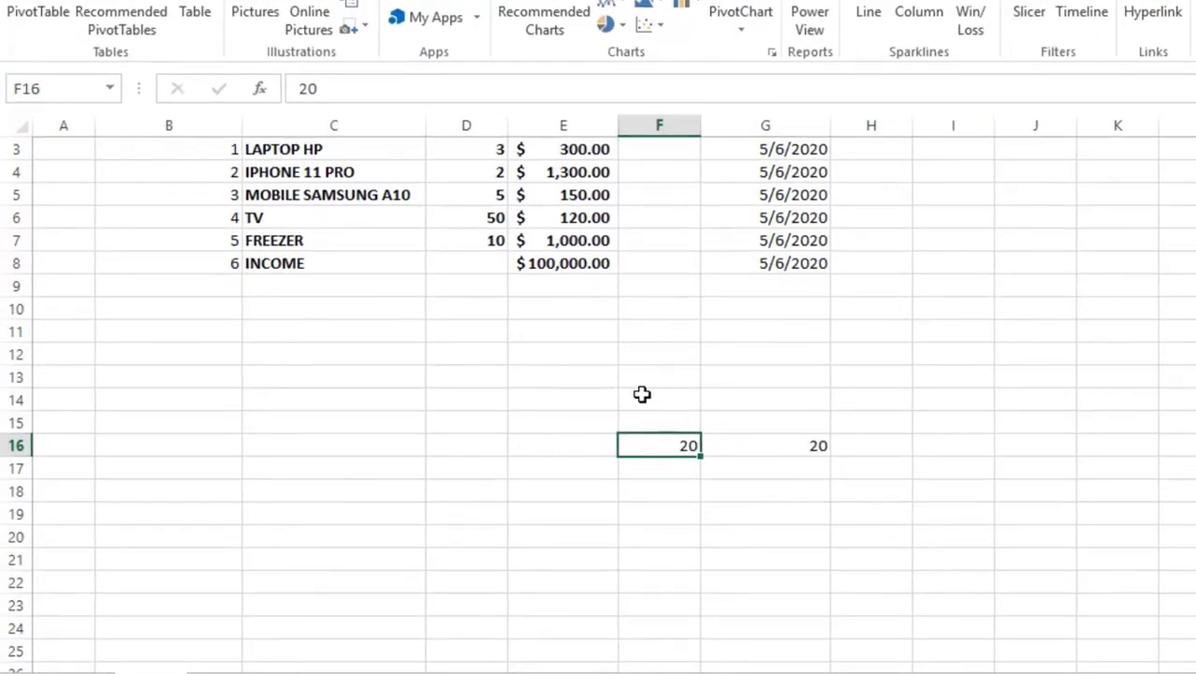
click(871, 447)
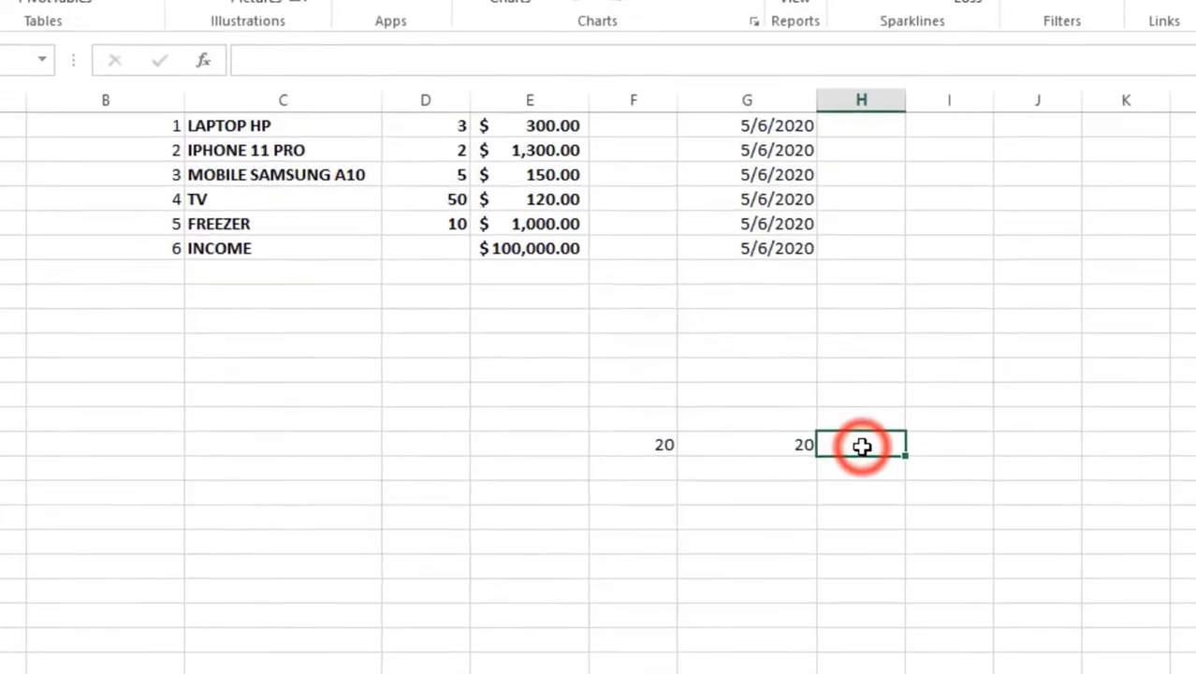
text(=S)
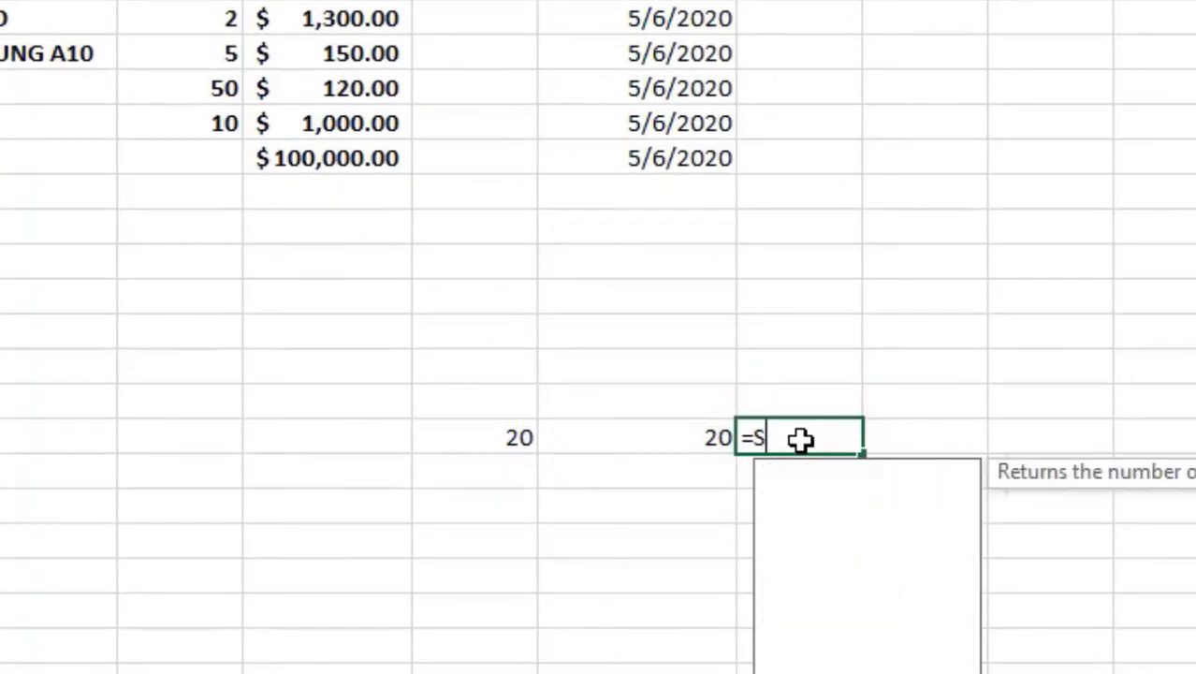
text(UM()
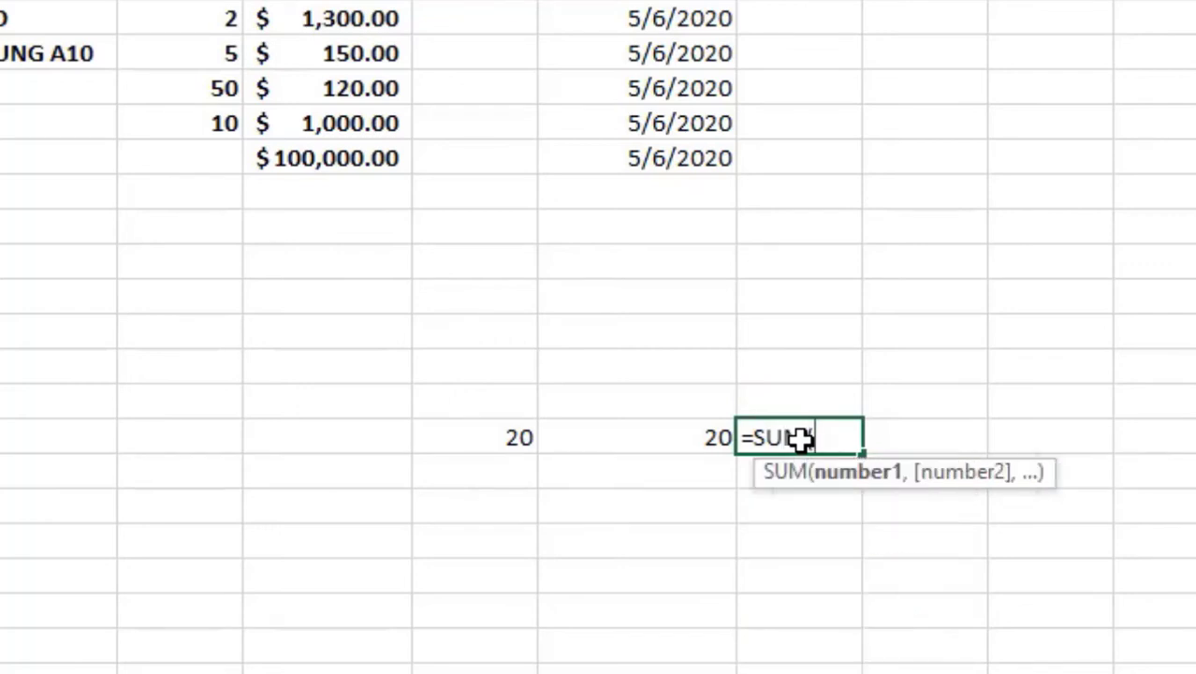
text(F)
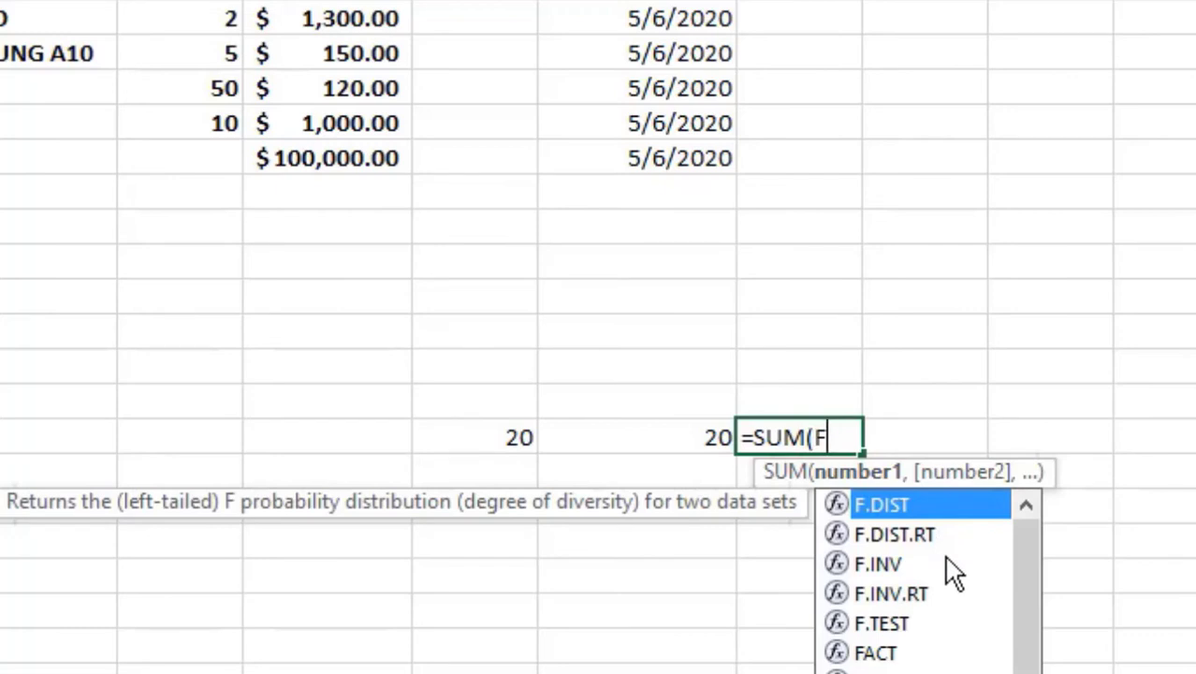
text(16:)
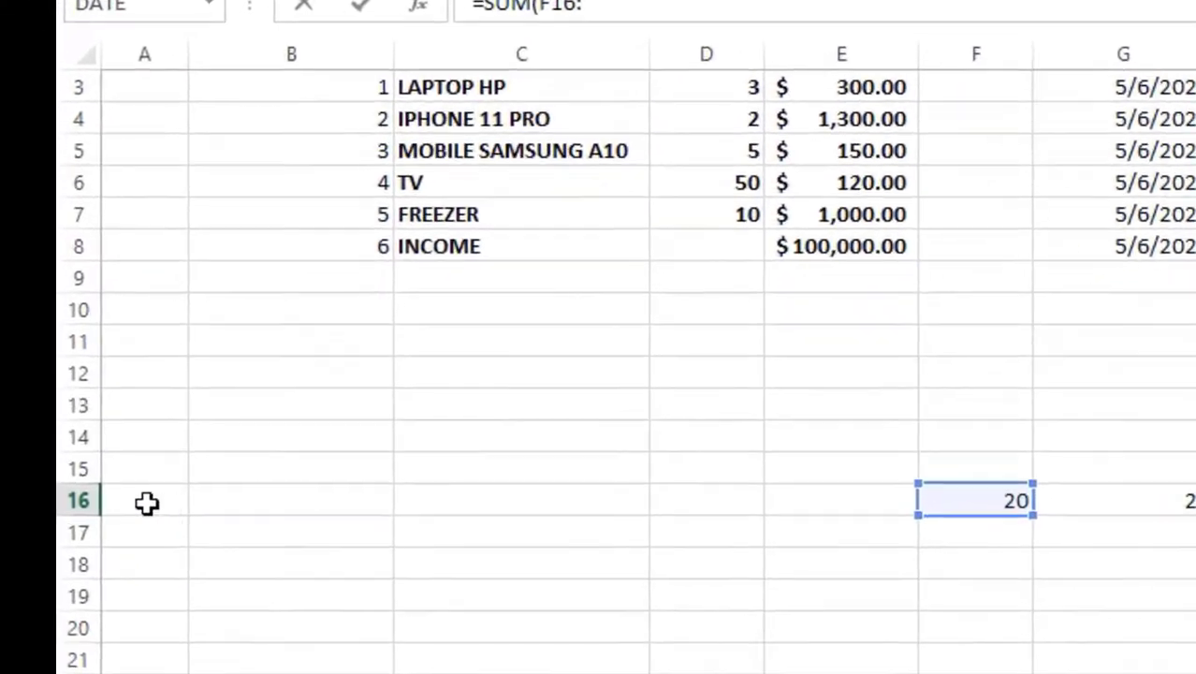
text(G16)
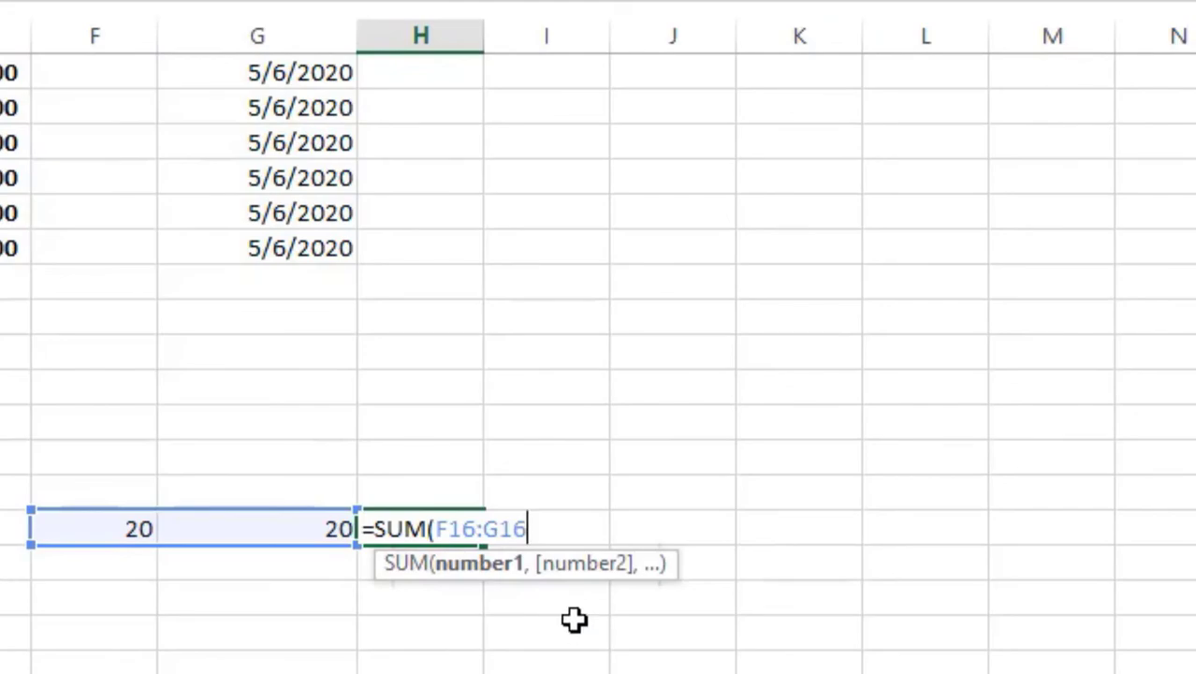
text())
key(Return)
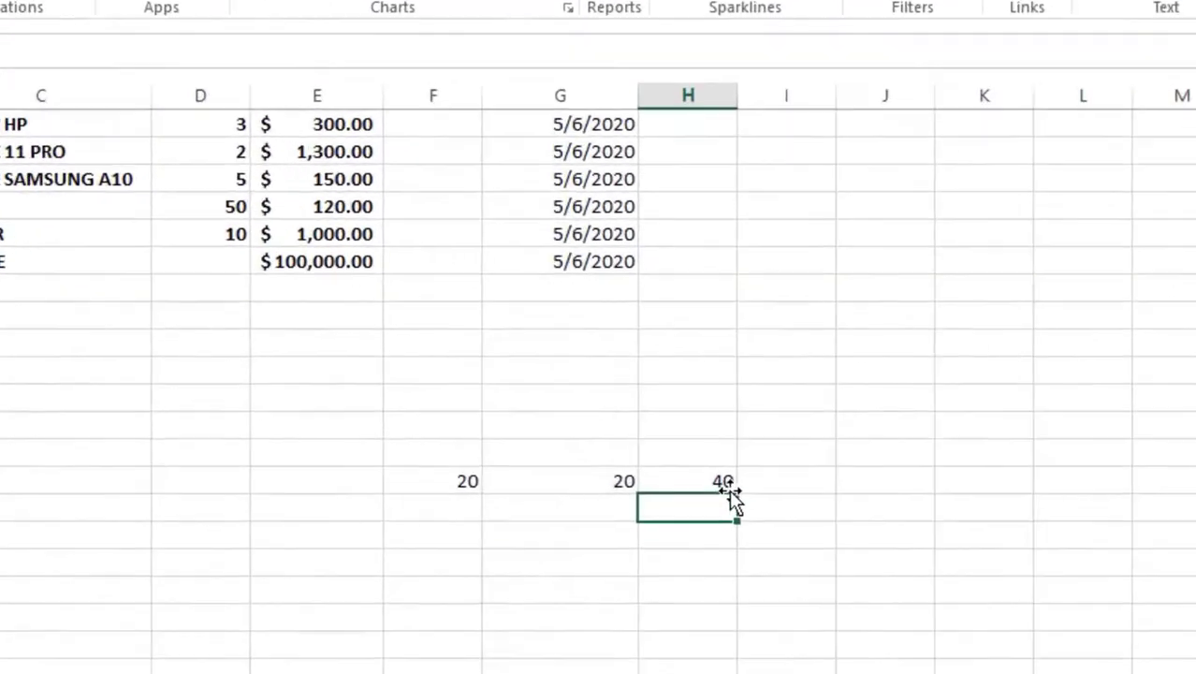
- Clear cell H16 and total the two values beside it with AutoSum
click(681, 429)
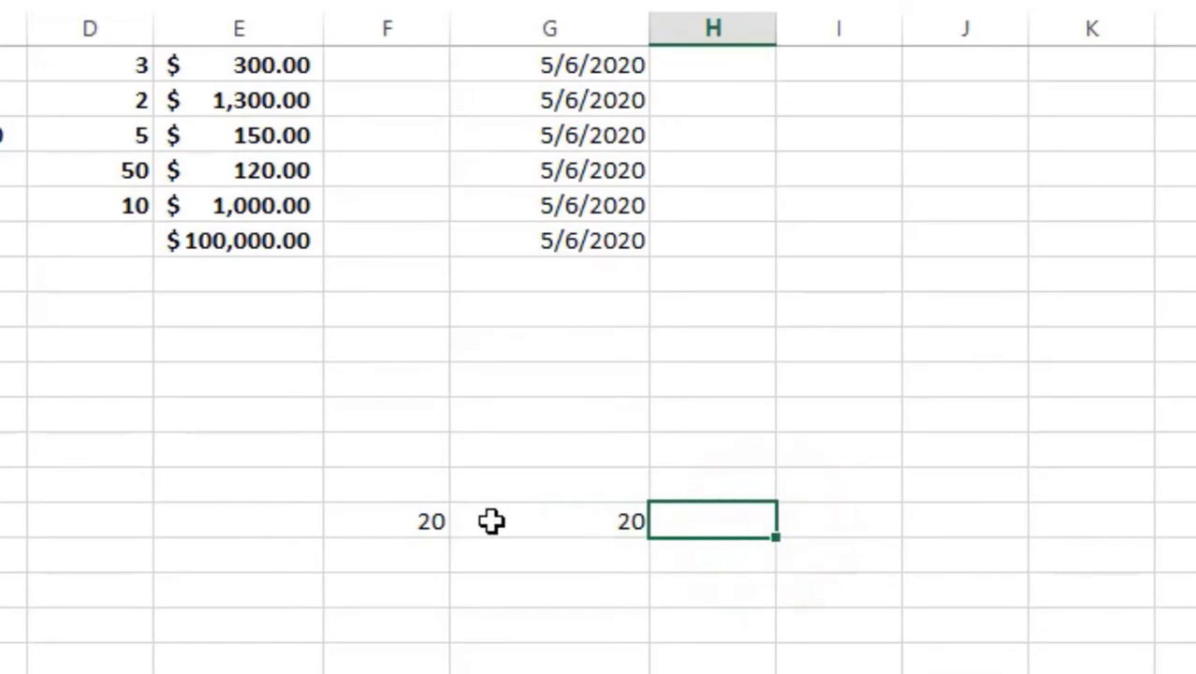
click(716, 530)
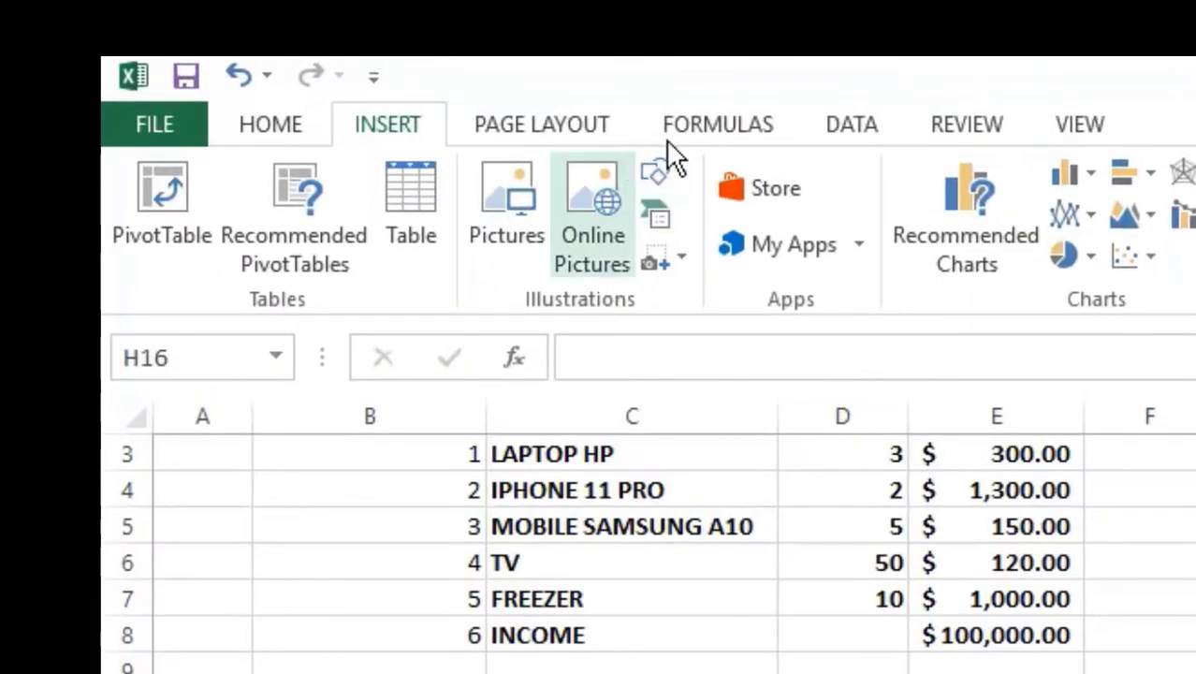
click(718, 127)
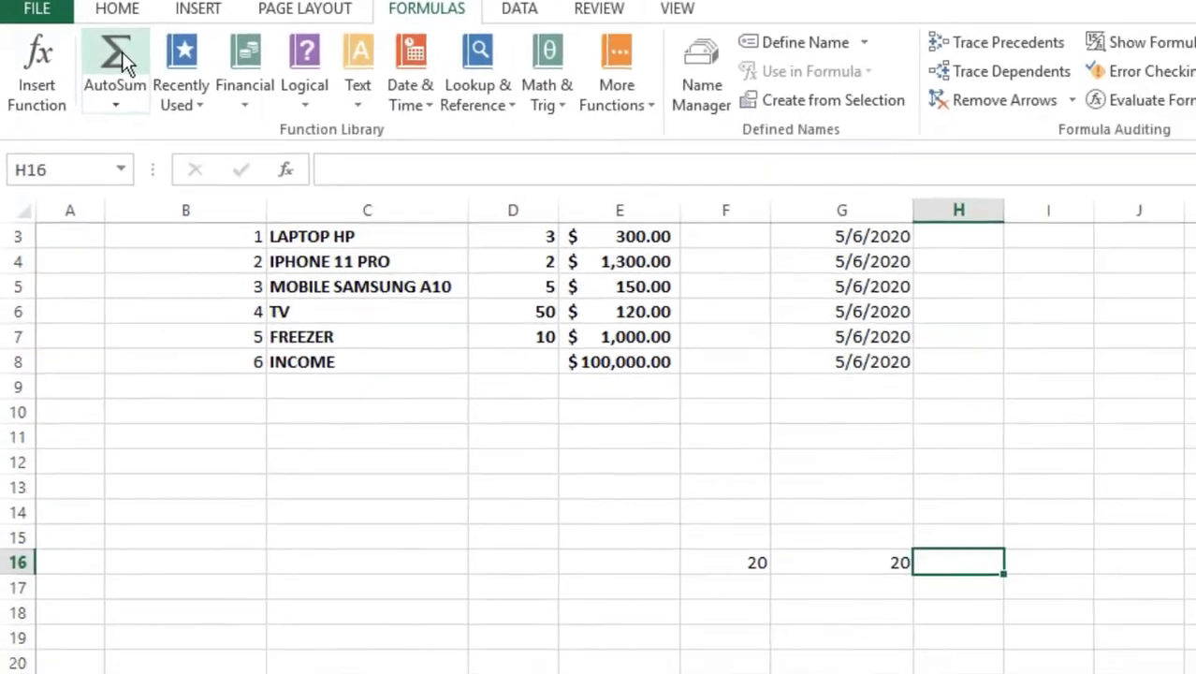
click(167, 89)
key(Return)
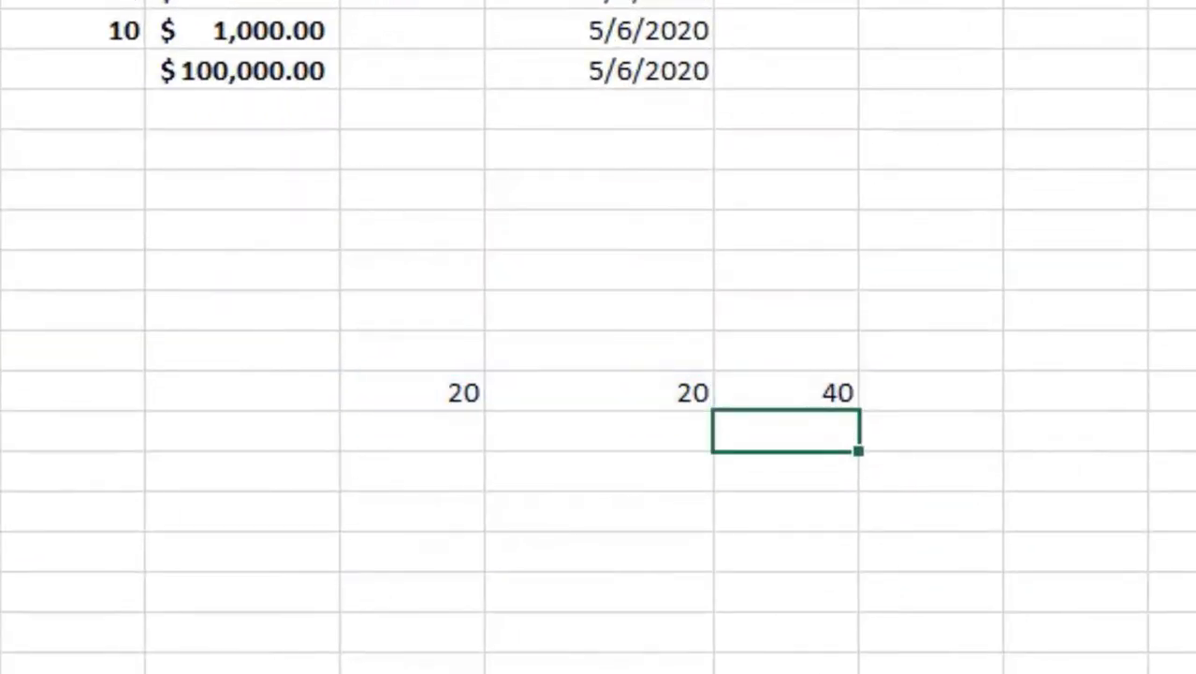
- Replace the AutoSum formula in H16 with the direct addition formula =F16+G16
click(818, 395)
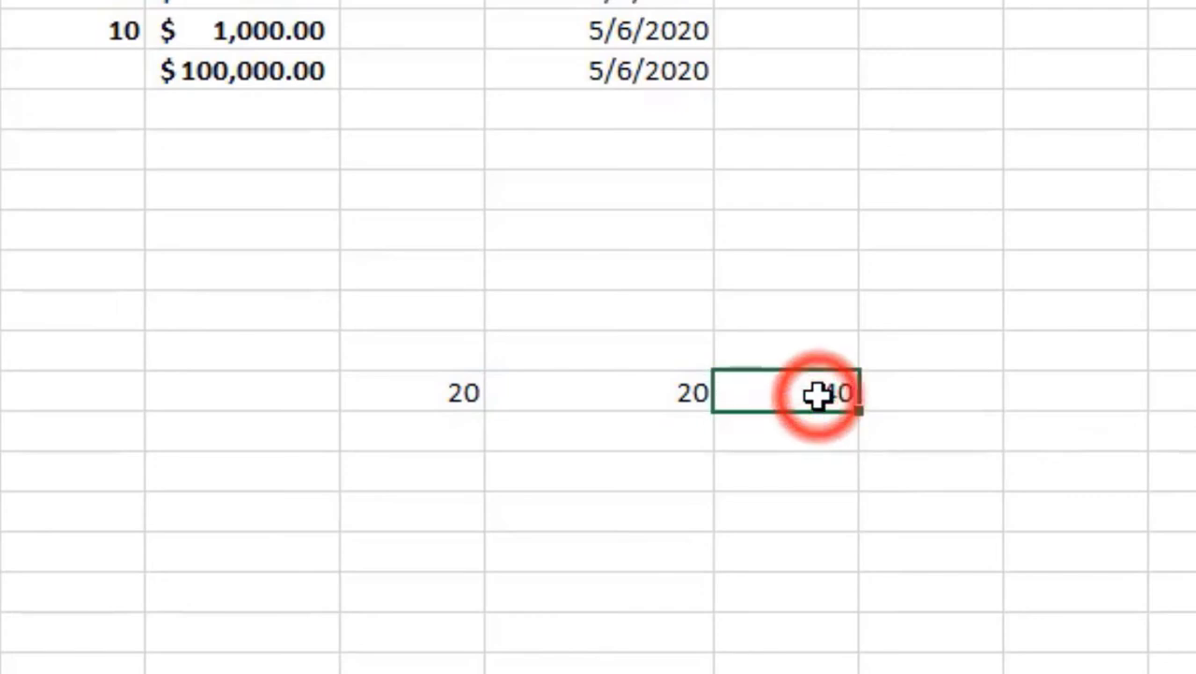
key(Delete)
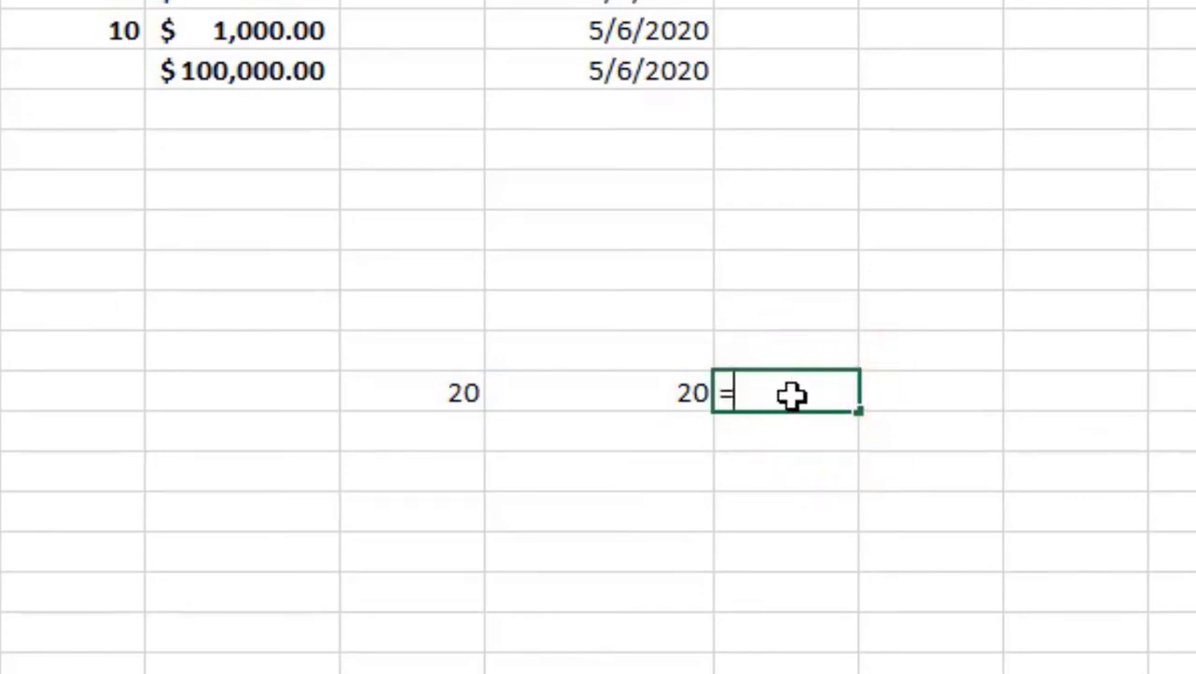
click(470, 396)
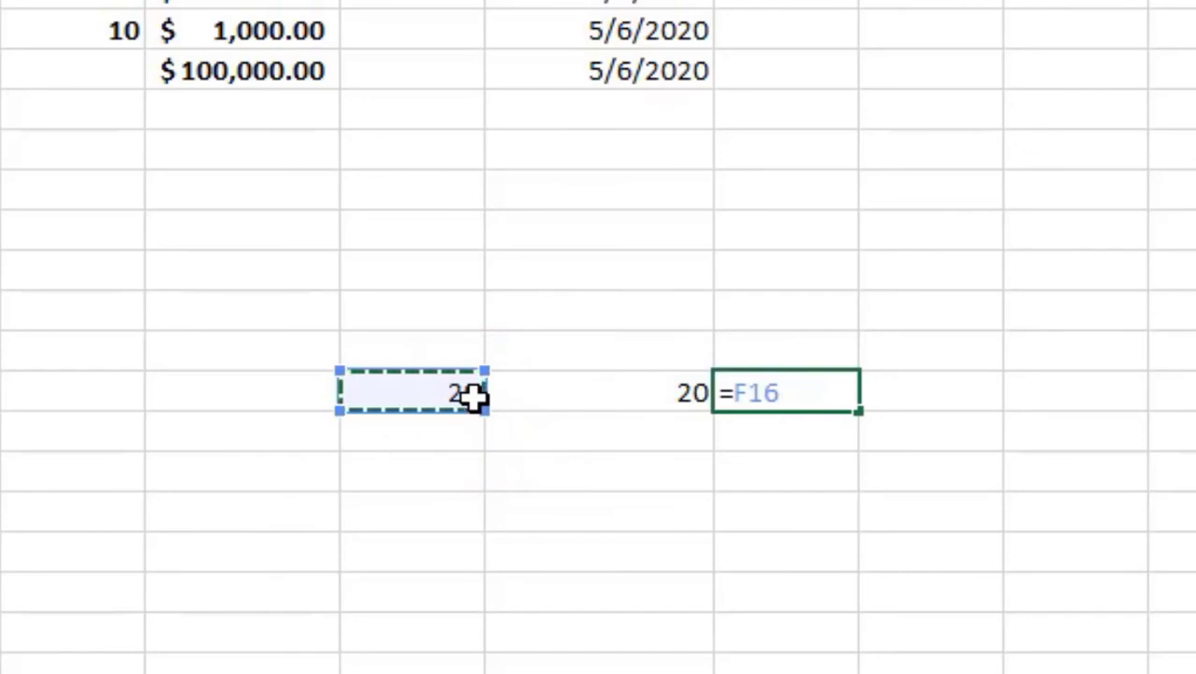
text(+)
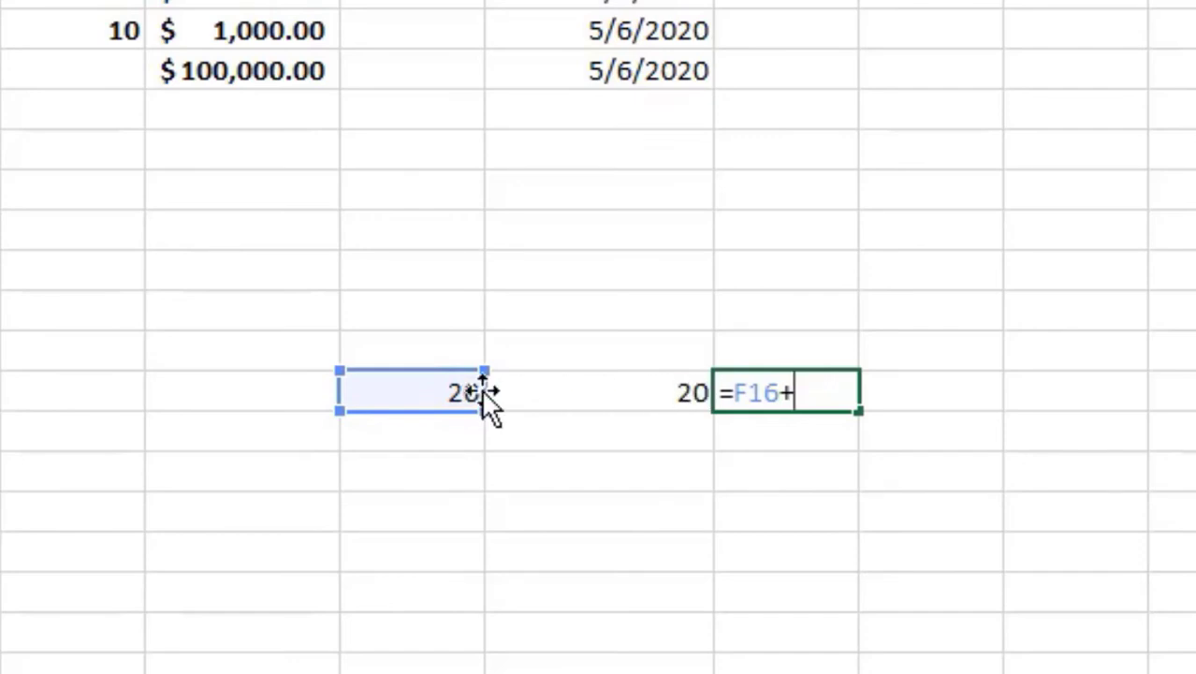
click(671, 393)
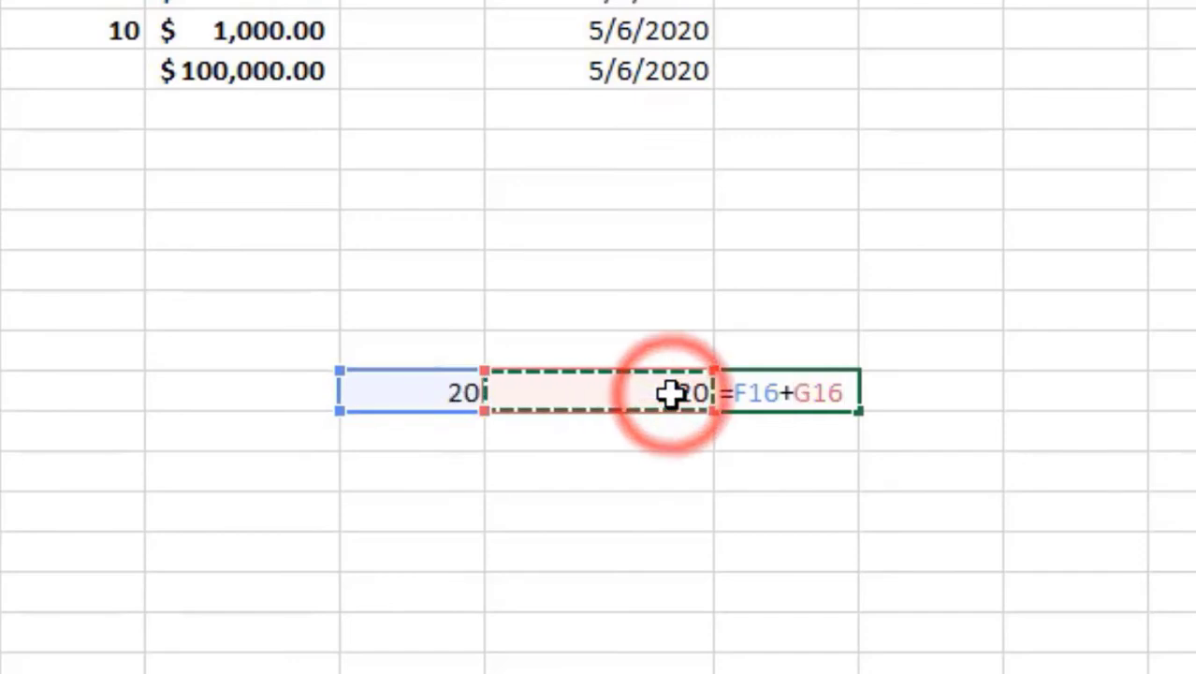
key(Return)
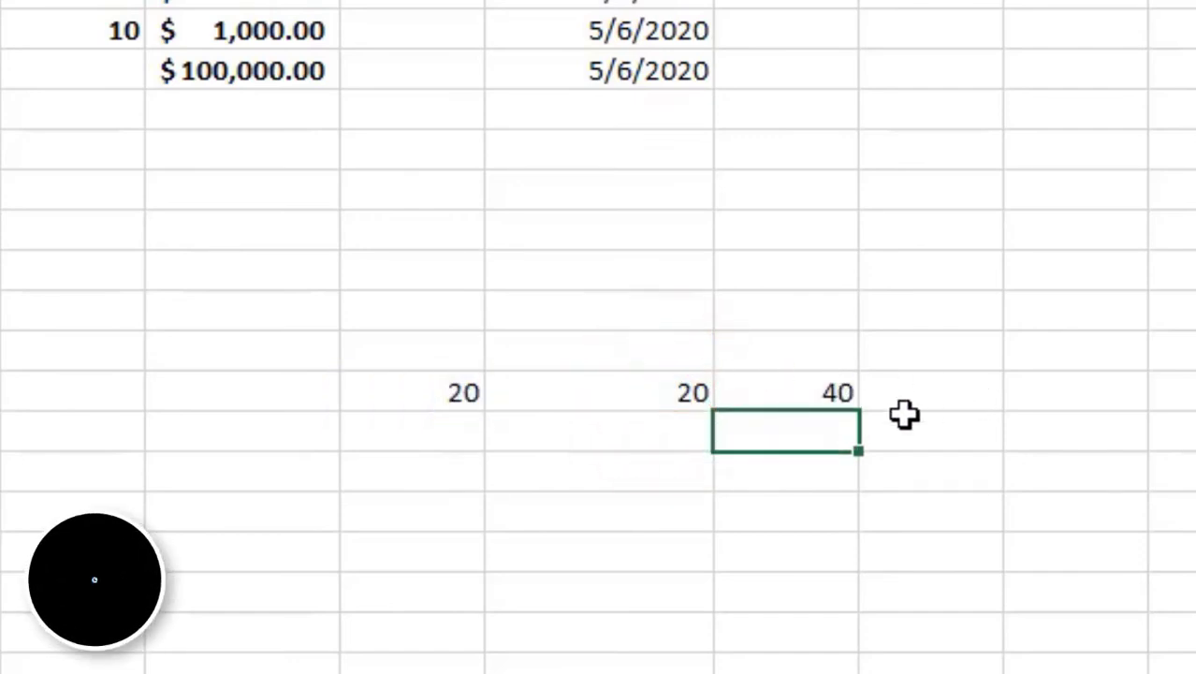
- Replace the contents of cell H16 with the formula =SUM(F16:G16)
click(867, 389)
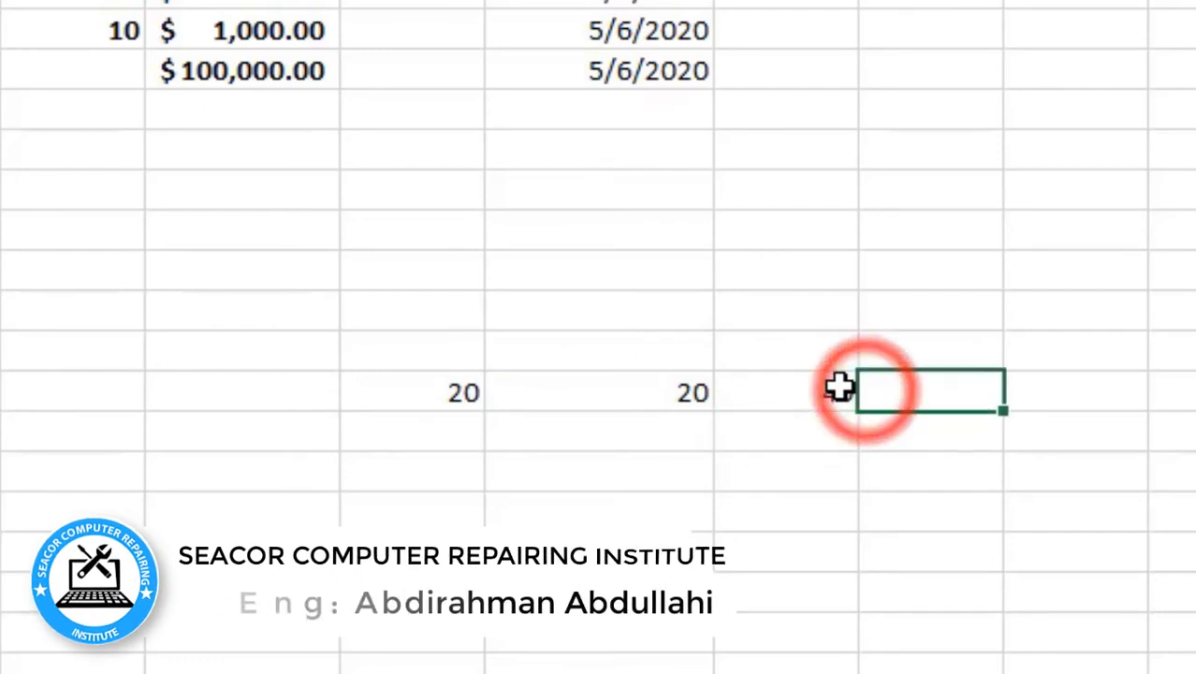
click(824, 388)
key(Delete)
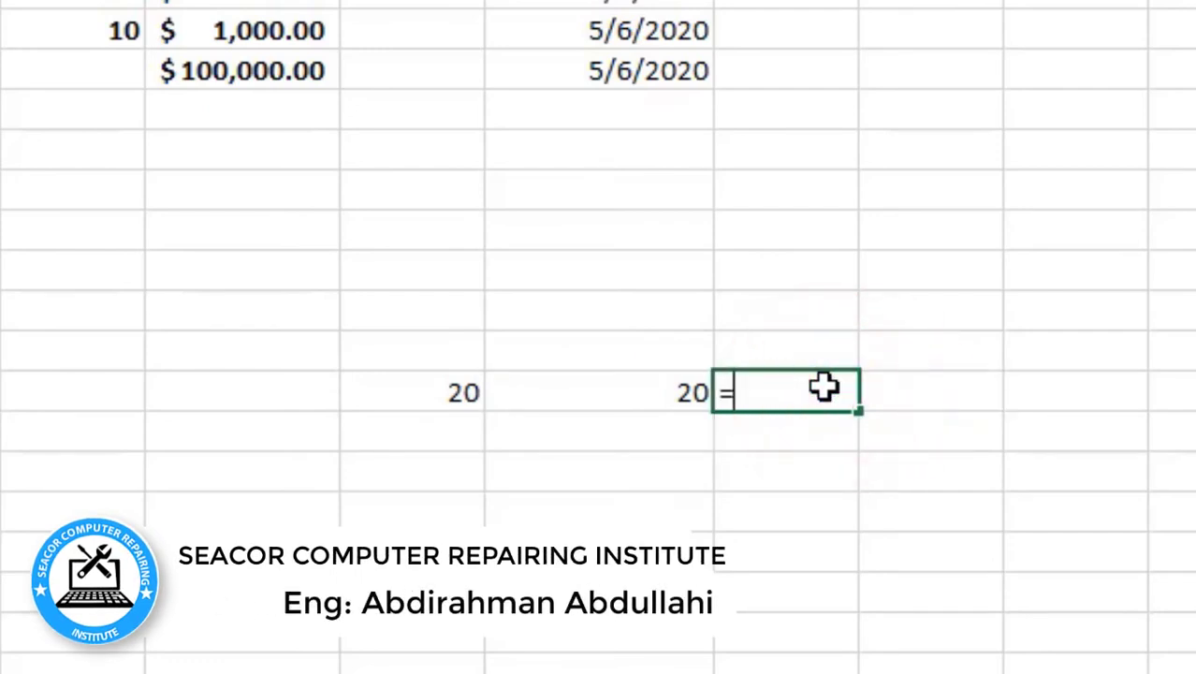
text(SUM)
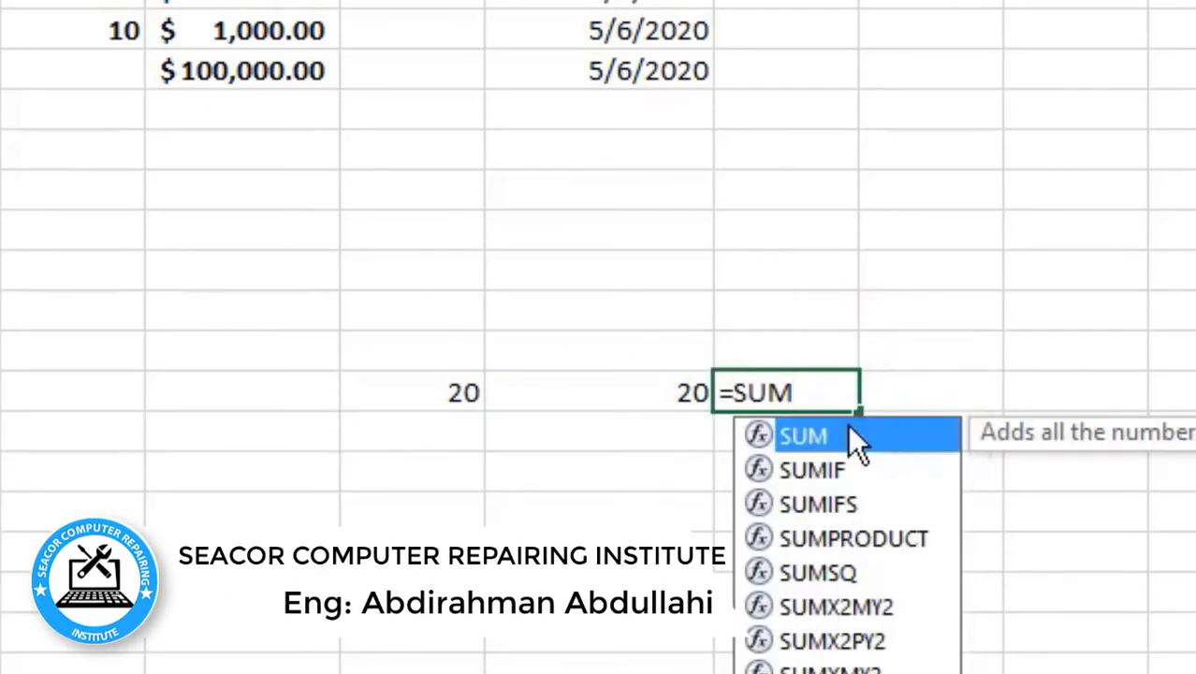
text(()
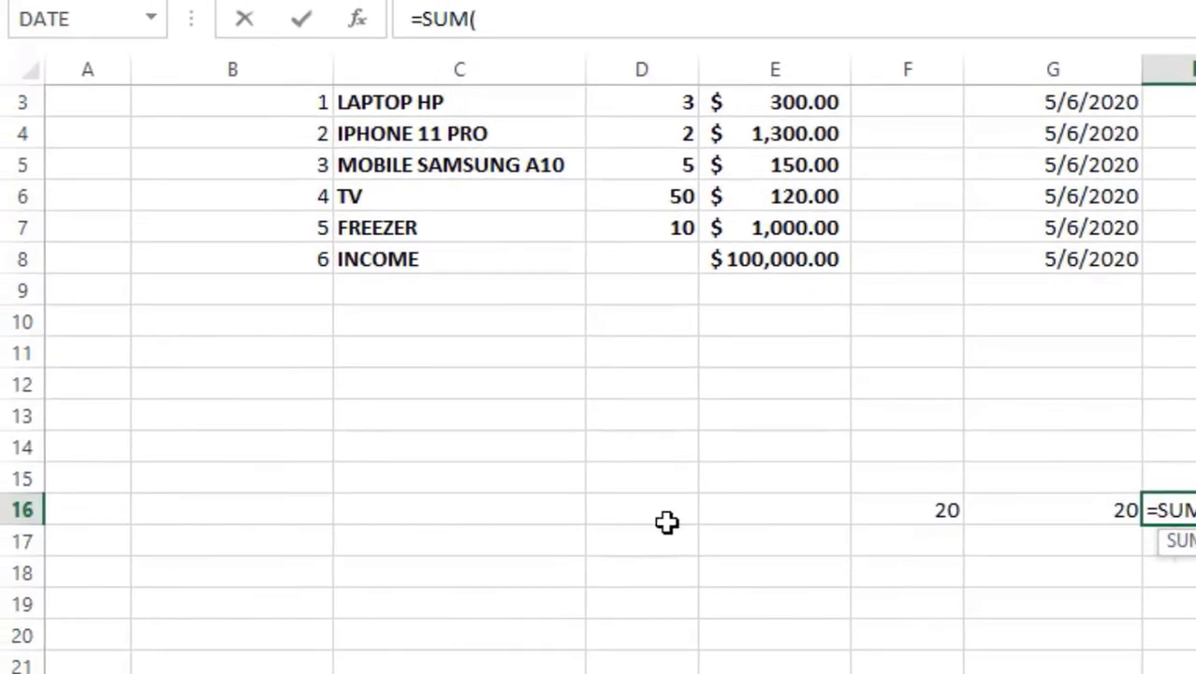
text(F16:)
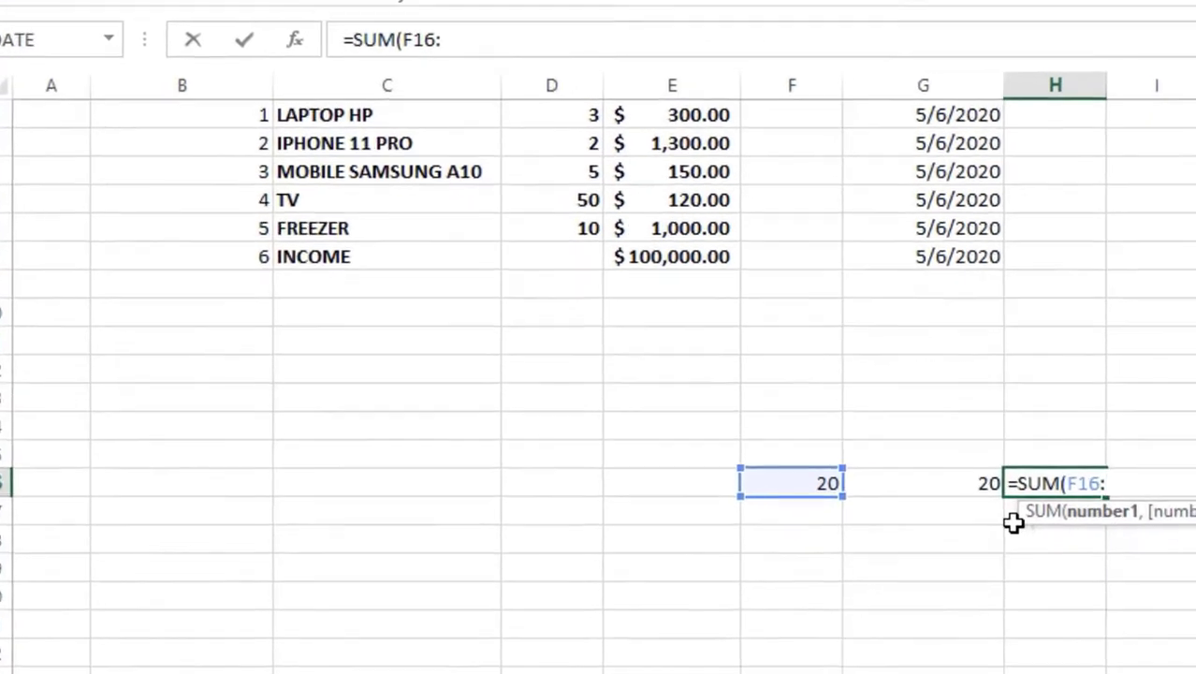
text(G16)
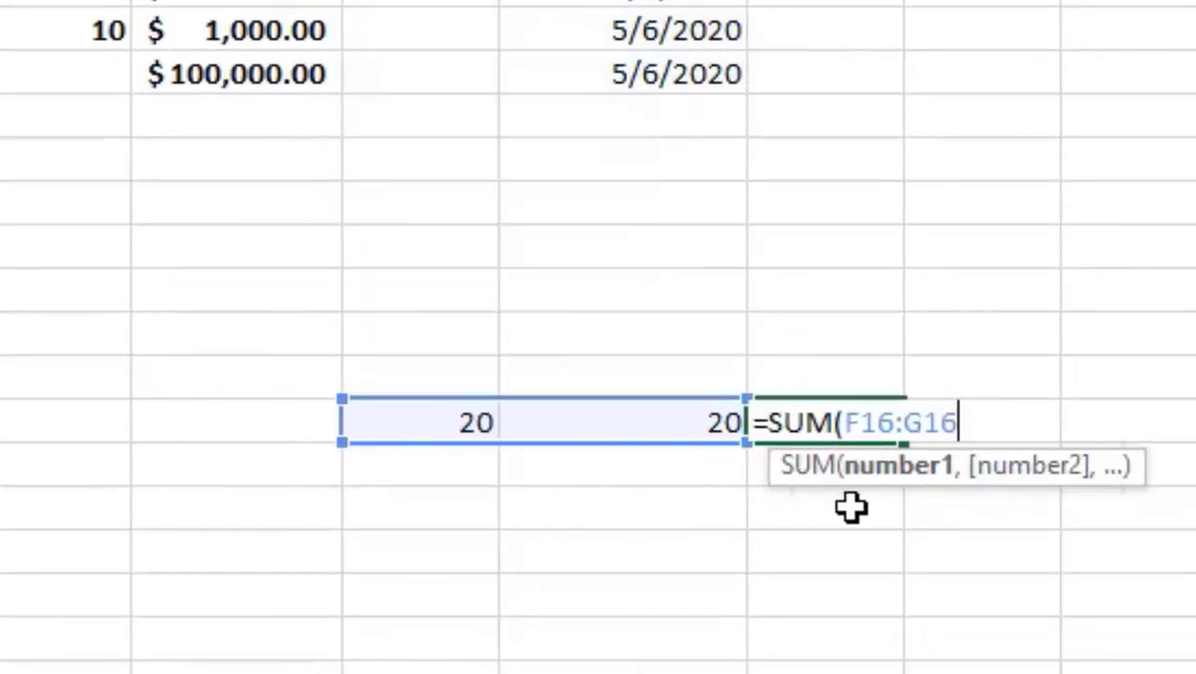
key(Return)
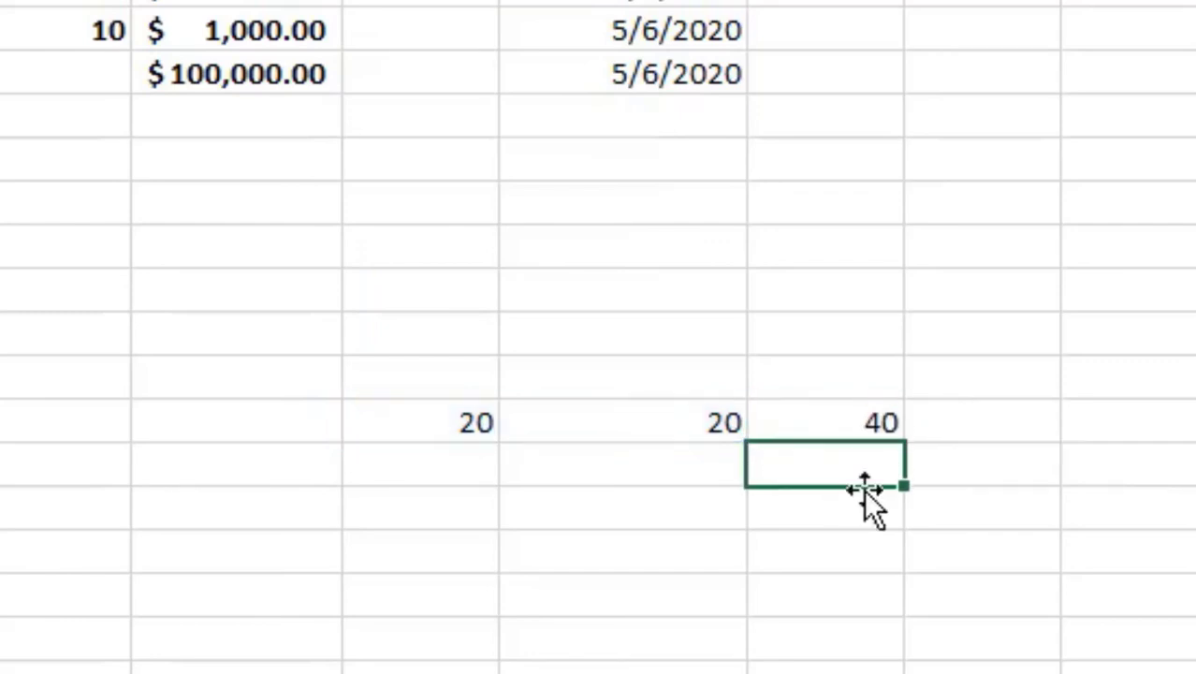
- Clear cell H16 and total F16:G16 there again with AutoSum
click(861, 429)
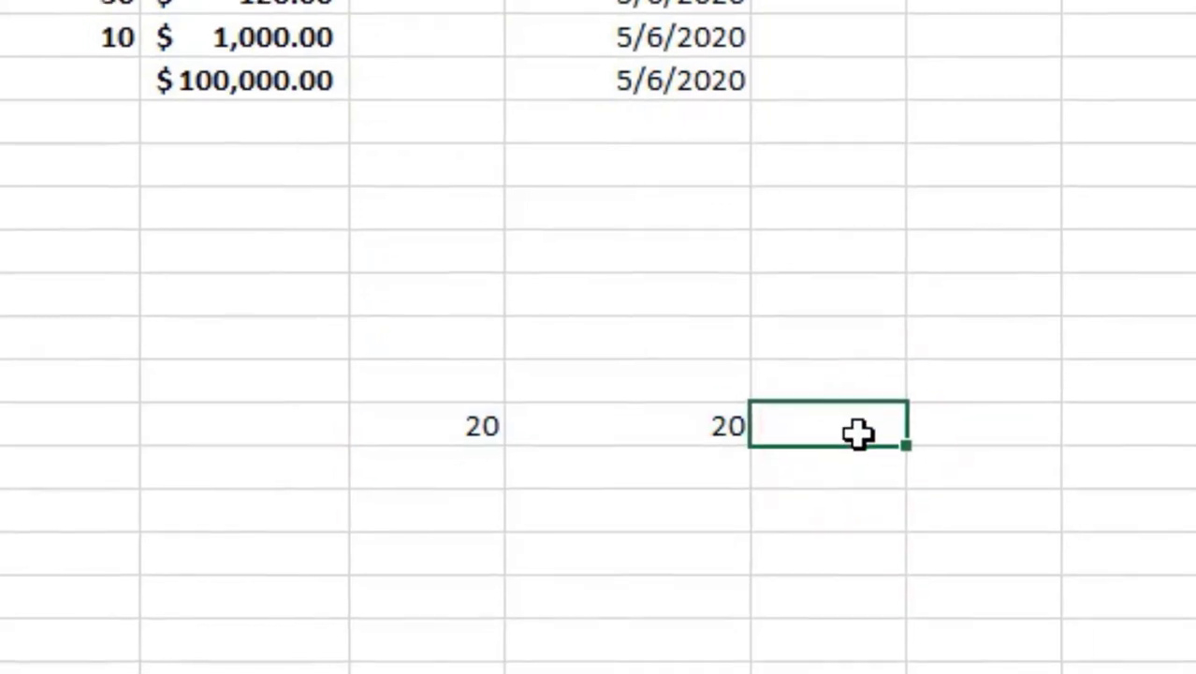
click(855, 426)
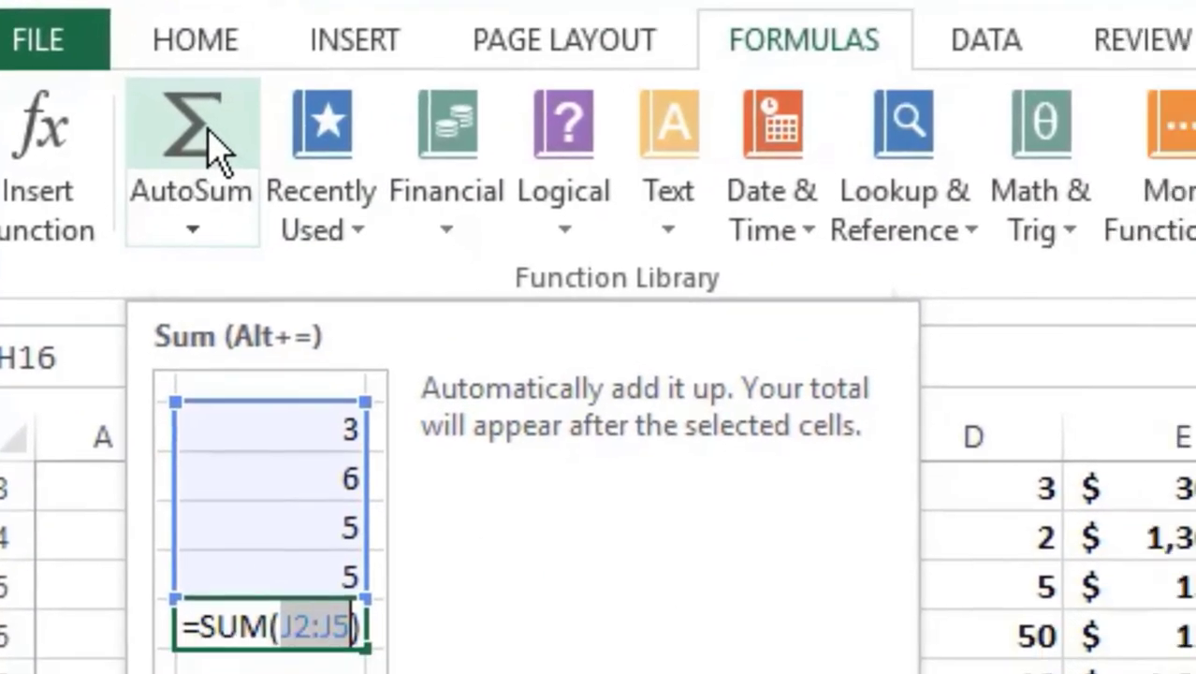
click(262, 158)
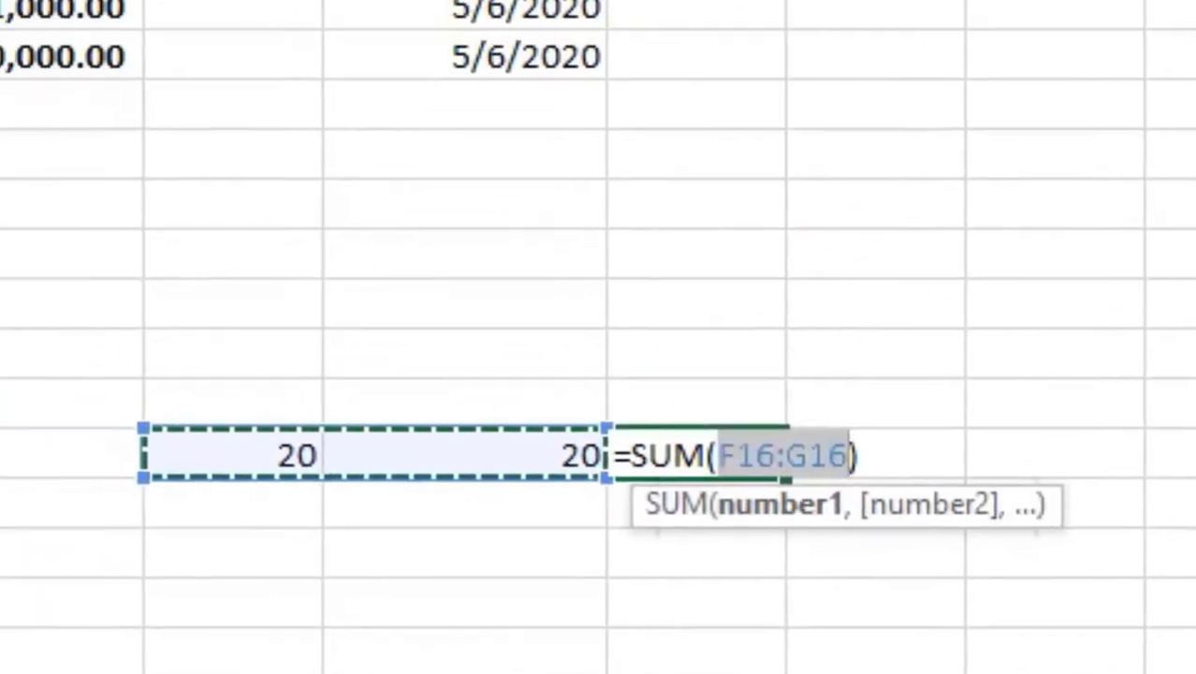
key(Return)
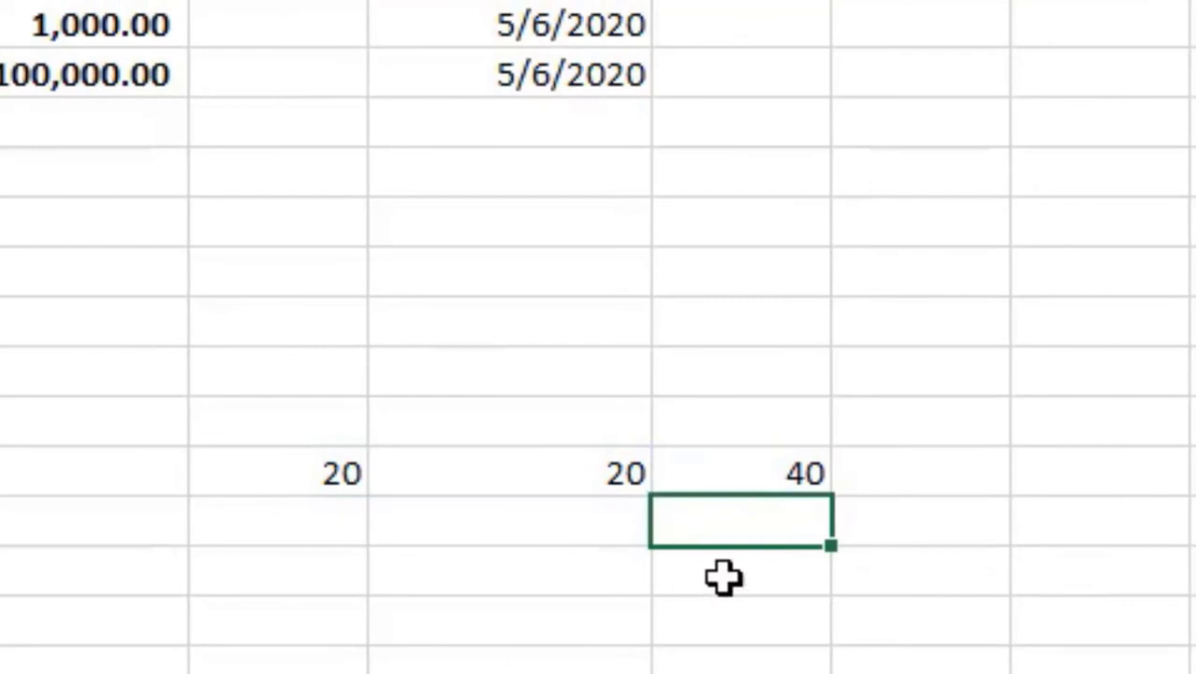
- Clear the AutoSum result in H16 and add the two cells beside it directly with =F16+G16
click(807, 476)
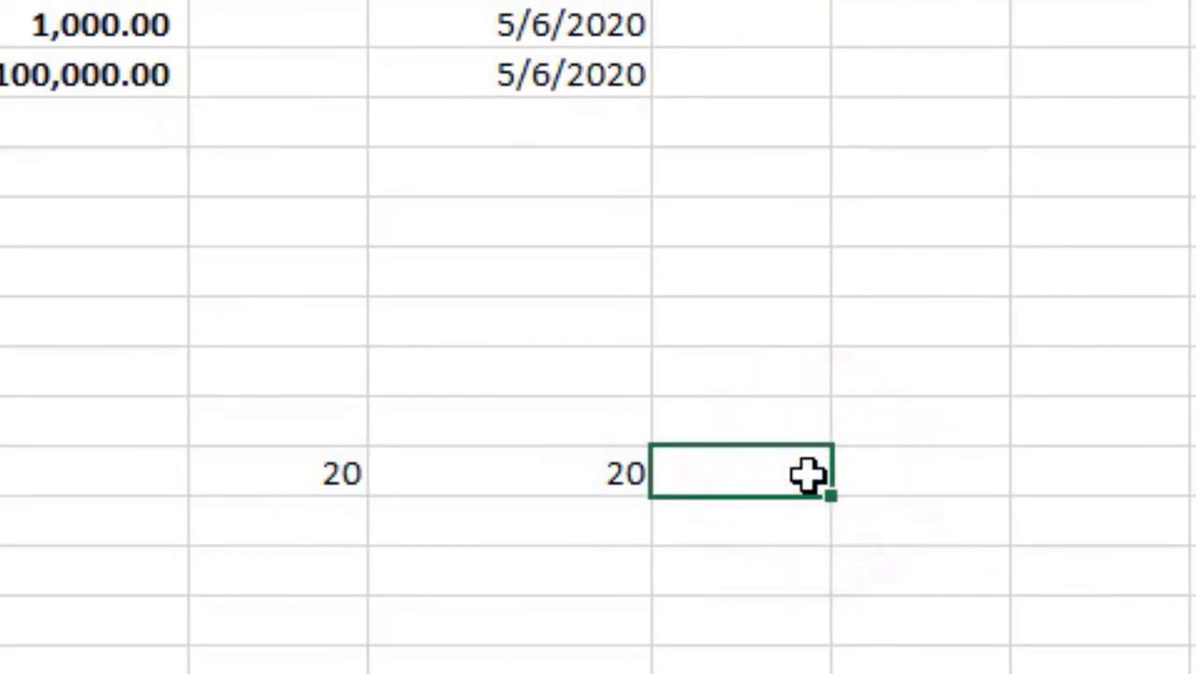
click(307, 478)
text(+)
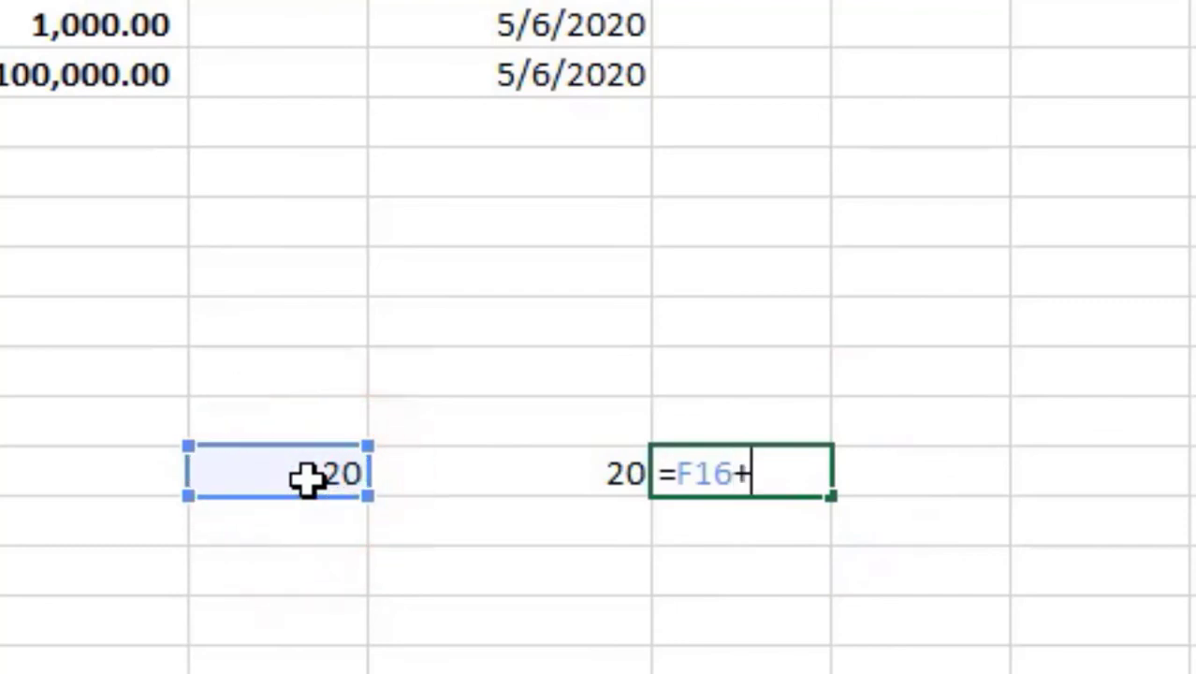
click(622, 475)
key(Return)
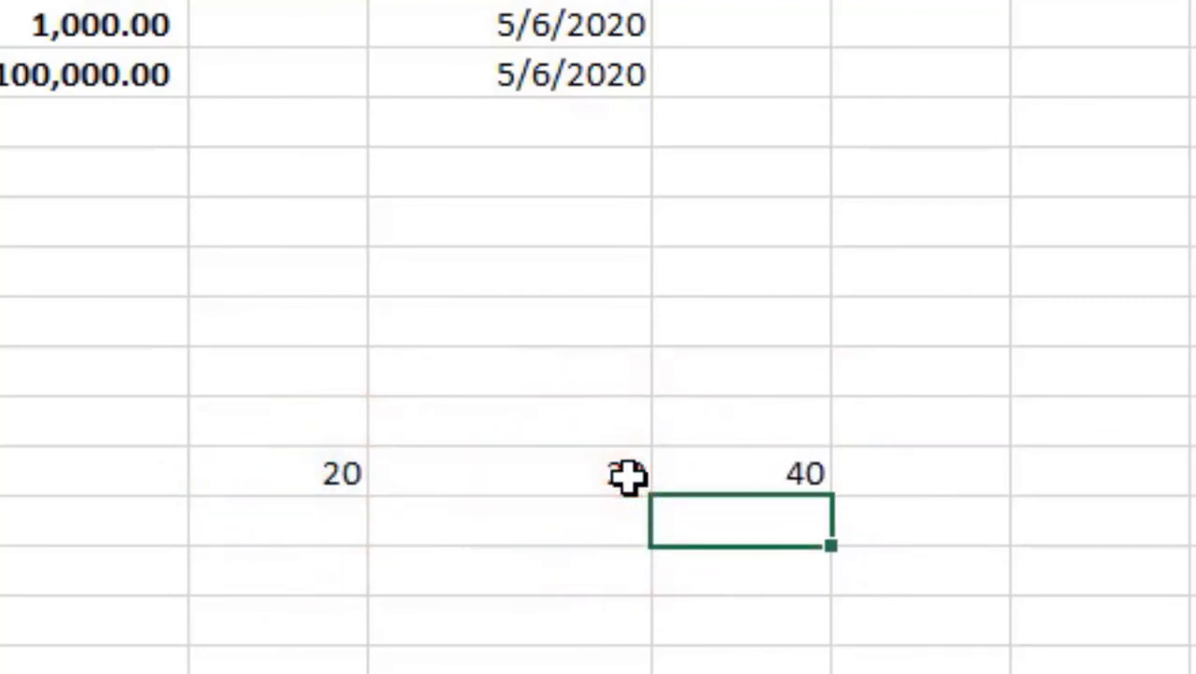
click(827, 635)
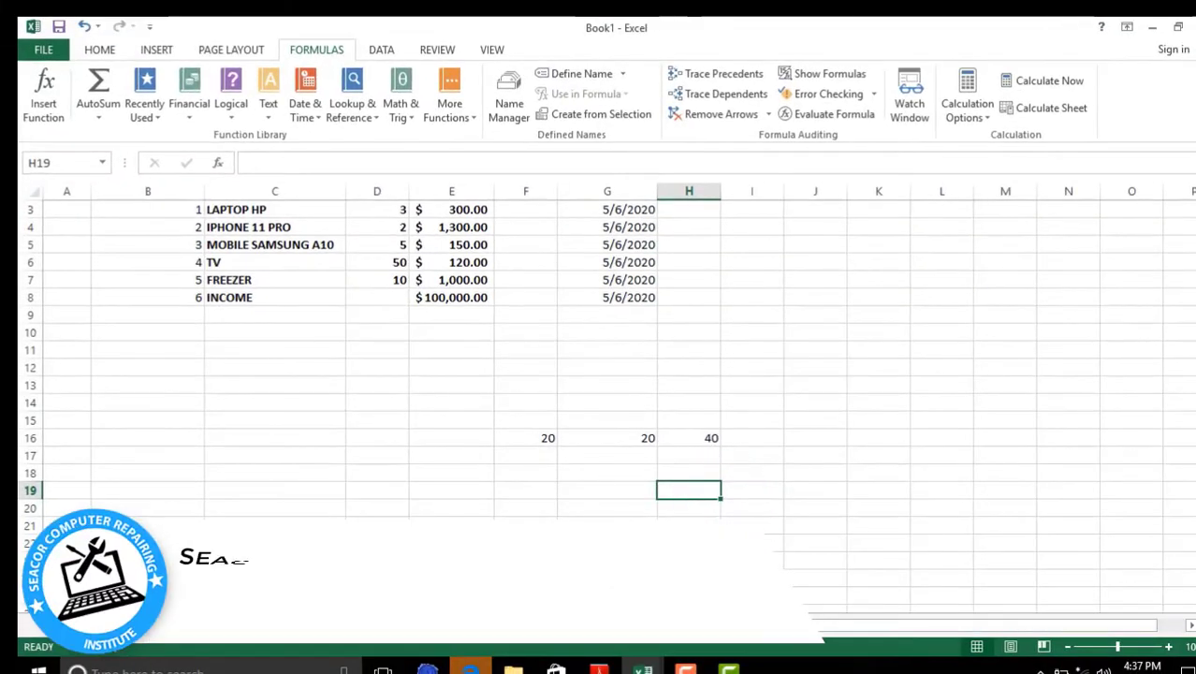
drag(1195, 289, 1194, 279)
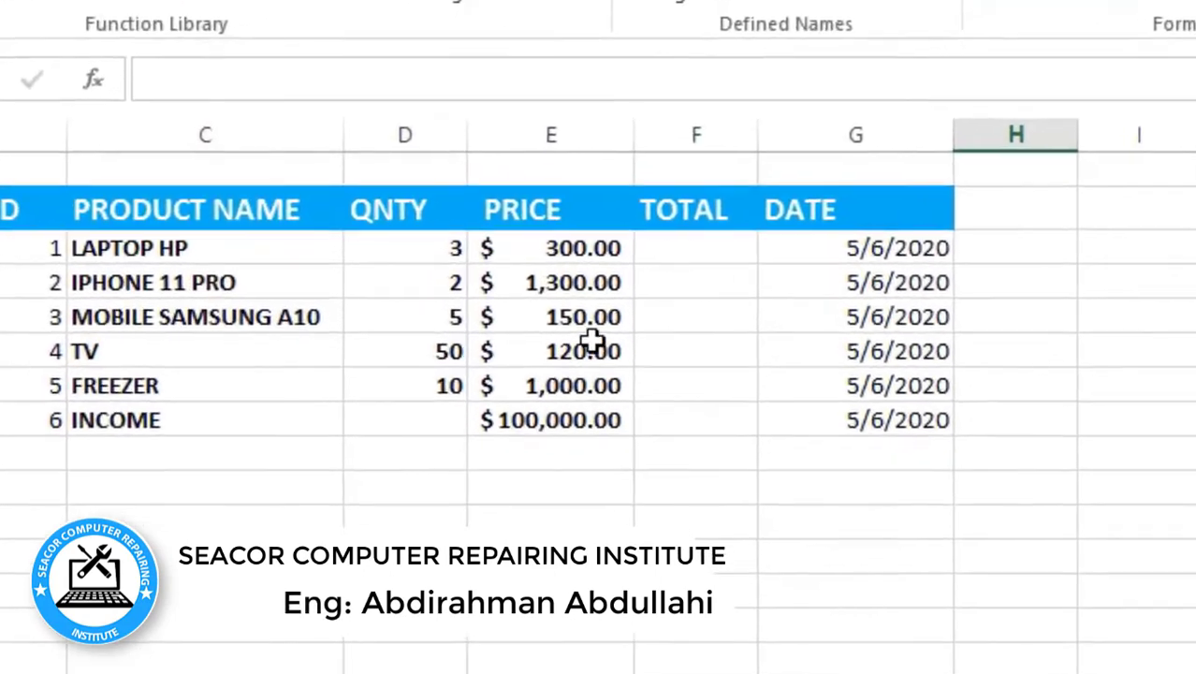